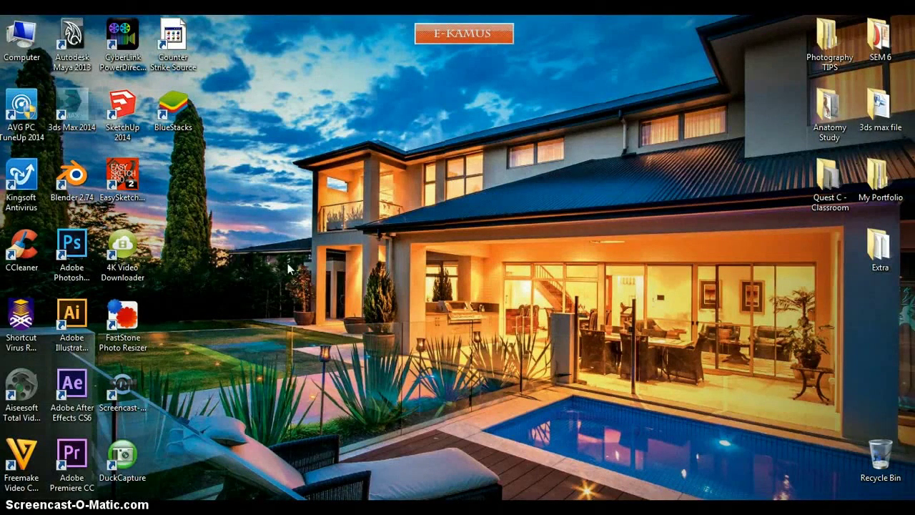
# Refresh the desktop and launch 3ds Max 2014 from its desktop shortcut
pyautogui.rightClick(258, 211)
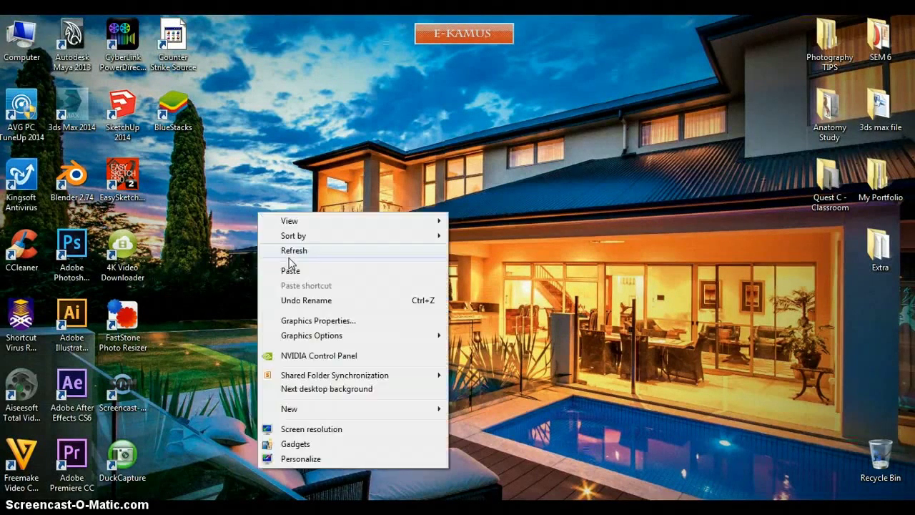
pyautogui.click(278, 249)
pyautogui.doubleClick(71, 108)
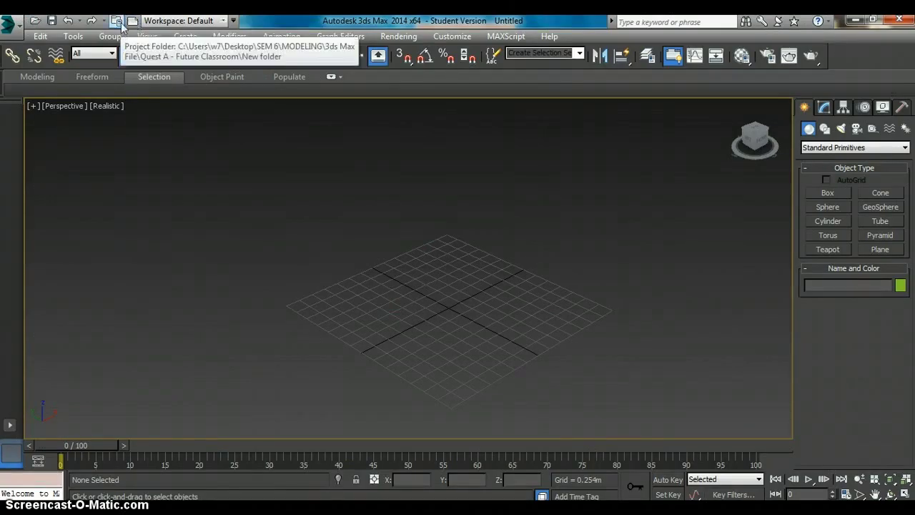
# Make a new Desktop folder 'Quest C - Future Classroom' and set it as the project folder
pyautogui.click(122, 25)
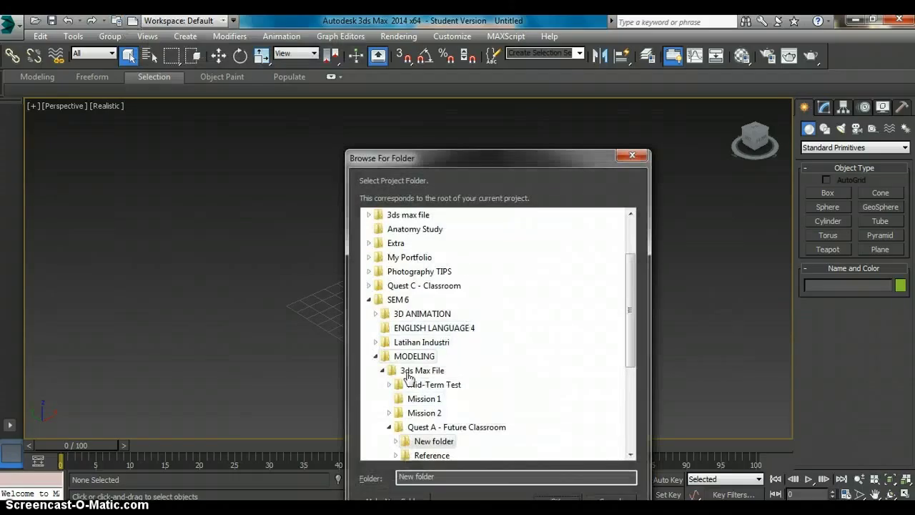
pyautogui.click(370, 300)
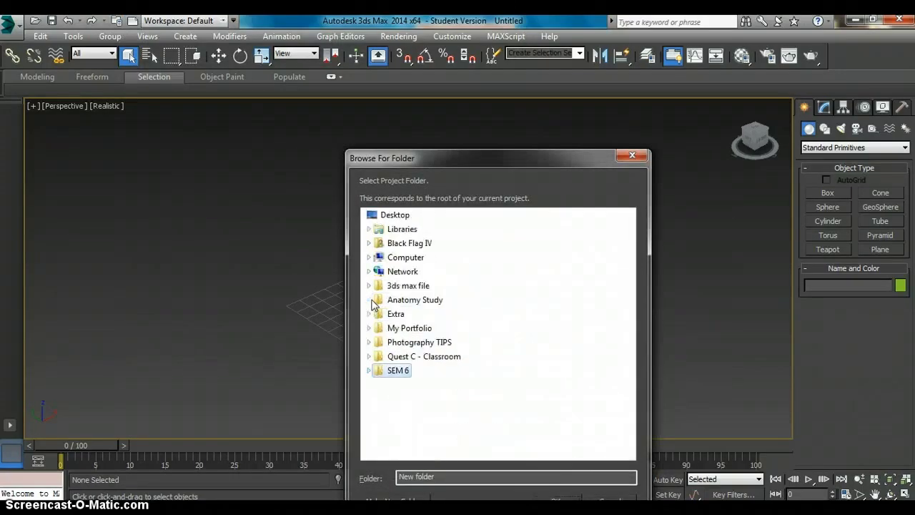
pyautogui.click(380, 217)
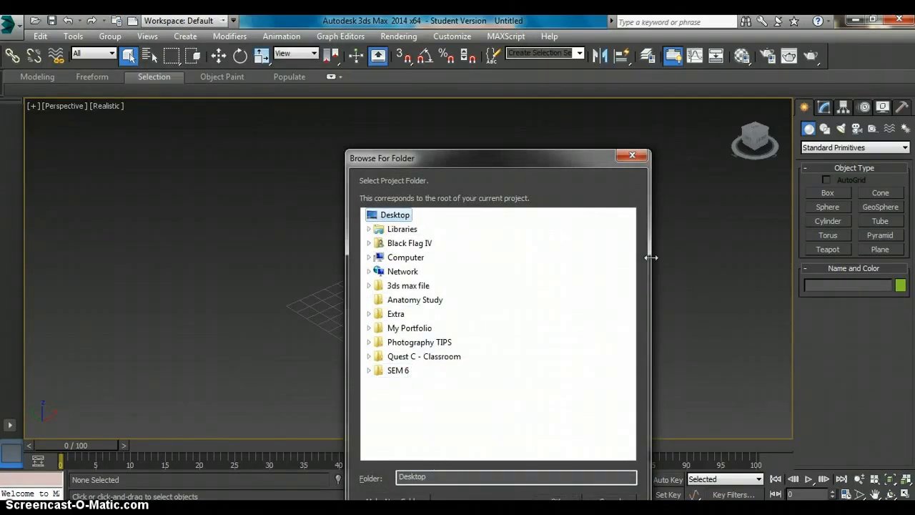
pyautogui.moveTo(571, 159); pyautogui.dragTo(568, 98)
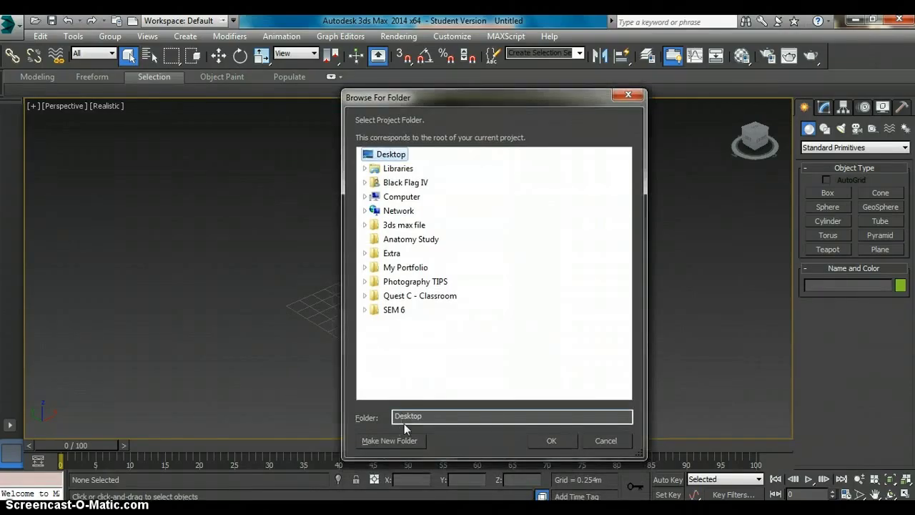
pyautogui.click(412, 441)
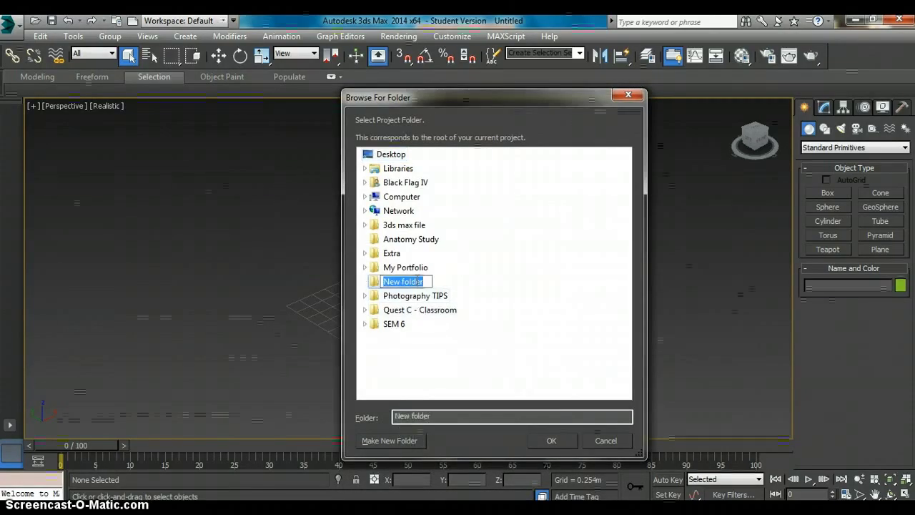
pyautogui.press('BackSpace')
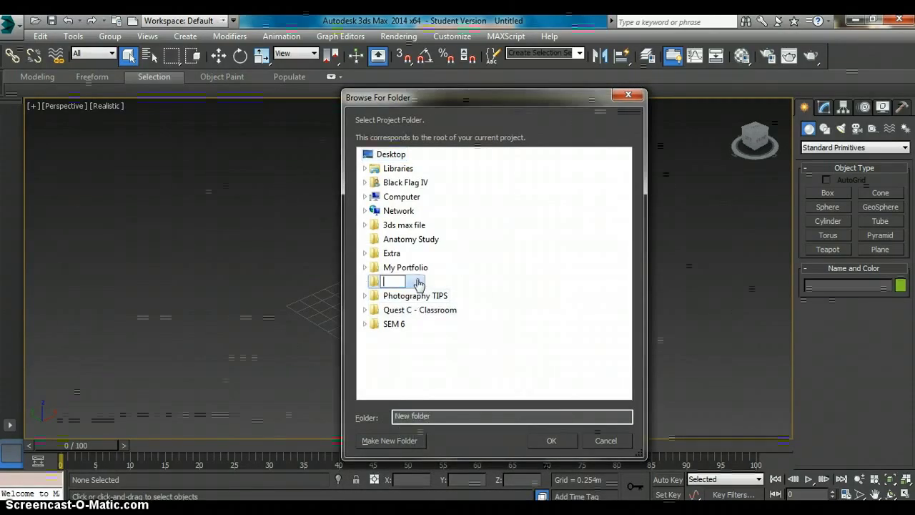
pyautogui.write('Que')
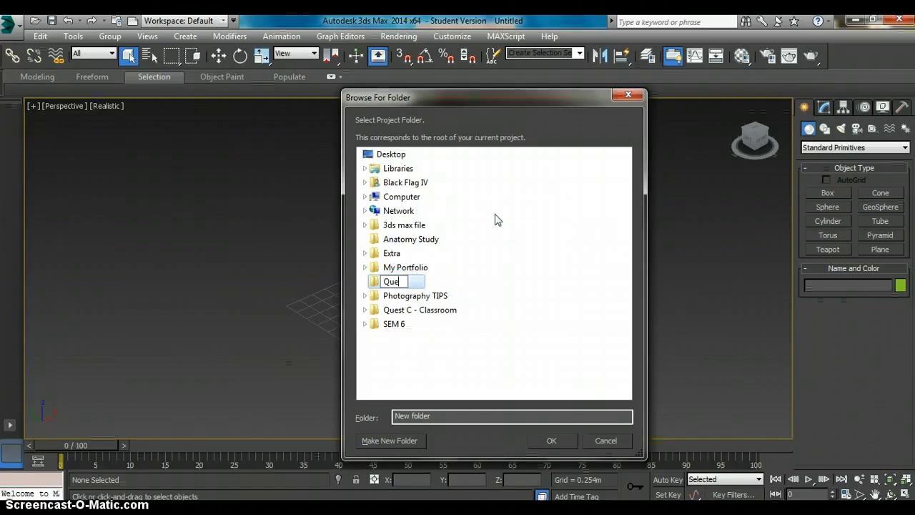
pyautogui.write('st C - CL')
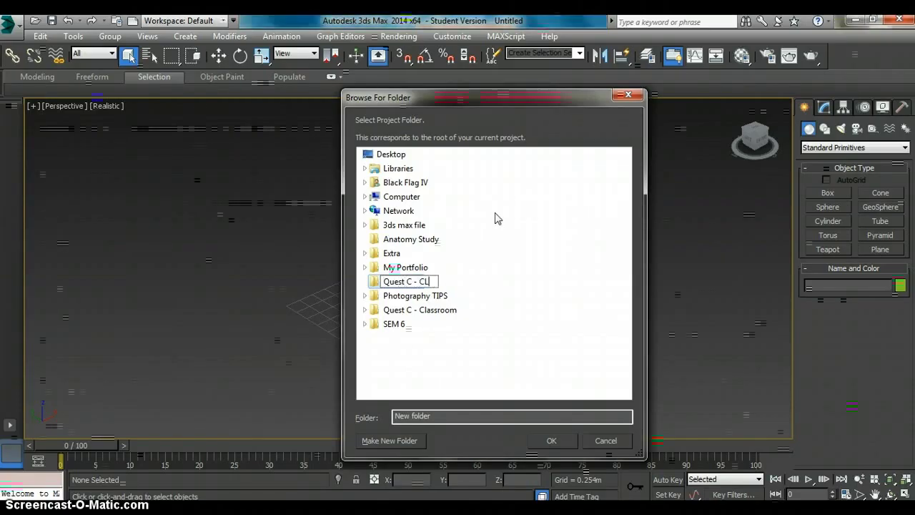
pyautogui.press('BackSpace')
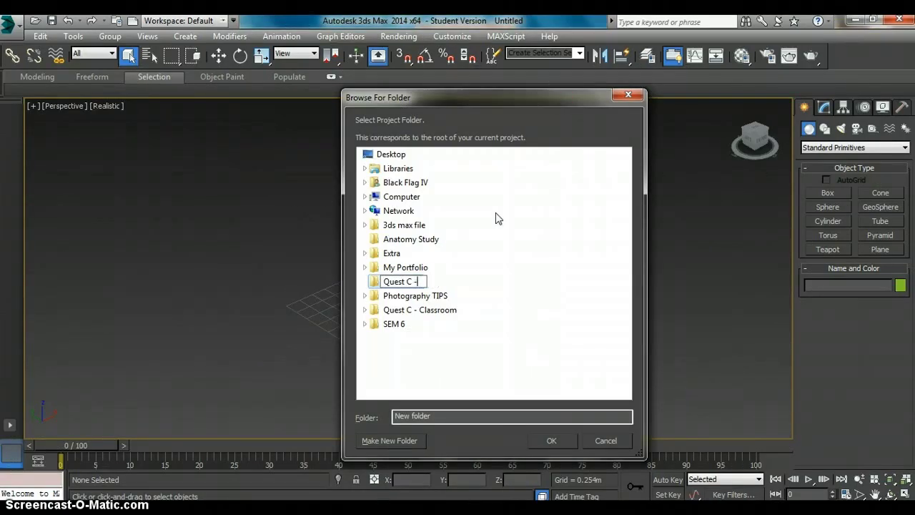
pyautogui.press('BackSpace')
pyautogui.write('Fu')
pyautogui.write('ture Cl')
pyautogui.write('ass')
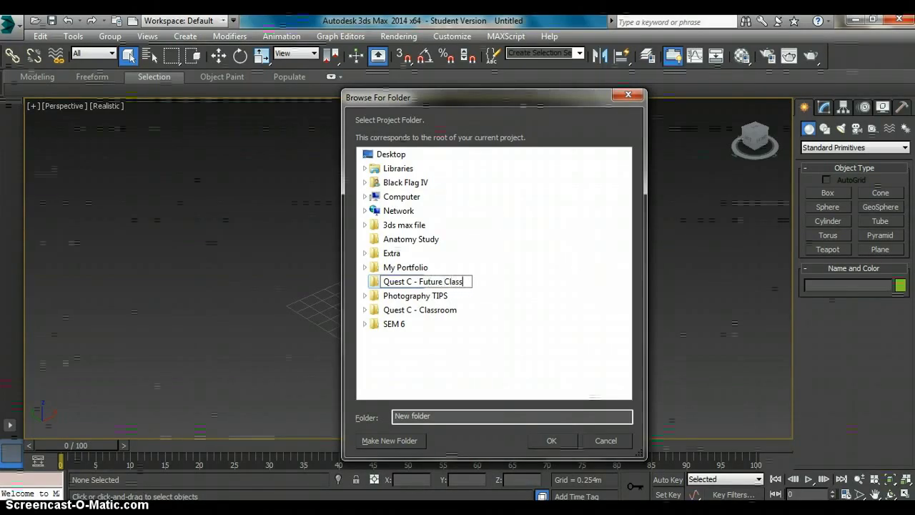
pyautogui.write('room')
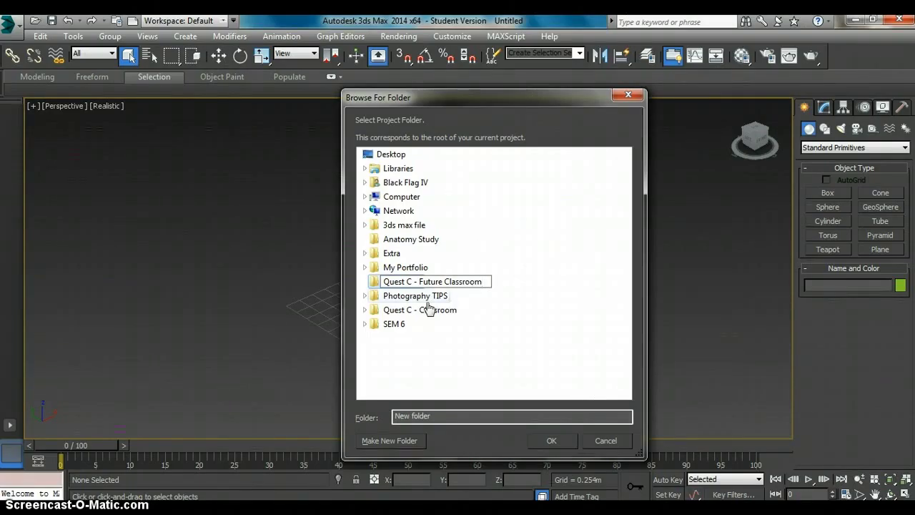
pyautogui.press('Return')
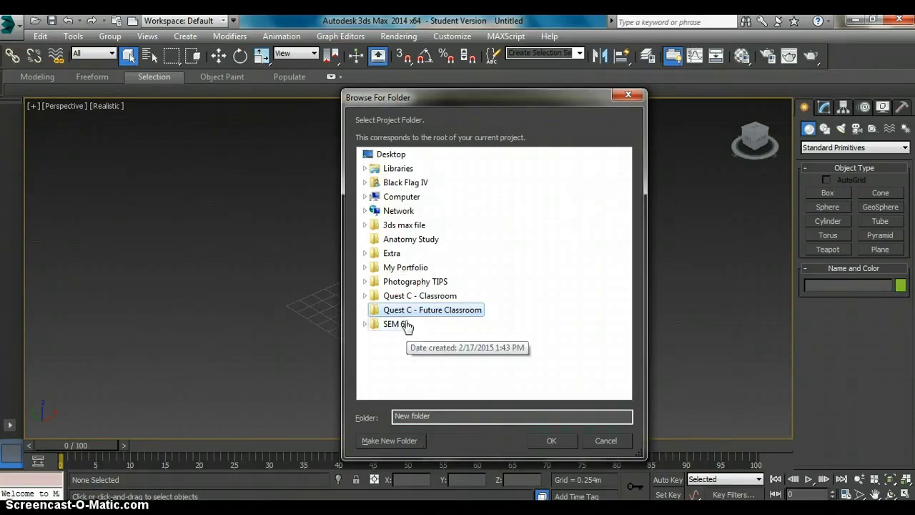
pyautogui.click(544, 440)
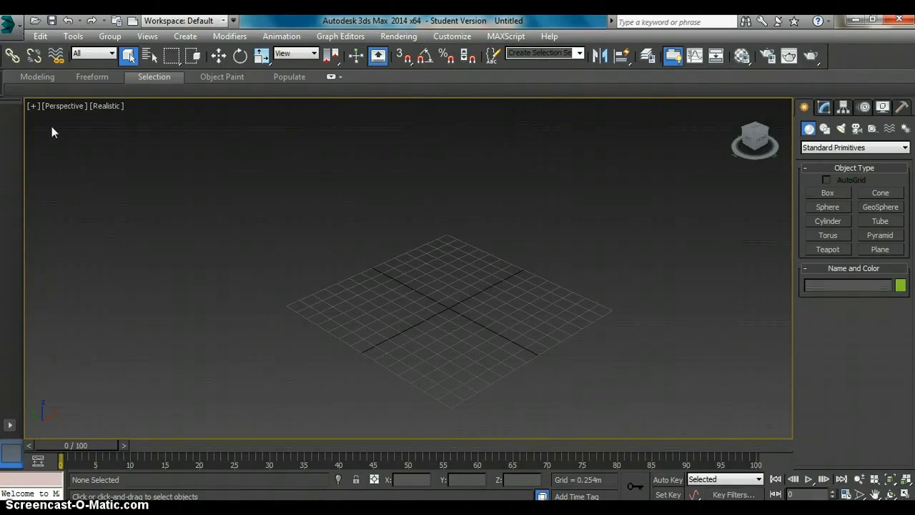
# Start Save As and browse to Desktop > Quest C - Future Classroom > scenes
pyautogui.click(9, 25)
pyautogui.click(66, 181)
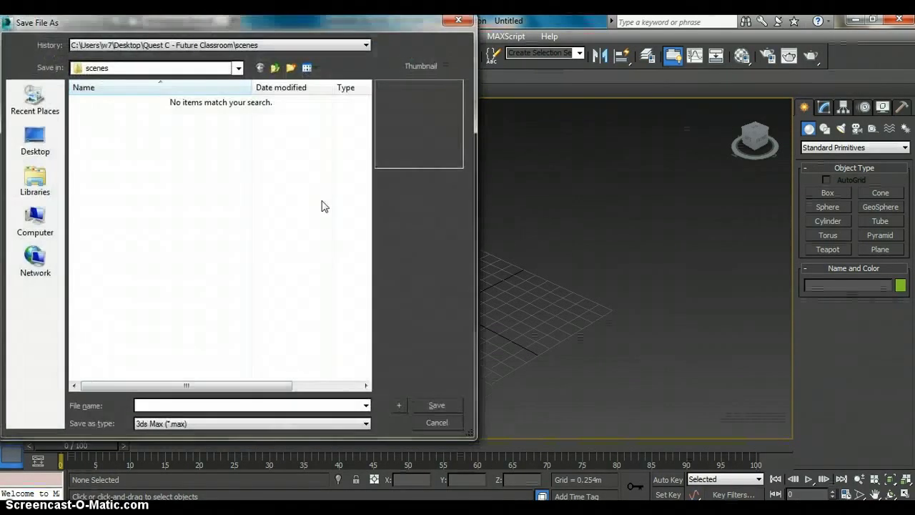
pyautogui.click(42, 148)
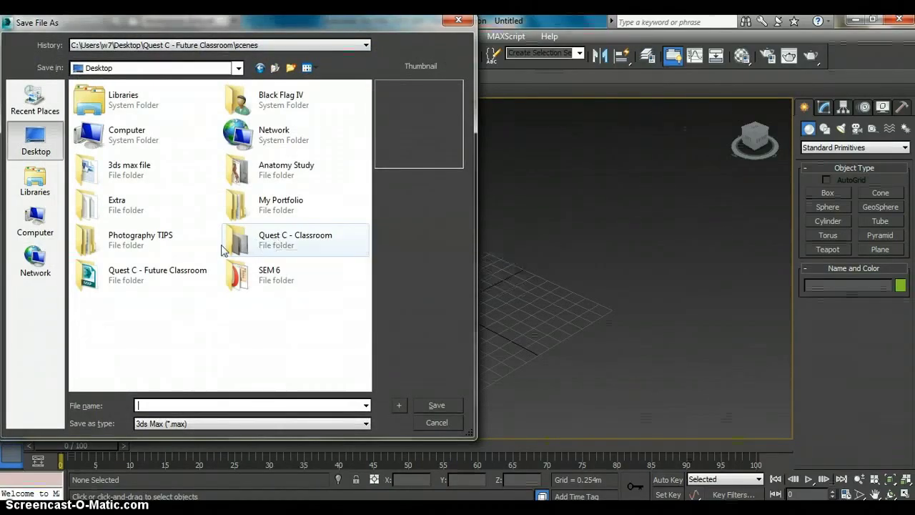
pyautogui.doubleClick(164, 278)
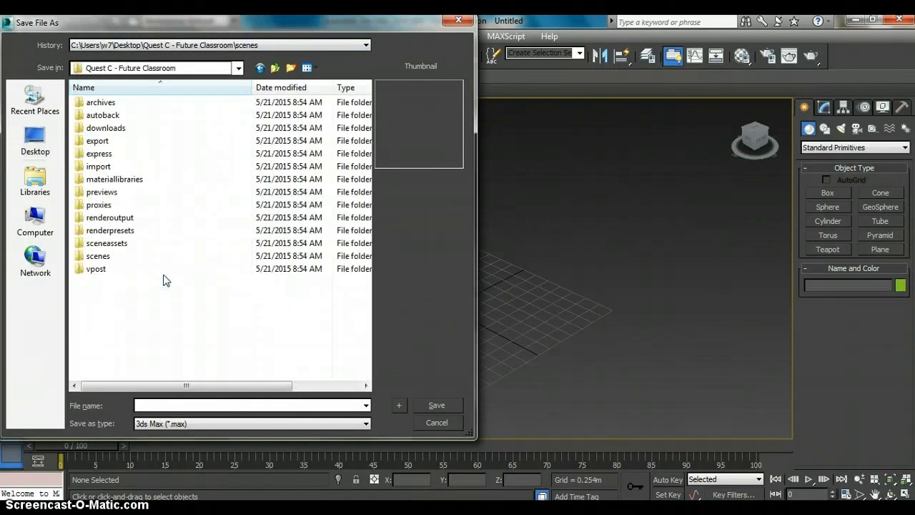
pyautogui.doubleClick(94, 257)
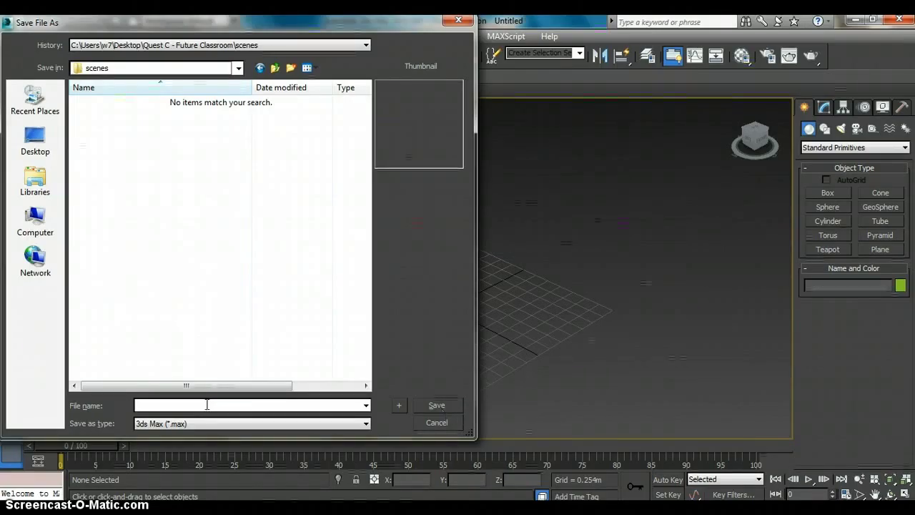
# Name the file 'Future Astronomy Classroom', keep the 3ds Max (*.max) format and save
pyautogui.write('Future Classroom')
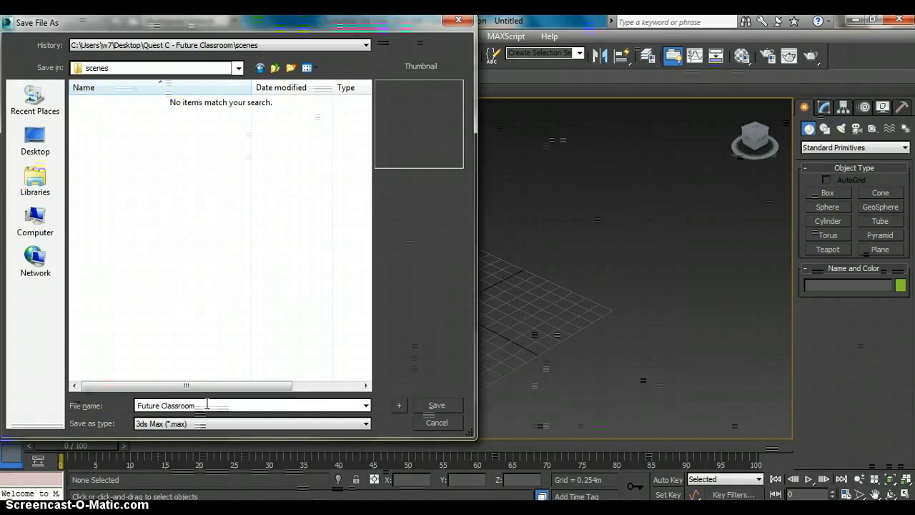
pyautogui.hotkey('ctrl', 'Left')
pyautogui.write('A')
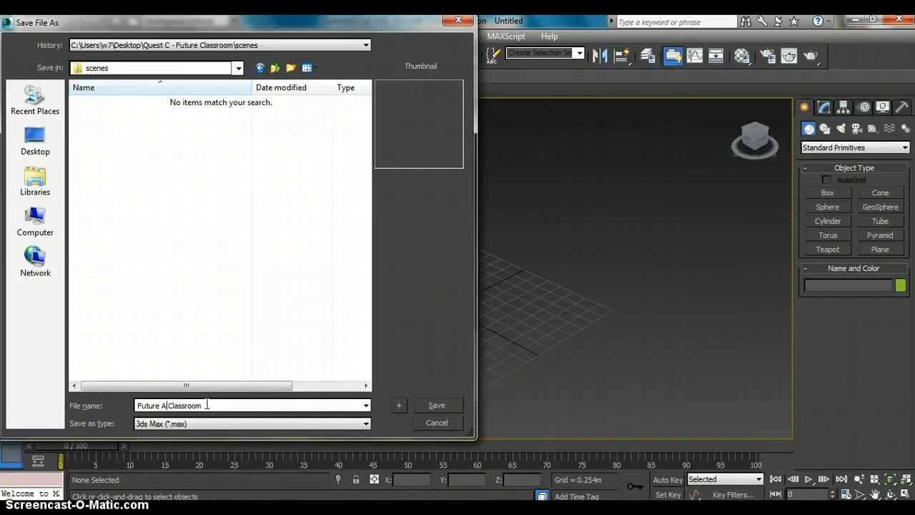
pyautogui.write('stronon')
pyautogui.press('BackSpace')
pyautogui.write('m')
pyautogui.write('y')
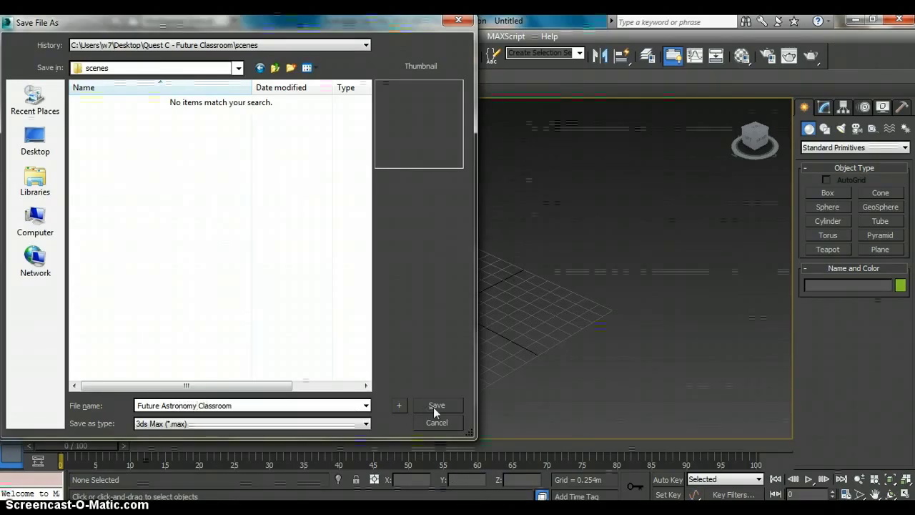
pyautogui.click(232, 426)
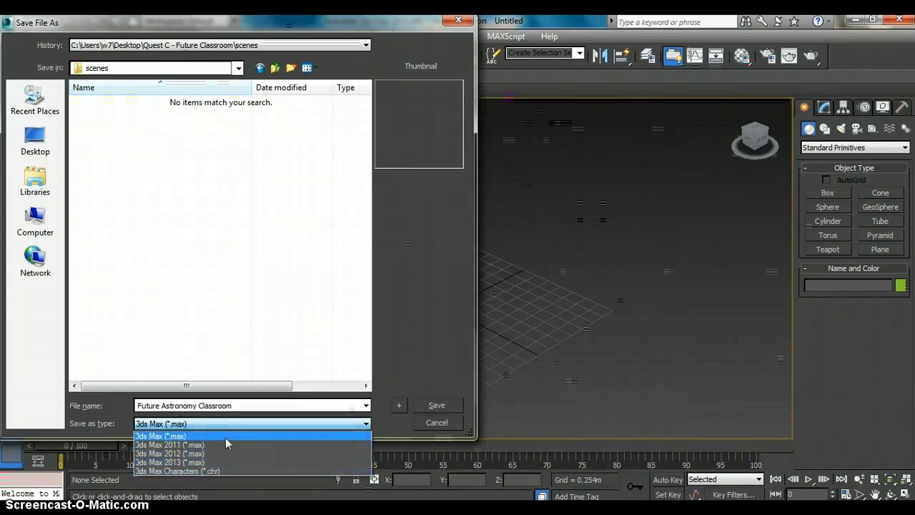
pyautogui.click(372, 414)
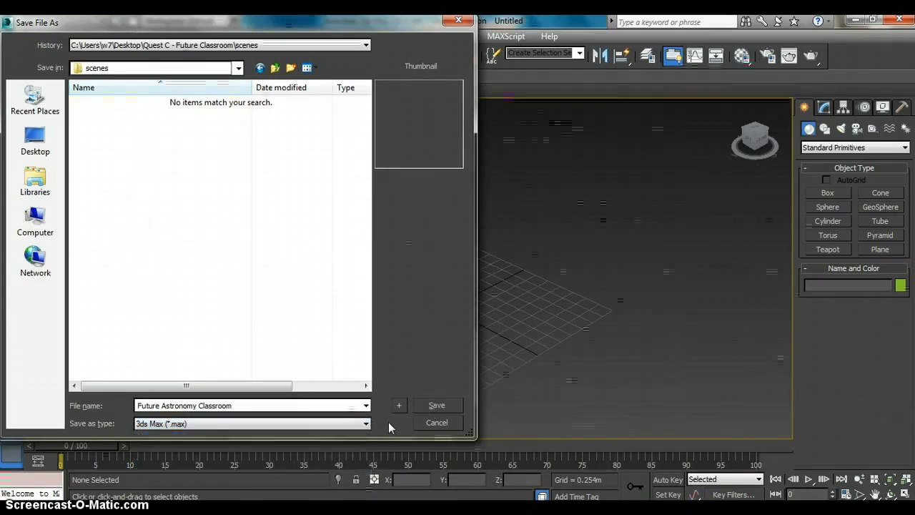
pyautogui.click(435, 405)
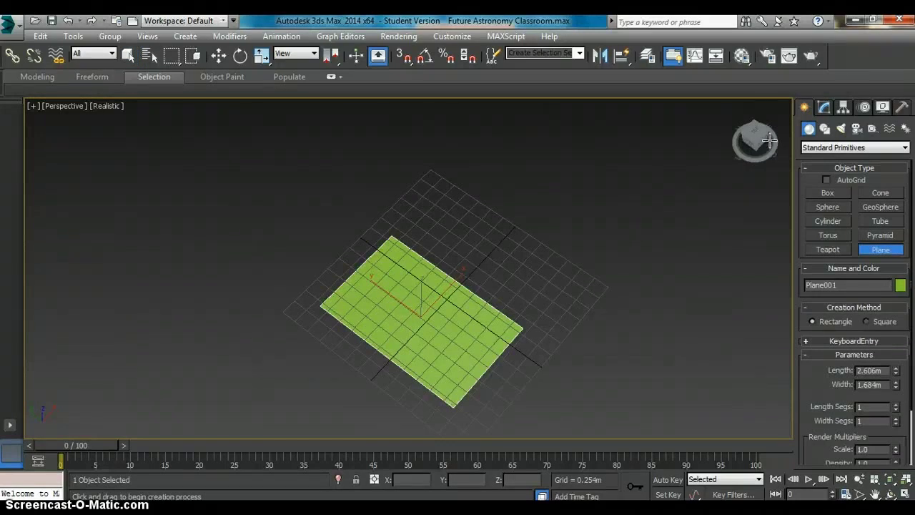
pyautogui.moveTo(759, 140); pyautogui.dragTo(744, 143)
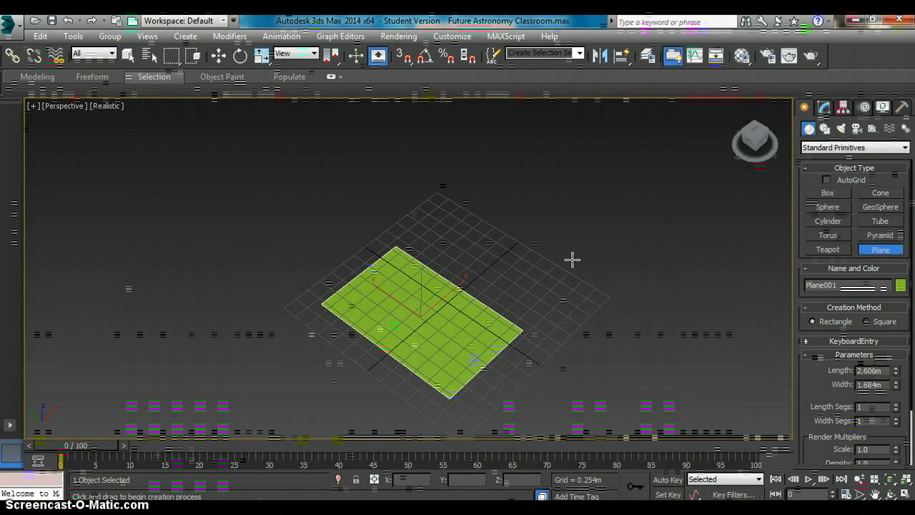
pyautogui.hotkey('ctrl', 'z')
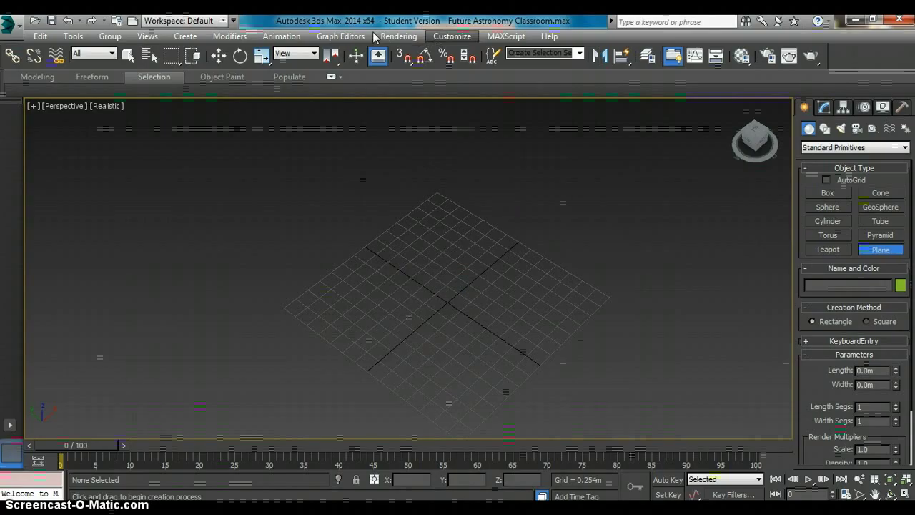
# Check Units Setup through the Customize menu and keep Metric Meters as the display unit
pyautogui.click(446, 37)
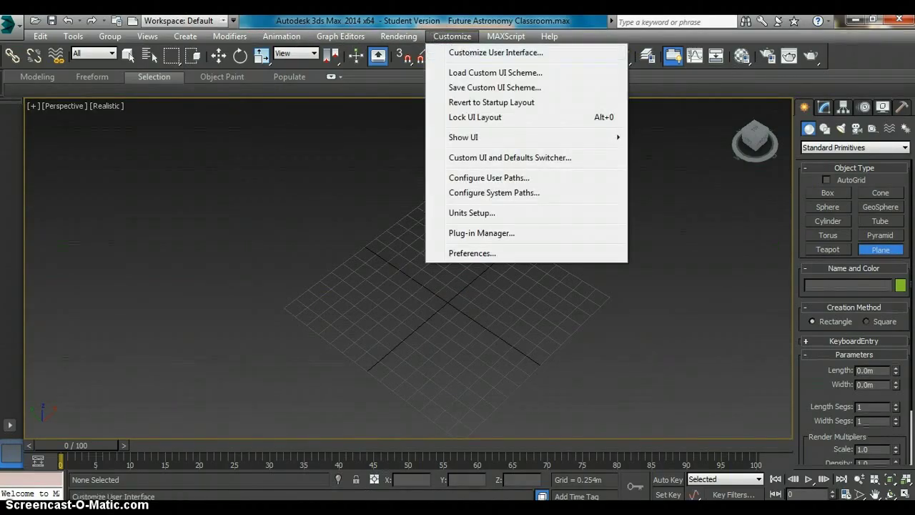
pyautogui.click(357, 24)
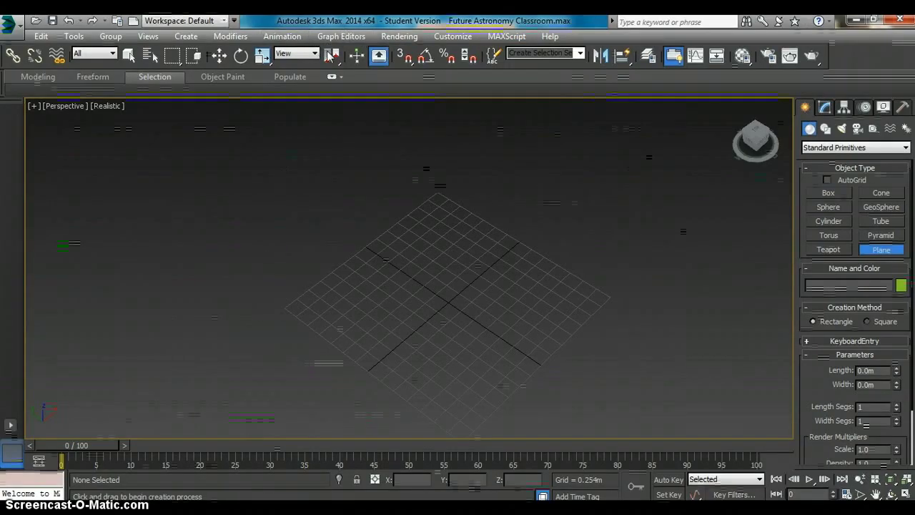
pyautogui.press('w')
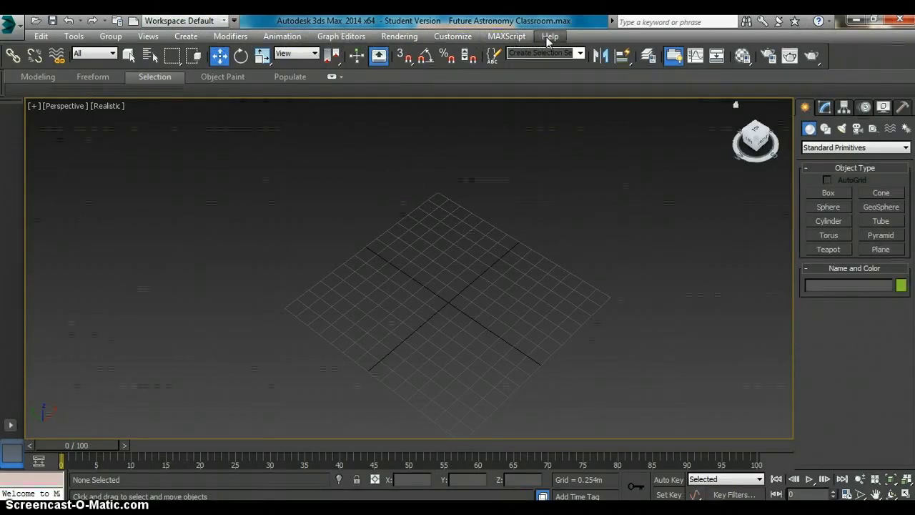
pyautogui.click(433, 38)
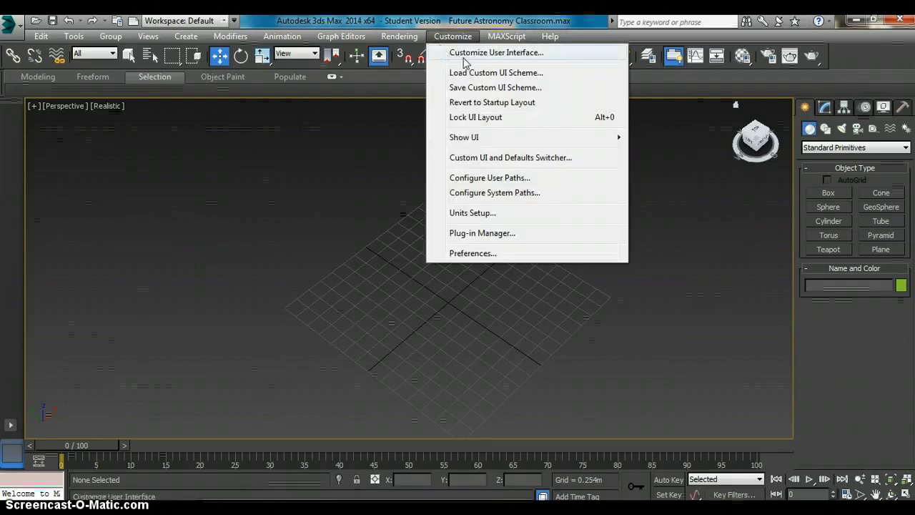
pyautogui.click(470, 214)
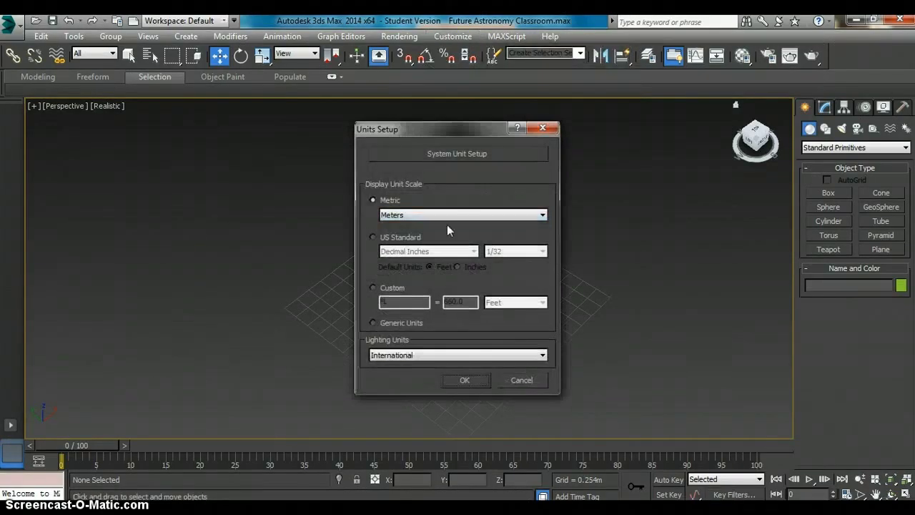
pyautogui.click(412, 215)
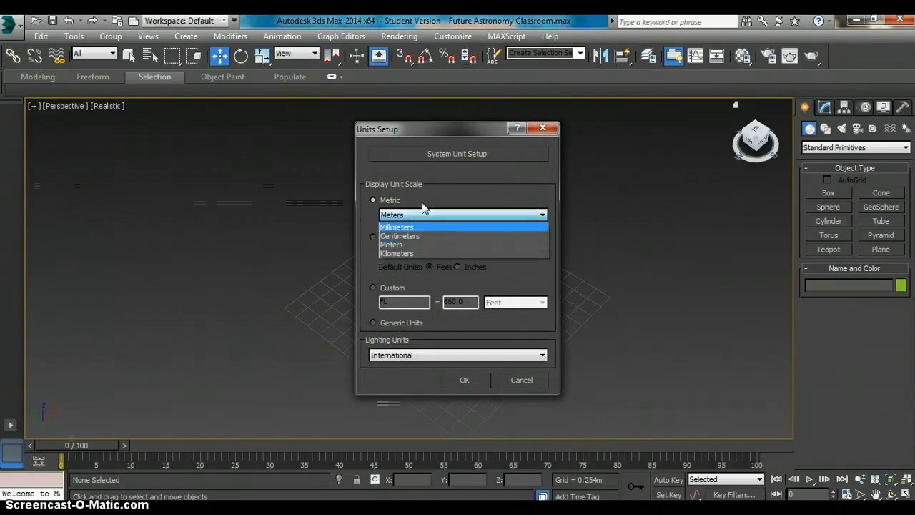
pyautogui.click(428, 207)
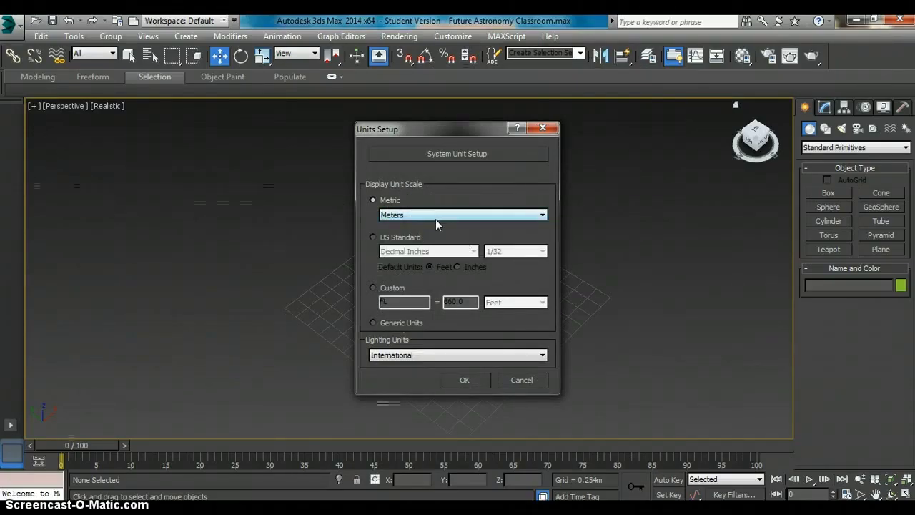
pyautogui.click(482, 378)
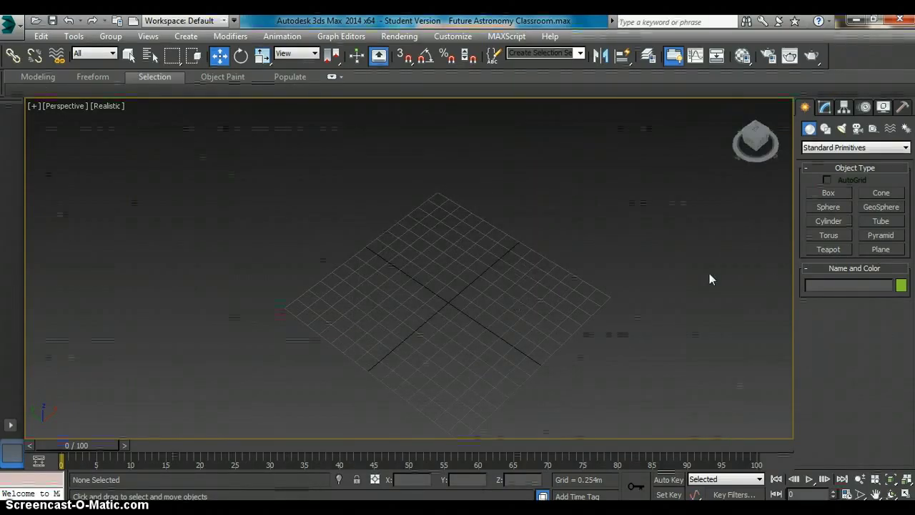
# Draw a Standard Primitives plane, Plane001, on the Perspective grid, then minimize 3ds Max
pyautogui.moveTo(759, 147); pyautogui.dragTo(775, 154)
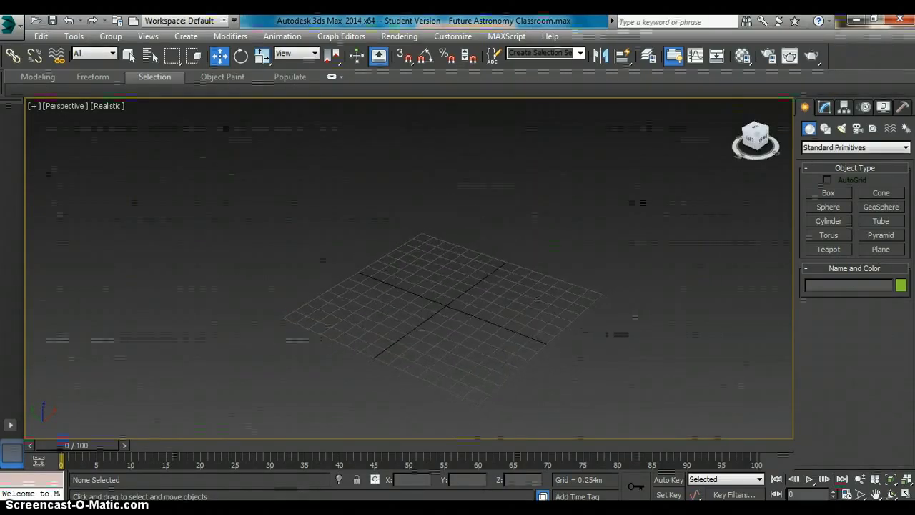
pyautogui.click(881, 249)
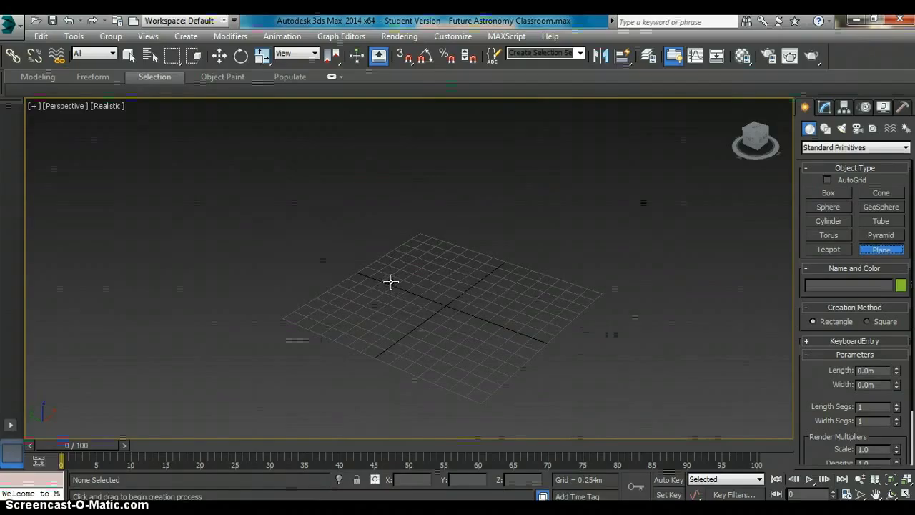
pyautogui.moveTo(391, 287); pyautogui.dragTo(446, 374)
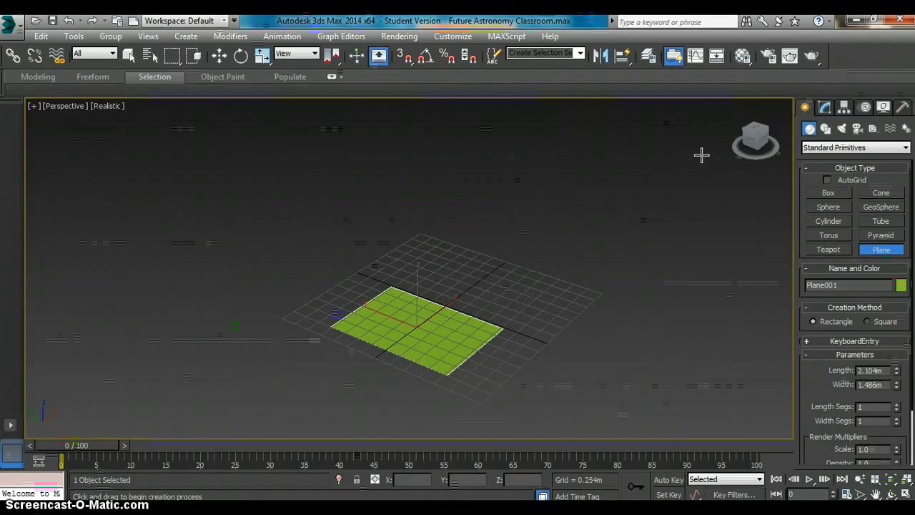
pyautogui.press('w')
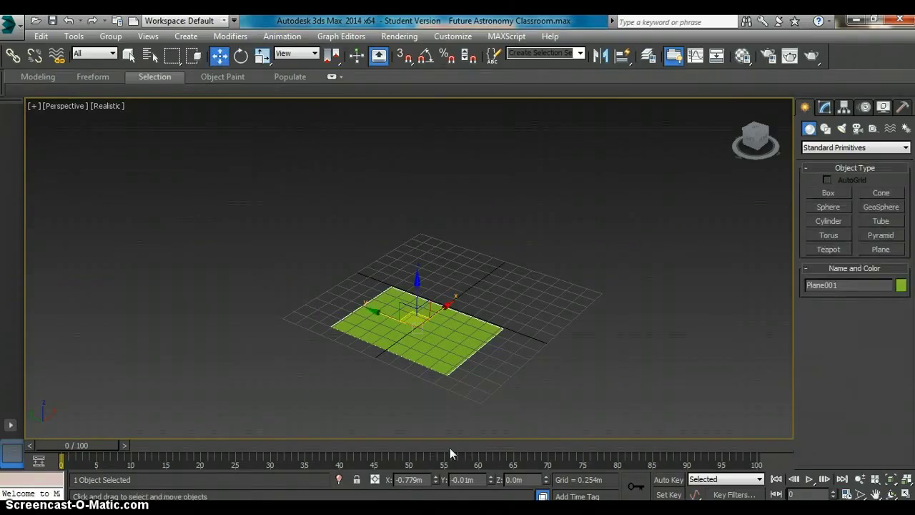
pyautogui.click(857, 20)
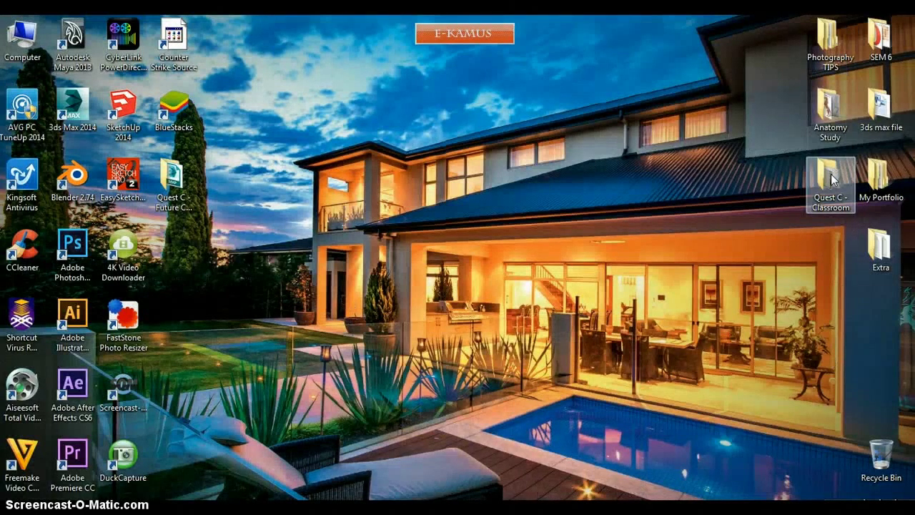
# Open Quest C - Classroom and read the 2482 x 1756 dimensions of the FRONT, SIDE and top-plan PNGs
pyautogui.doubleClick(831, 180)
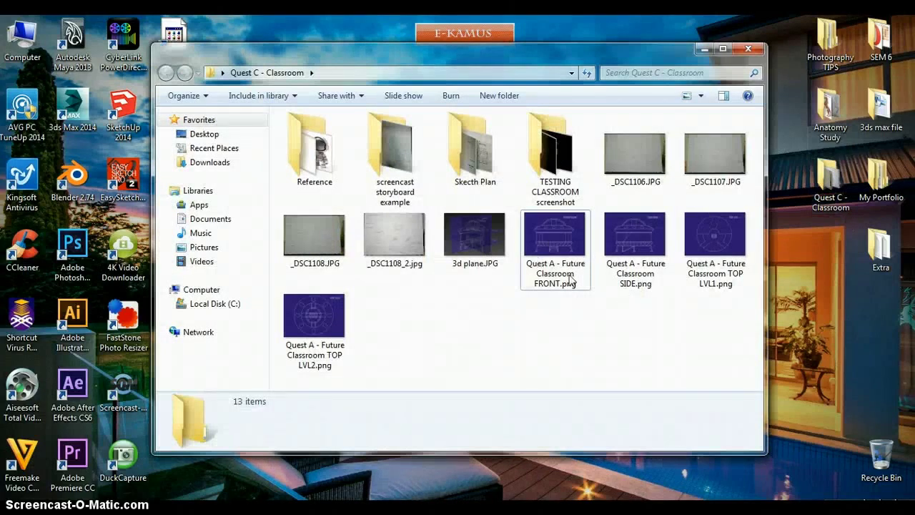
pyautogui.click(562, 261)
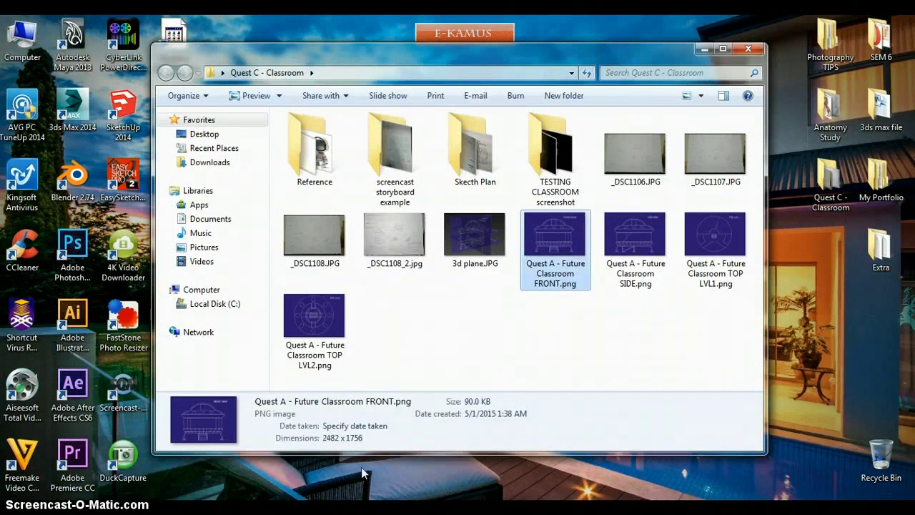
pyautogui.click(641, 240)
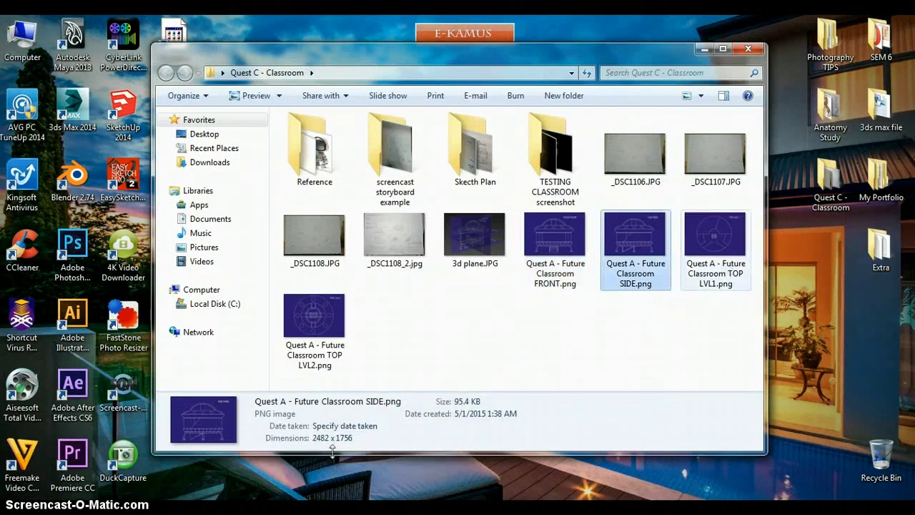
pyautogui.click(723, 270)
pyautogui.click(330, 346)
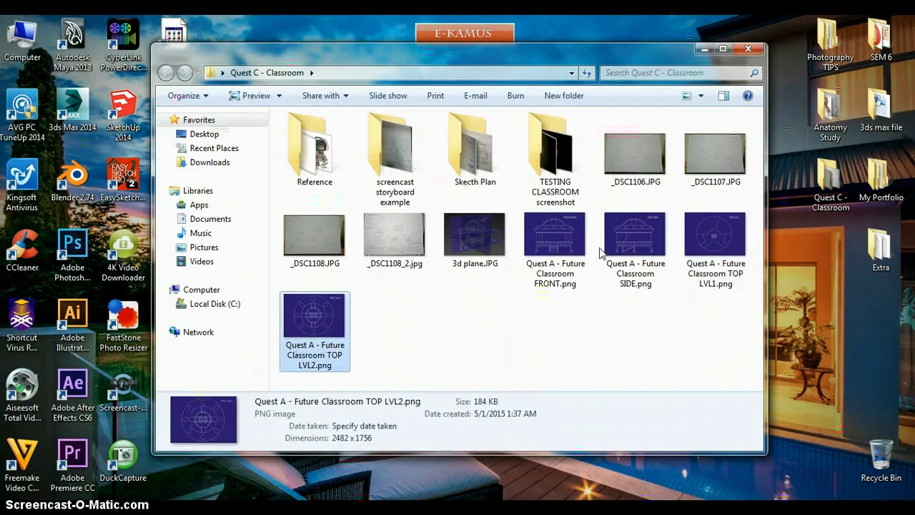
pyautogui.click(567, 254)
pyautogui.keyDown('ctrl'); pyautogui.click(623, 273); pyautogui.keyUp('ctrl')
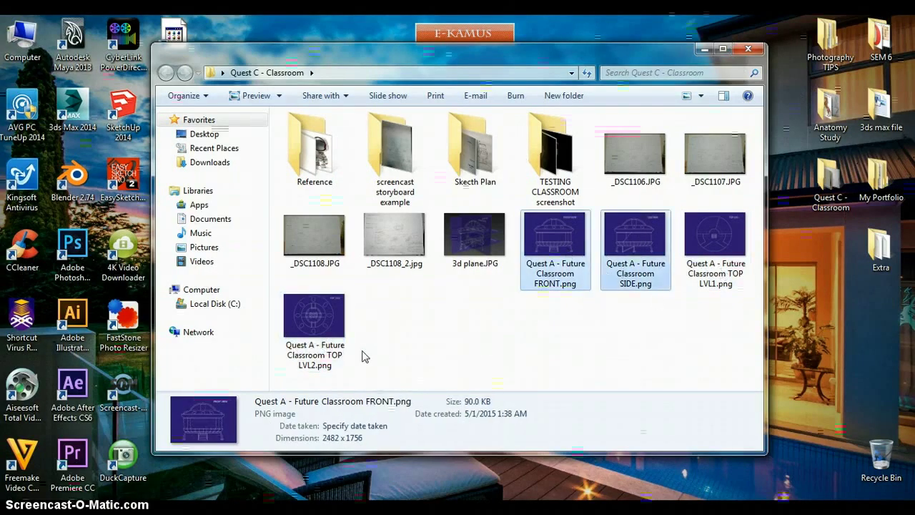
pyautogui.keyDown('shift'); pyautogui.click(332, 350); pyautogui.keyUp('shift')
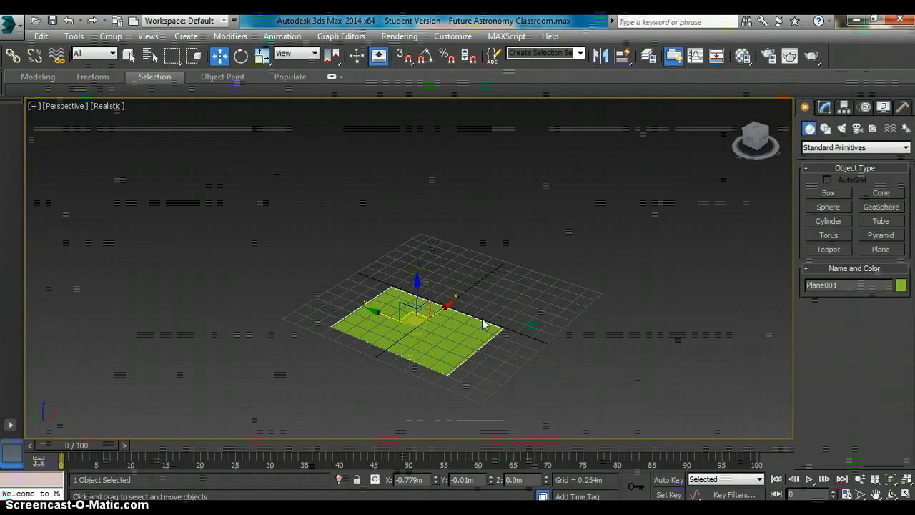
# Set Plane001's Length to 2482 and Width to 1756 in the Modify panel
pyautogui.click(824, 107)
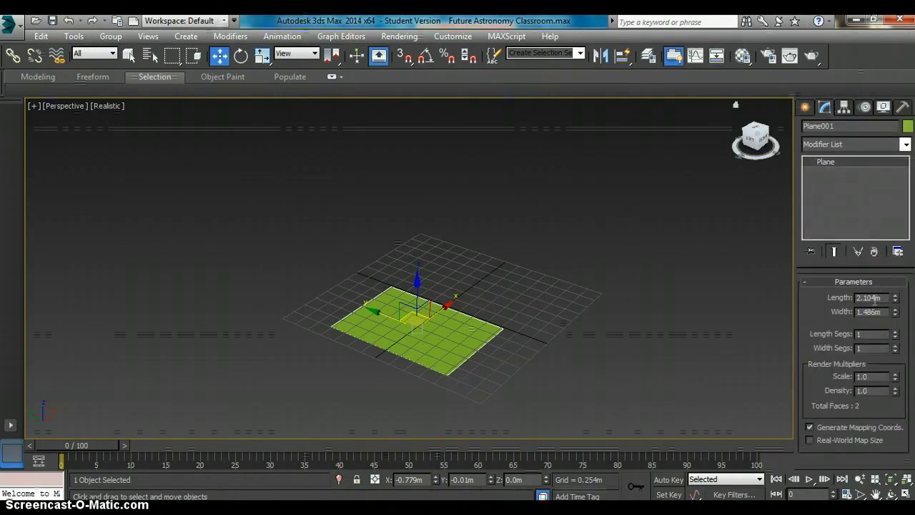
pyautogui.press('BackSpace')
pyautogui.press('BackSpace')
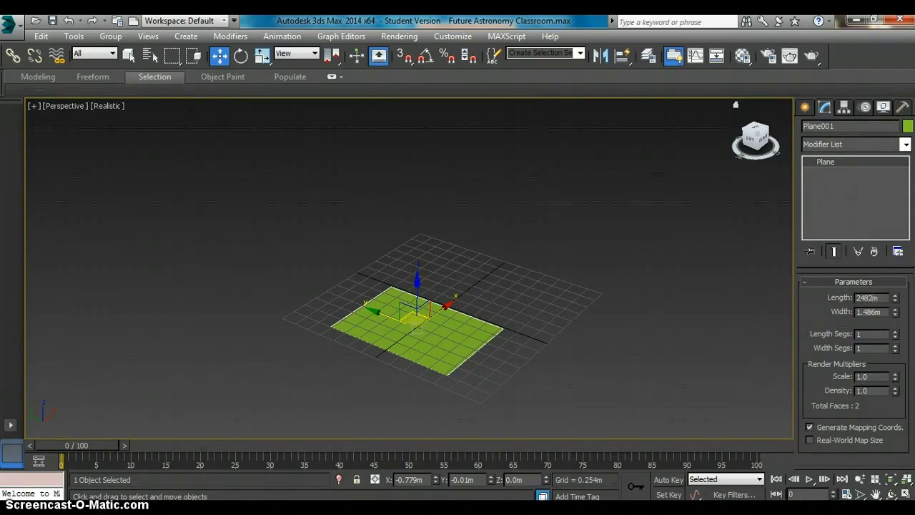
pyautogui.click(876, 312)
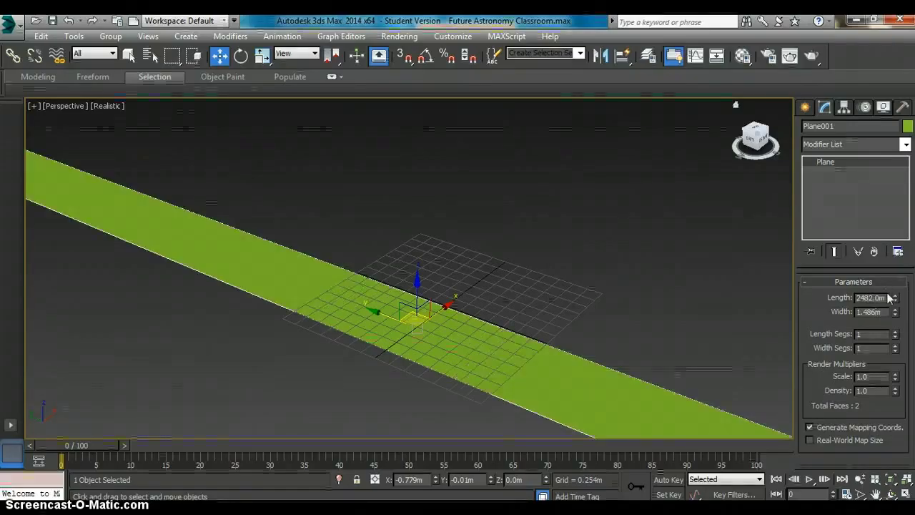
pyautogui.write('1.5')
pyautogui.press('Return')
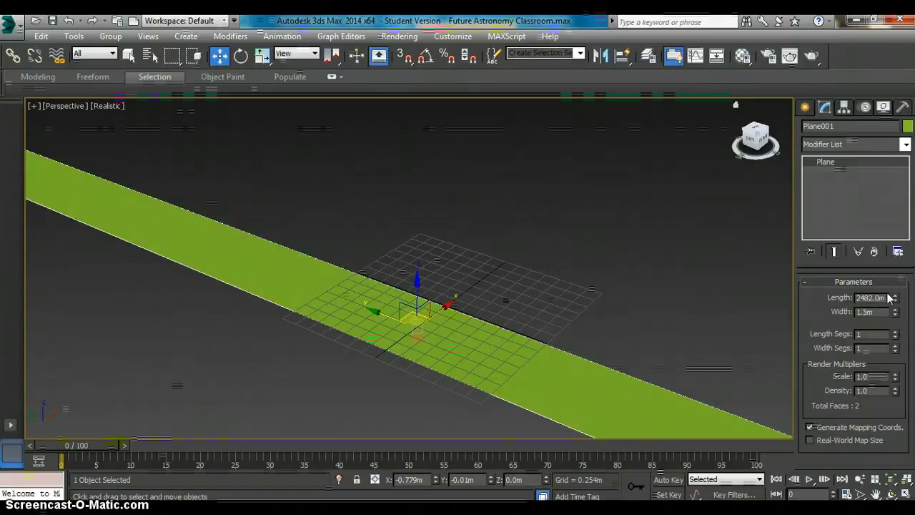
pyautogui.write('1.75')
pyautogui.press('Return')
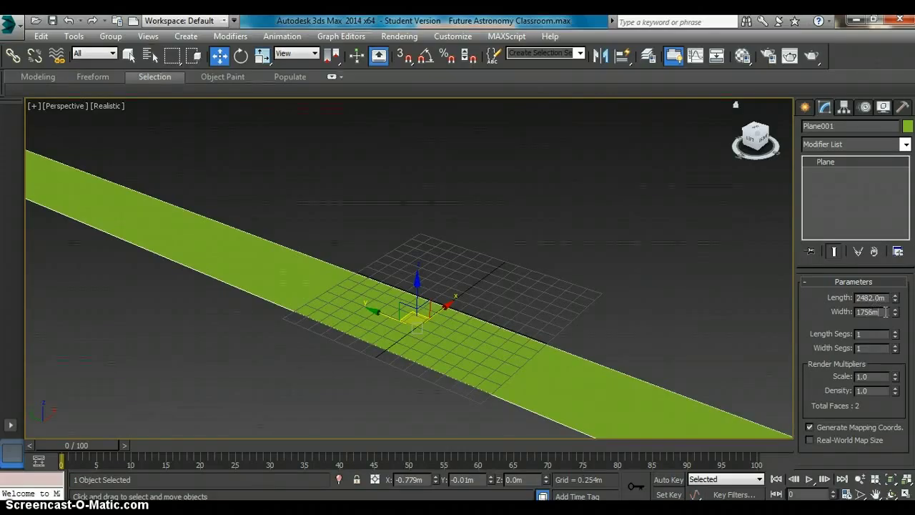
pyautogui.click(872, 333)
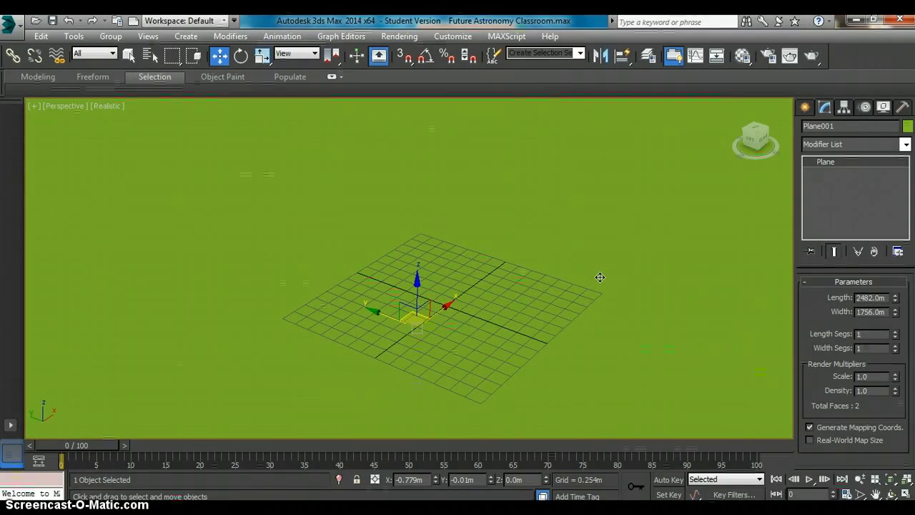
# Zoom out, orbit to look down on the plane, and pan it to the centre
pyautogui.scroll(-5, 556, 305)
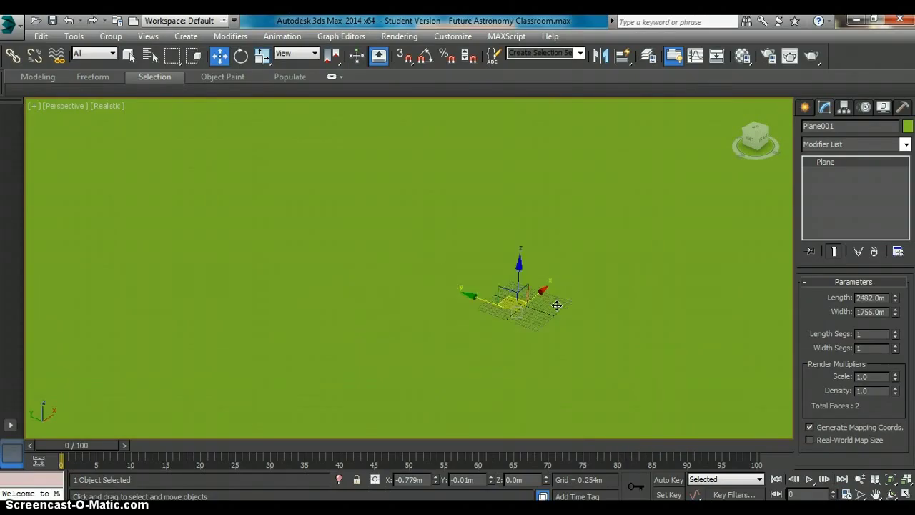
pyautogui.scroll(-3, 556, 305)
pyautogui.scroll(-3, 556, 305)
pyautogui.scroll(-2, 555, 305)
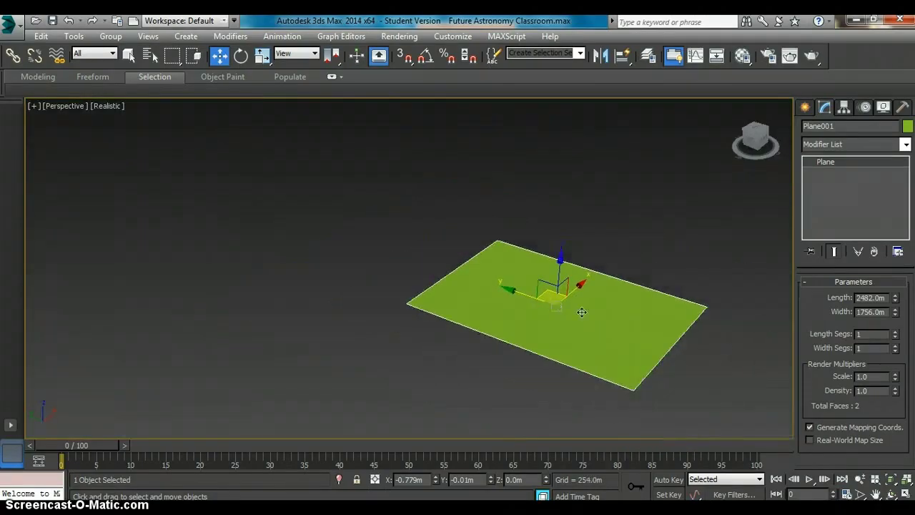
pyautogui.scroll(-1, 556, 305)
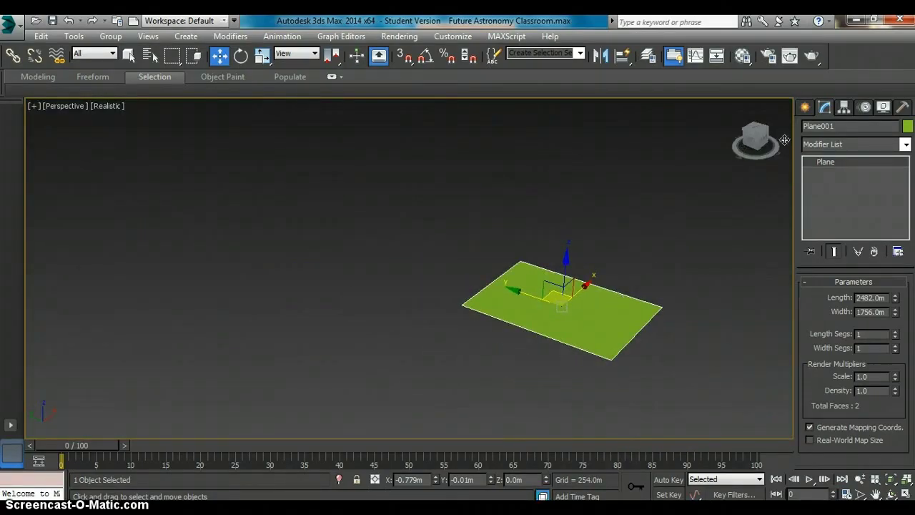
pyautogui.moveTo(758, 137); pyautogui.dragTo(686, 300)
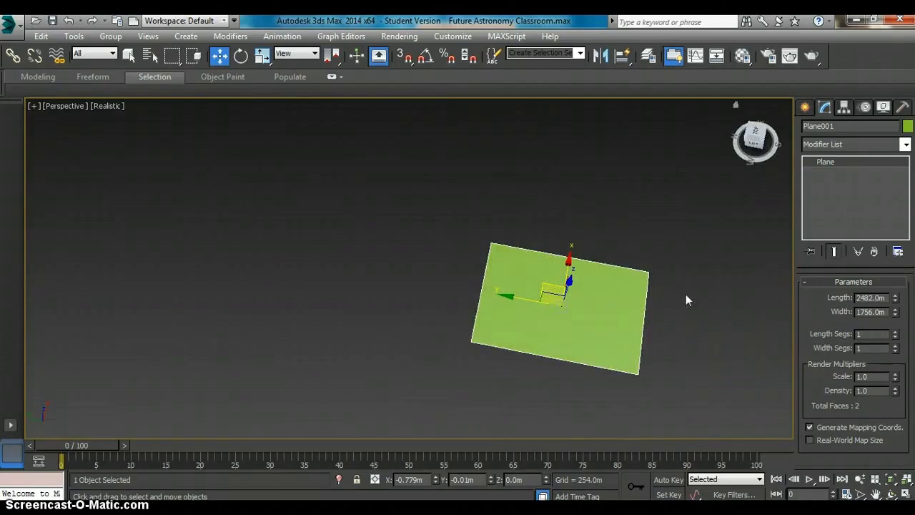
pyautogui.click(758, 136)
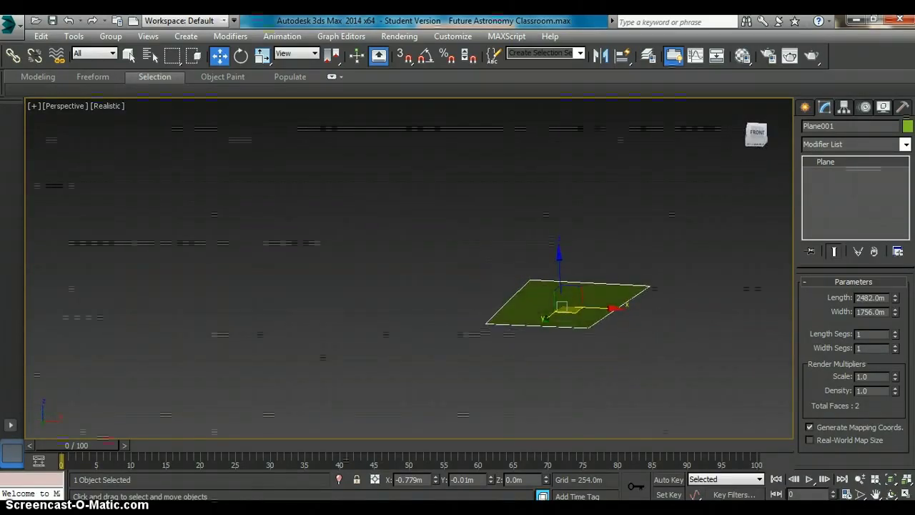
pyautogui.click(756, 134)
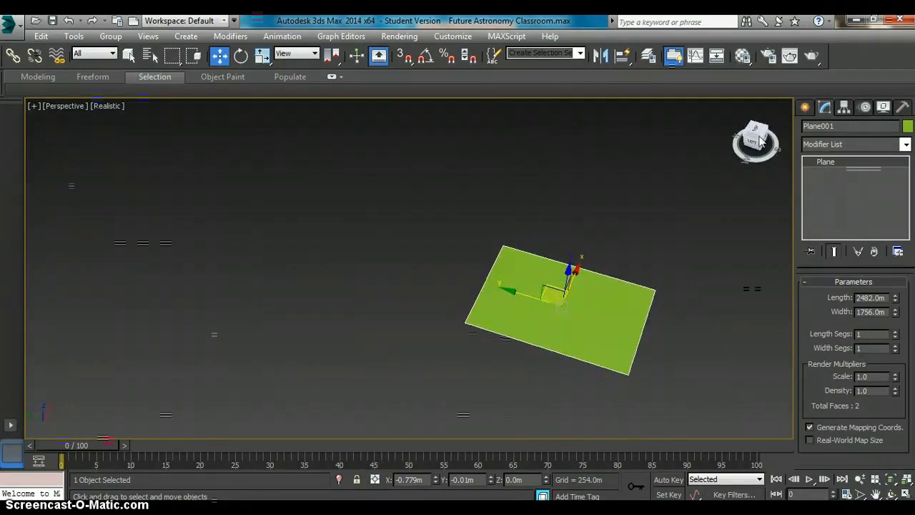
pyautogui.moveTo(691, 275); pyautogui.dragTo(556, 263, button='middle')
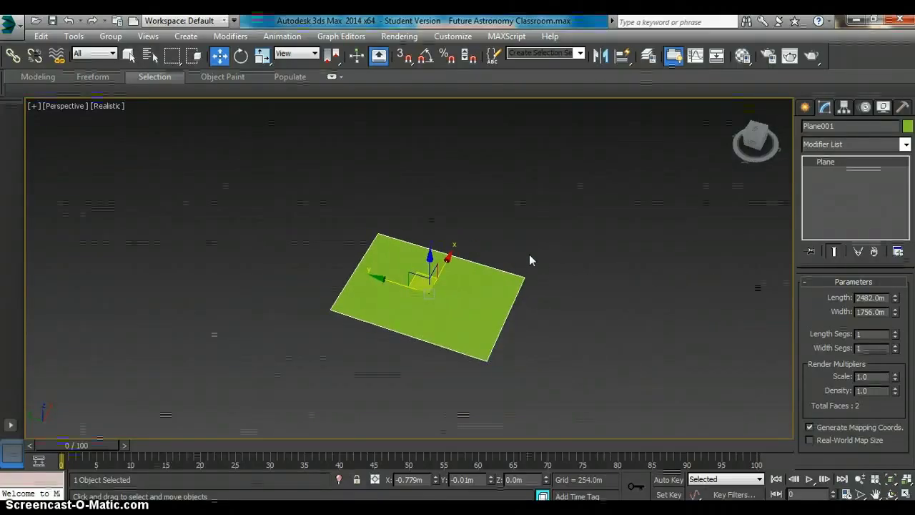
# Clone the plane as a copy, Plane002, and move it beside the original
pyautogui.rightClick(463, 321)
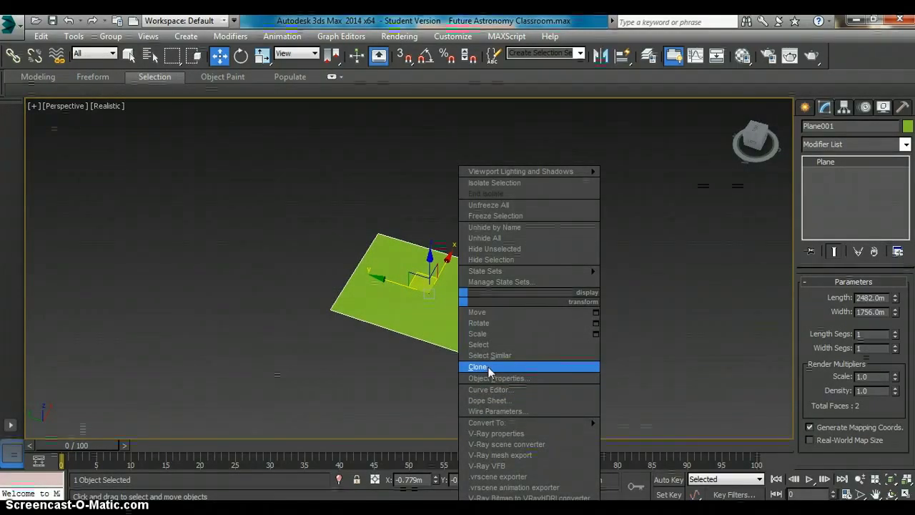
pyautogui.click(485, 369)
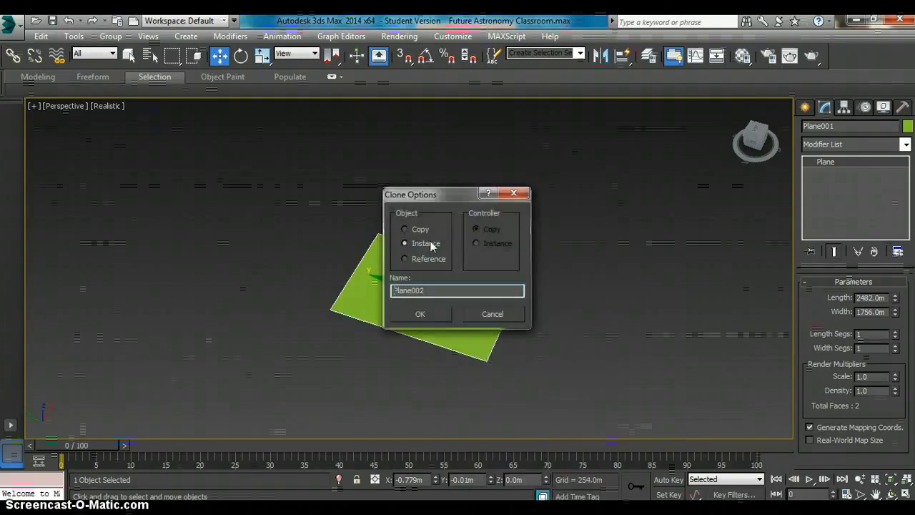
pyautogui.click(420, 315)
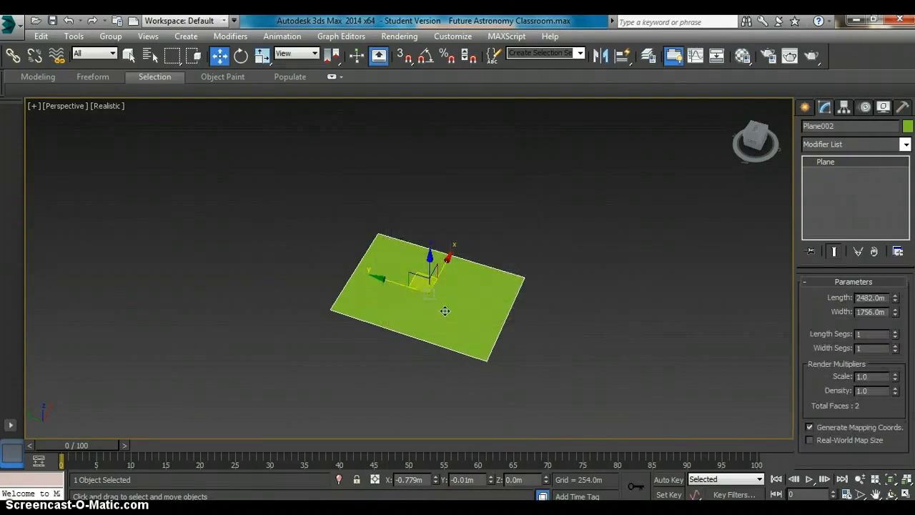
pyautogui.moveTo(408, 288); pyautogui.dragTo(599, 354)
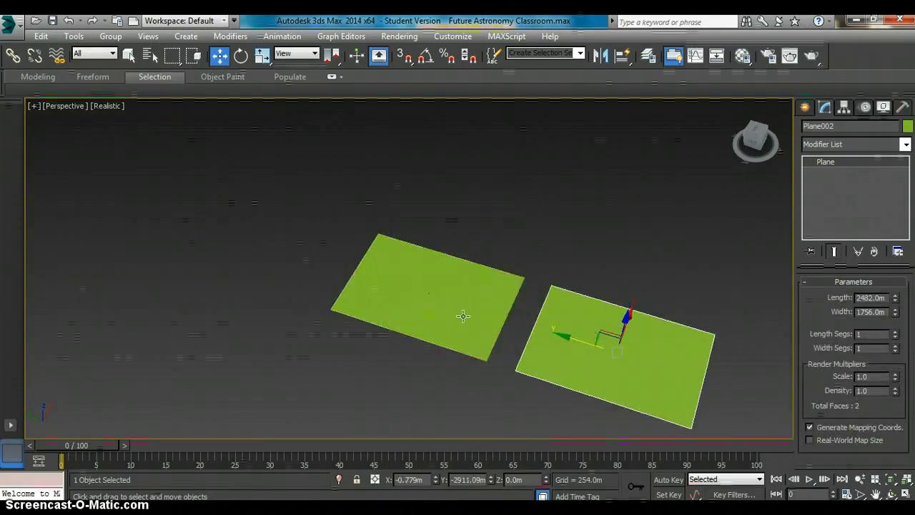
# Copy both planes and place the copies above them, forming a two-by-two grid
pyautogui.click(461, 314)
pyautogui.keyDown('ctrl'); pyautogui.click(563, 345); pyautogui.keyUp('ctrl')
pyautogui.rightClick(563, 345)
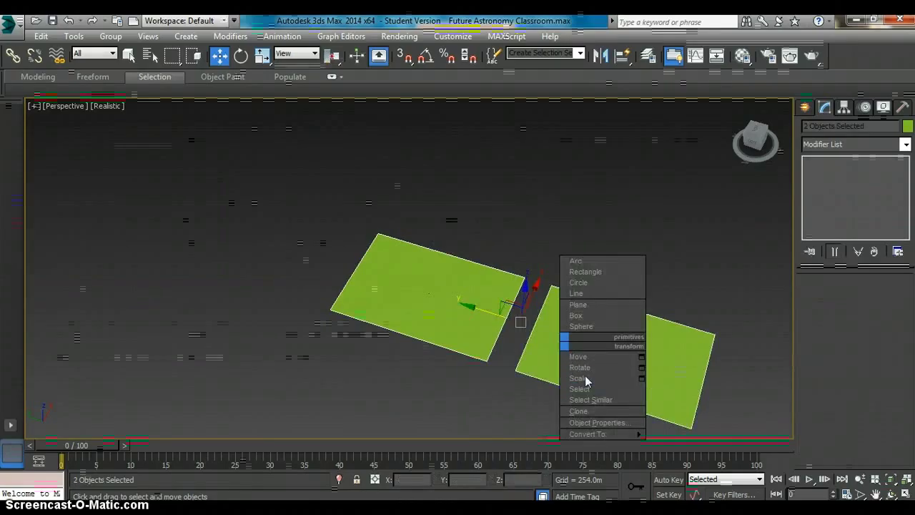
pyautogui.click(591, 411)
pyautogui.click(420, 313)
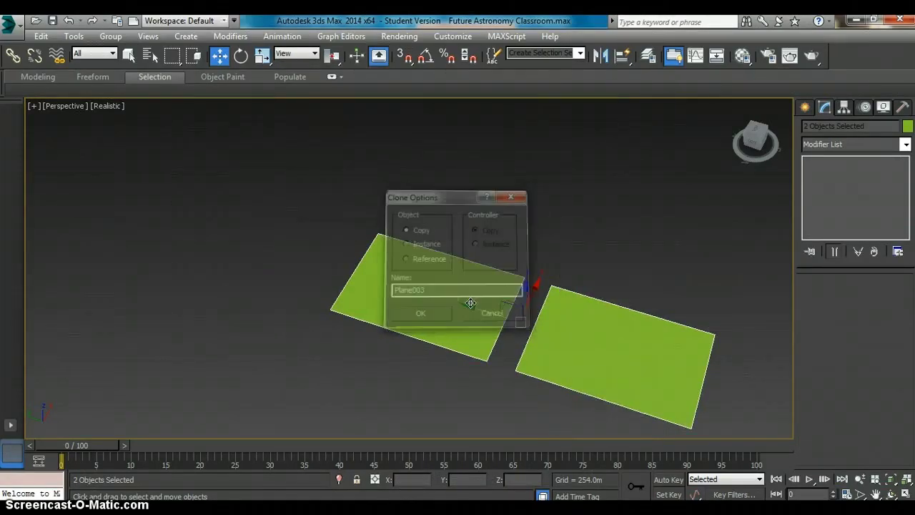
pyautogui.moveTo(530, 295); pyautogui.dragTo(579, 184)
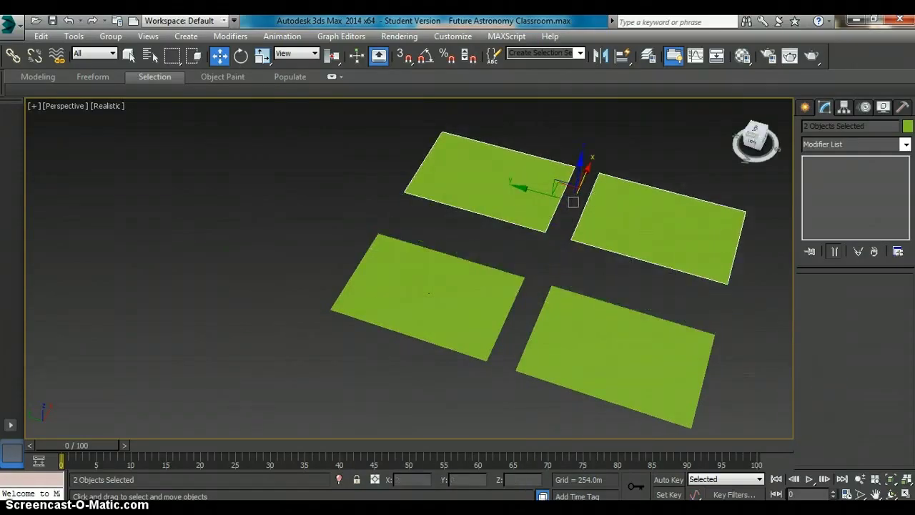
pyautogui.moveTo(754, 141)
pyautogui.mouseDown()
pyautogui.moveTo(751, 118)
pyautogui.moveTo(756, 154)
pyautogui.mouseUp()
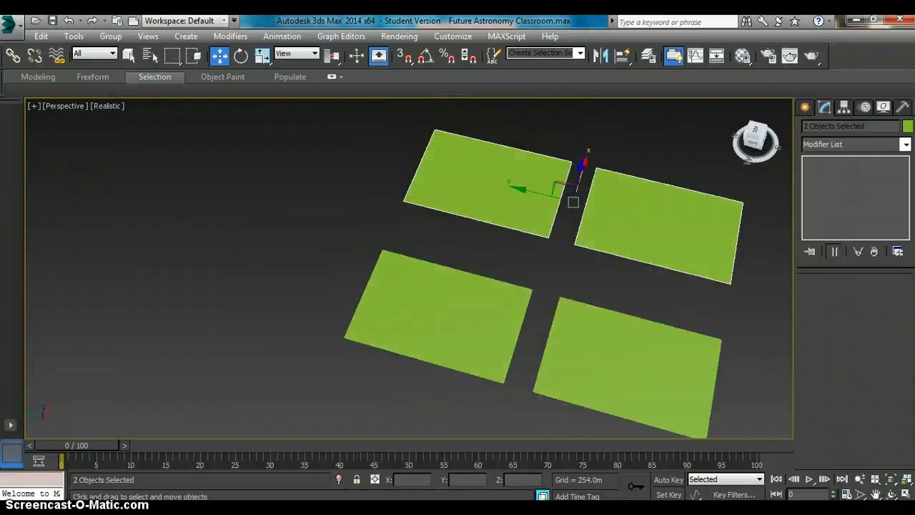
pyautogui.moveTo(631, 260)
pyautogui.mouseDown(button='middle')
pyautogui.moveTo(497, 252)
pyautogui.moveTo(399, 289)
pyautogui.mouseUp(button='middle')
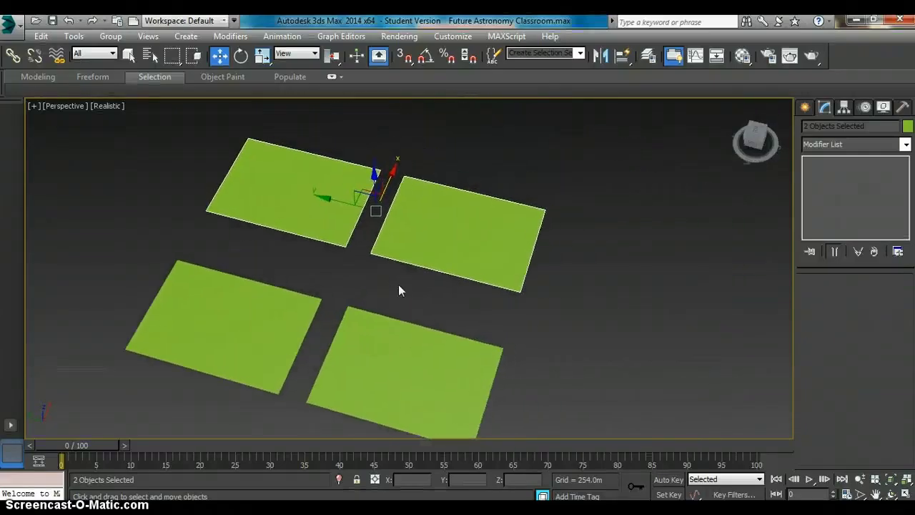
pyautogui.moveTo(754, 139); pyautogui.dragTo(768, 143)
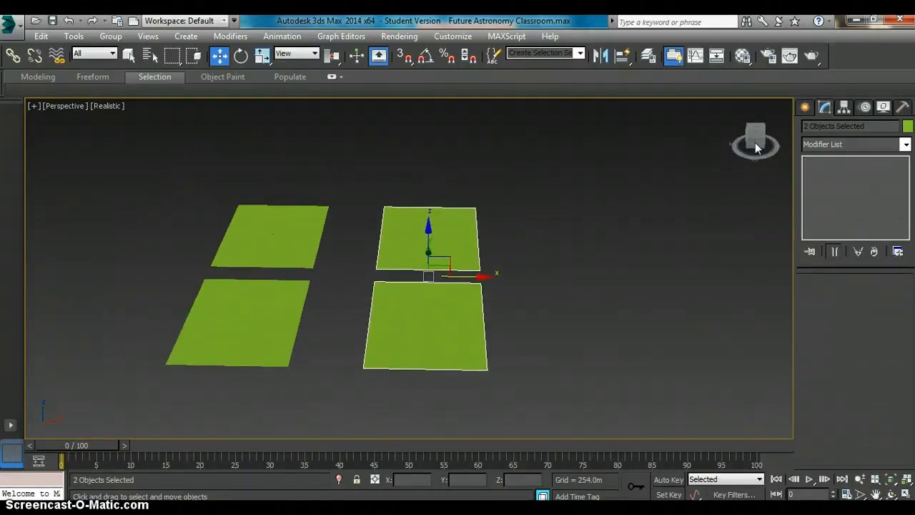
pyautogui.keyDown('alt'); pyautogui.moveTo(478, 236); pyautogui.dragTo(467, 283, button='middle'); pyautogui.keyUp('alt')
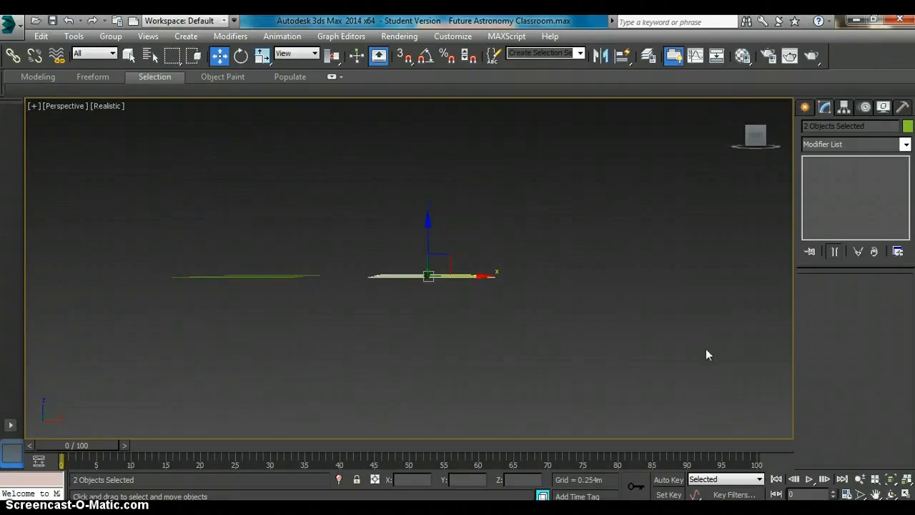
# Rotate the two selected planes 90° to vertical and lift them along Z above the flat planes
pyautogui.click(902, 495)
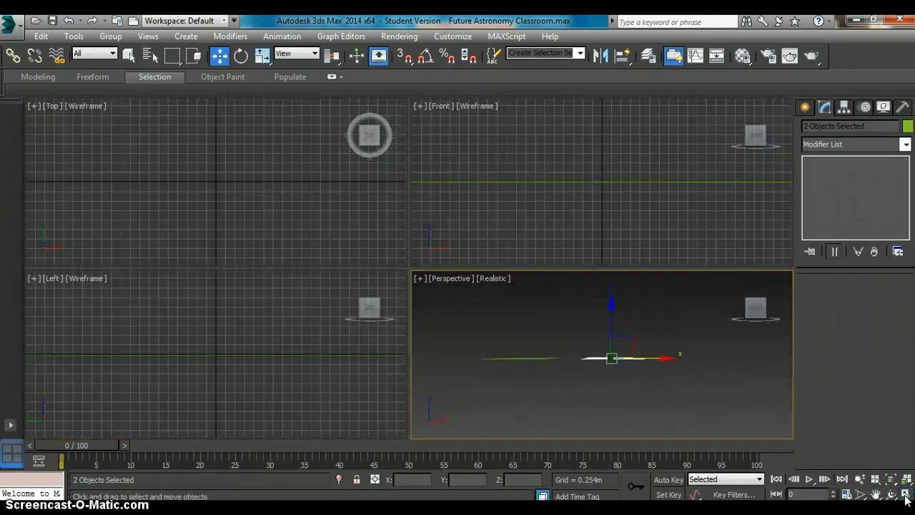
pyautogui.click(905, 496)
pyautogui.press('e')
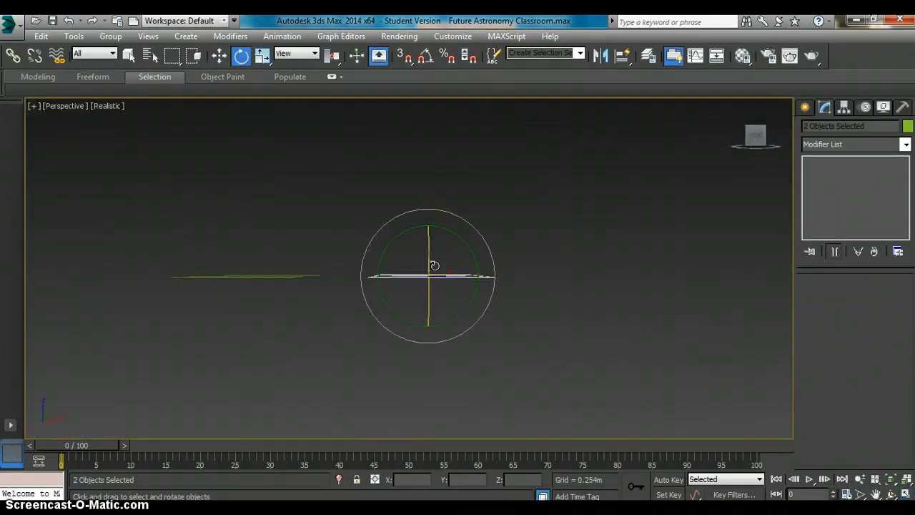
pyautogui.moveTo(469, 248)
pyautogui.mouseDown()
pyautogui.moveTo(473, 239)
pyautogui.moveTo(492, 274)
pyautogui.moveTo(470, 247)
pyautogui.moveTo(477, 276)
pyautogui.mouseUp()
pyautogui.moveTo(595, 335)
pyautogui.mouseDown(button='middle')
pyautogui.moveTo(533, 351)
pyautogui.moveTo(464, 243)
pyautogui.moveTo(481, 235)
pyautogui.moveTo(464, 260)
pyautogui.mouseUp(button='middle')
pyautogui.moveTo(450, 247); pyautogui.dragTo(455, 253)
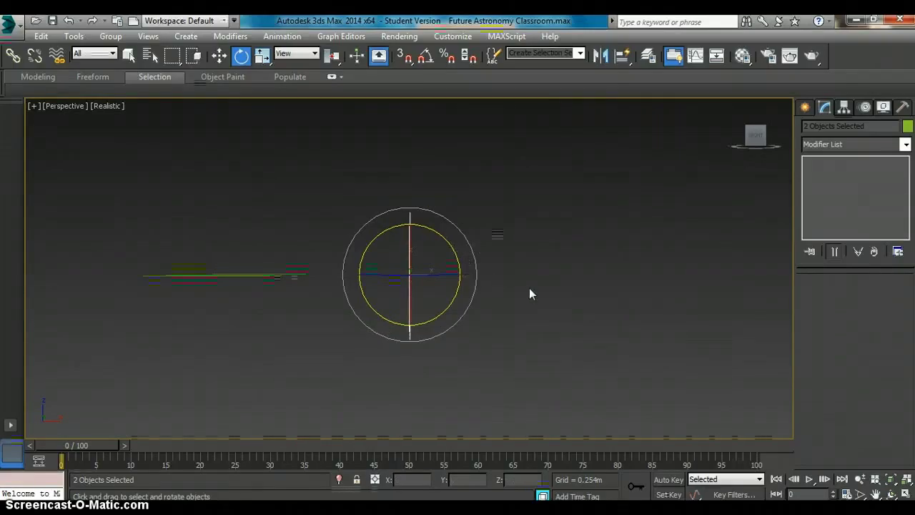
pyautogui.press('w')
pyautogui.click(754, 141)
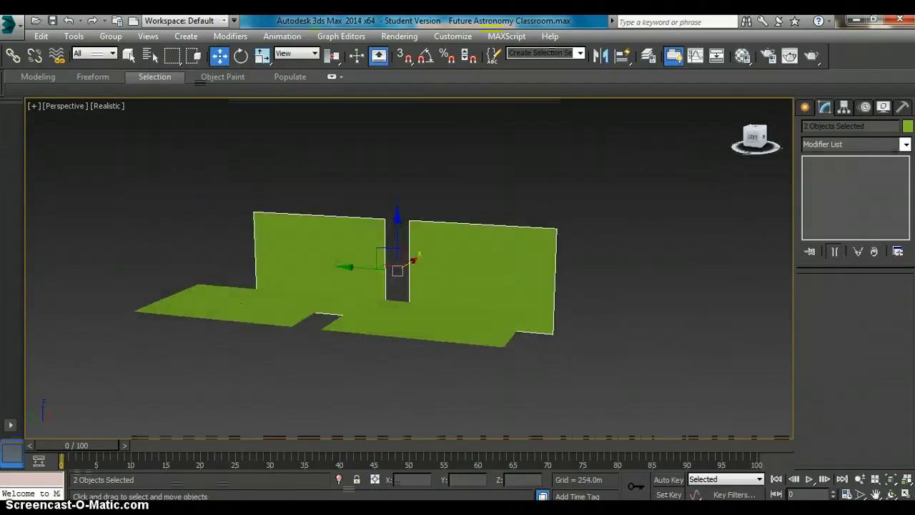
pyautogui.click(753, 141)
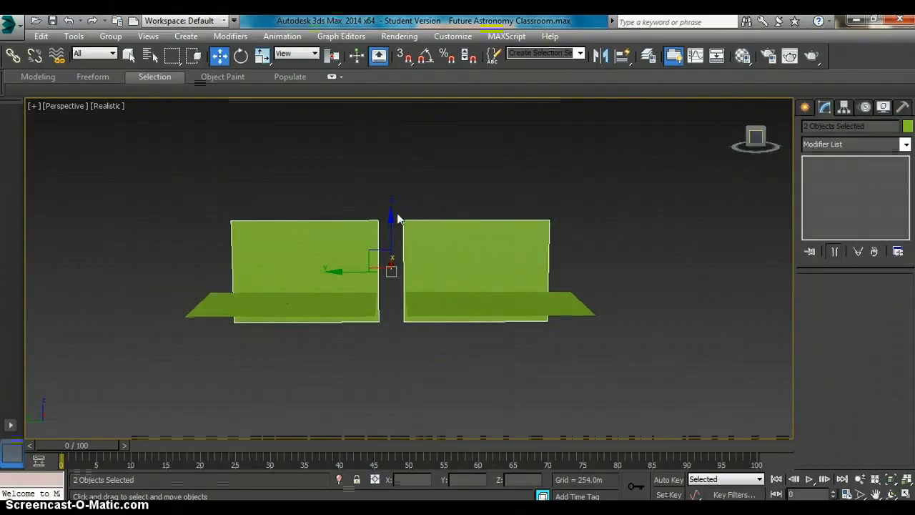
pyautogui.moveTo(390, 228)
pyautogui.mouseDown()
pyautogui.moveTo(392, 163)
pyautogui.moveTo(398, 175)
pyautogui.mouseUp()
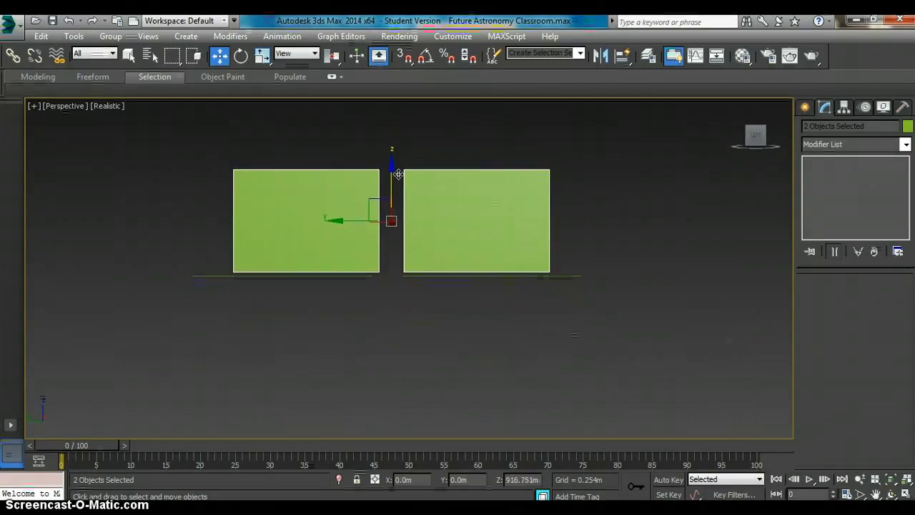
# Turn the right upright panel, Plane004, about Z to face sideways and nudge it into place
pyautogui.click(487, 224)
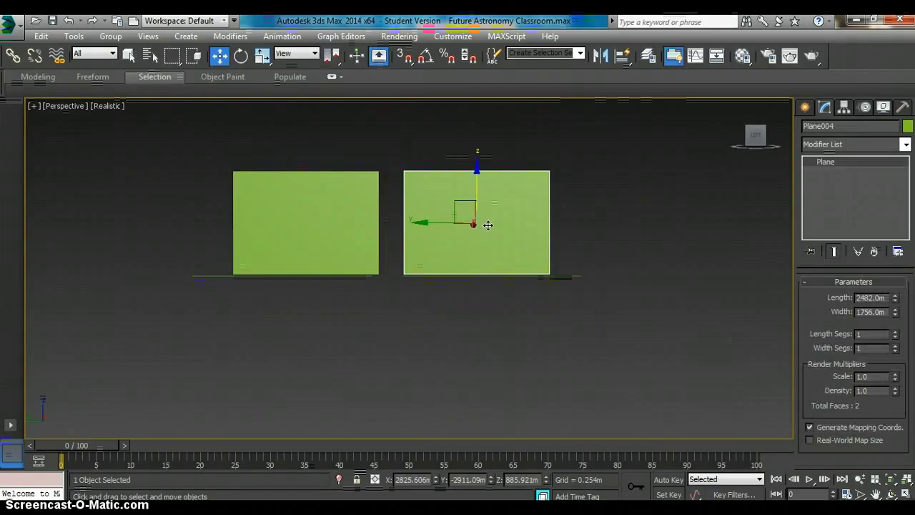
pyautogui.click(764, 136)
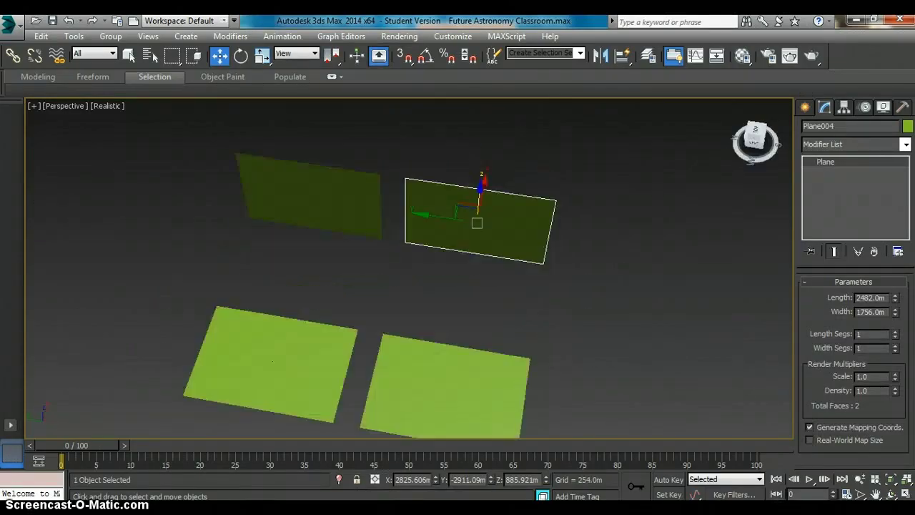
pyautogui.click(756, 136)
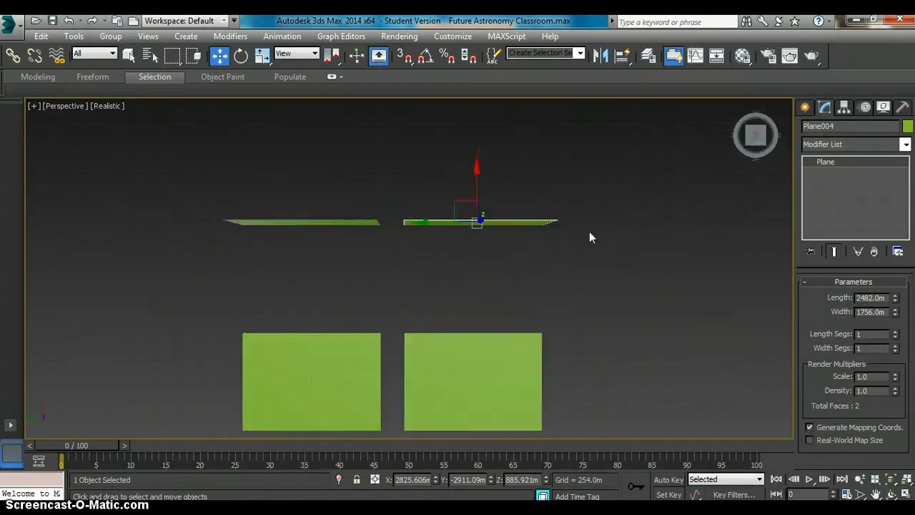
pyautogui.moveTo(589, 221); pyautogui.dragTo(576, 262, button='middle')
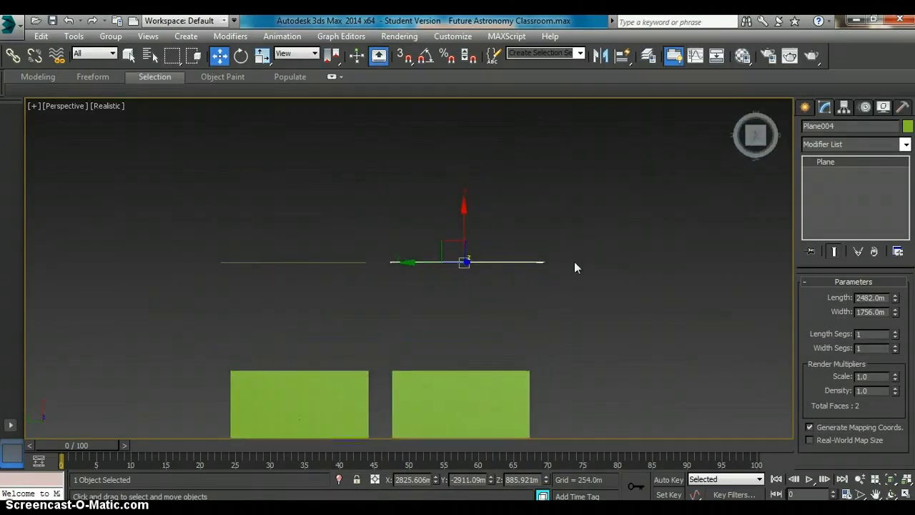
pyautogui.press('e')
pyautogui.moveTo(494, 301)
pyautogui.mouseDown()
pyautogui.moveTo(510, 286)
pyautogui.moveTo(535, 224)
pyautogui.moveTo(535, 169)
pyautogui.moveTo(541, 201)
pyautogui.mouseUp()
pyautogui.moveTo(541, 202); pyautogui.dragTo(525, 251, button='middle')
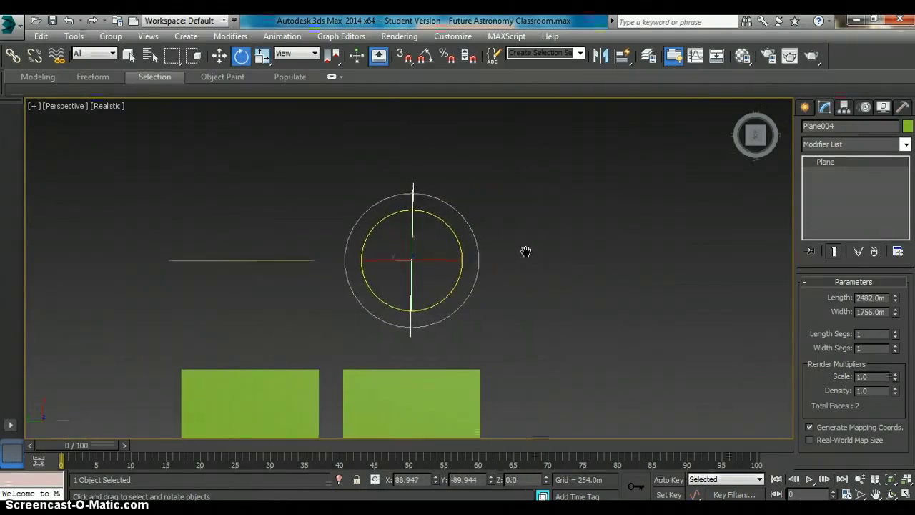
pyautogui.click(439, 299)
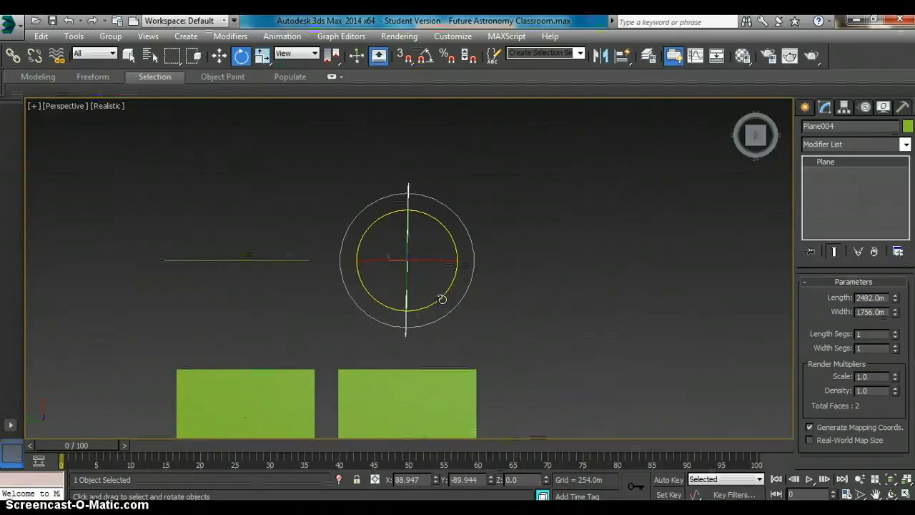
pyautogui.moveTo(433, 303); pyautogui.dragTo(438, 303)
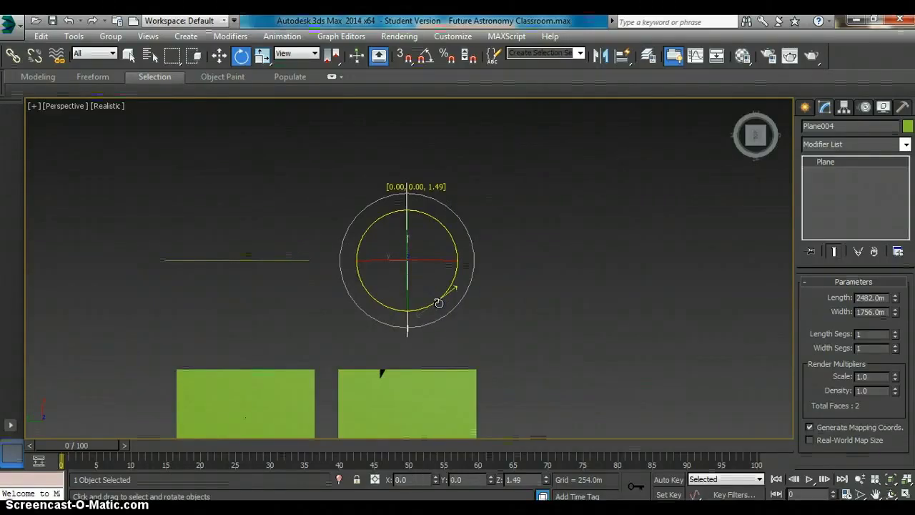
pyautogui.press('w')
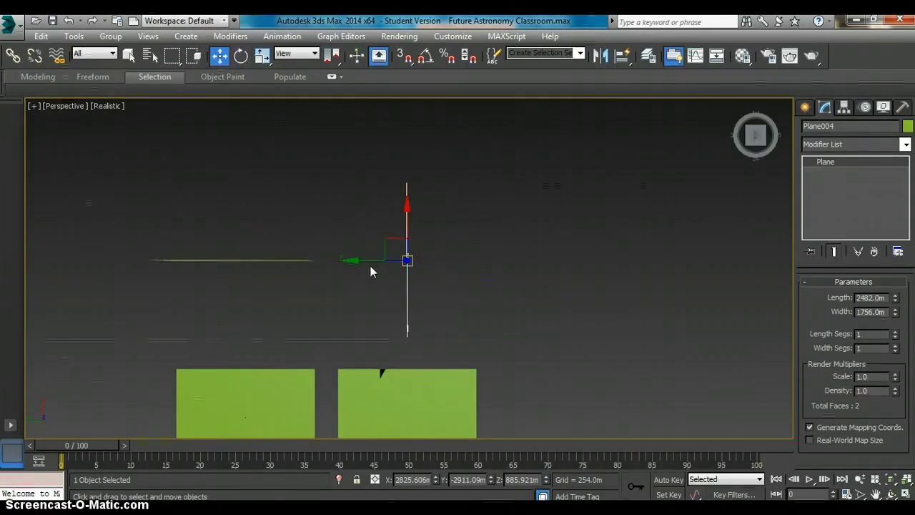
pyautogui.moveTo(364, 260)
pyautogui.mouseDown()
pyautogui.moveTo(379, 275)
pyautogui.moveTo(359, 278)
pyautogui.mouseUp()
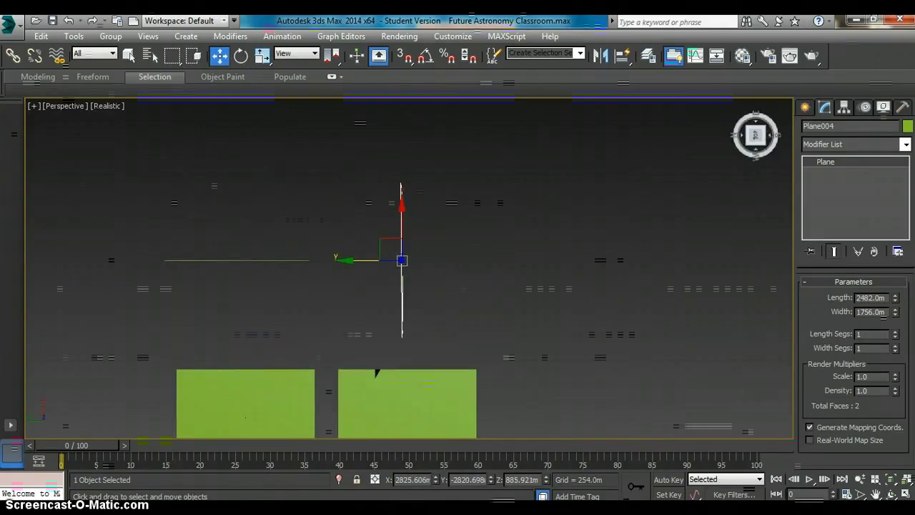
# Lift the right flat plane, Plane002, and position it directly above the other flat plane
pyautogui.moveTo(757, 137); pyautogui.dragTo(758, 147)
pyautogui.moveTo(648, 384)
pyautogui.mouseDown(button='middle')
pyautogui.moveTo(637, 278)
pyautogui.moveTo(658, 293)
pyautogui.mouseUp(button='middle')
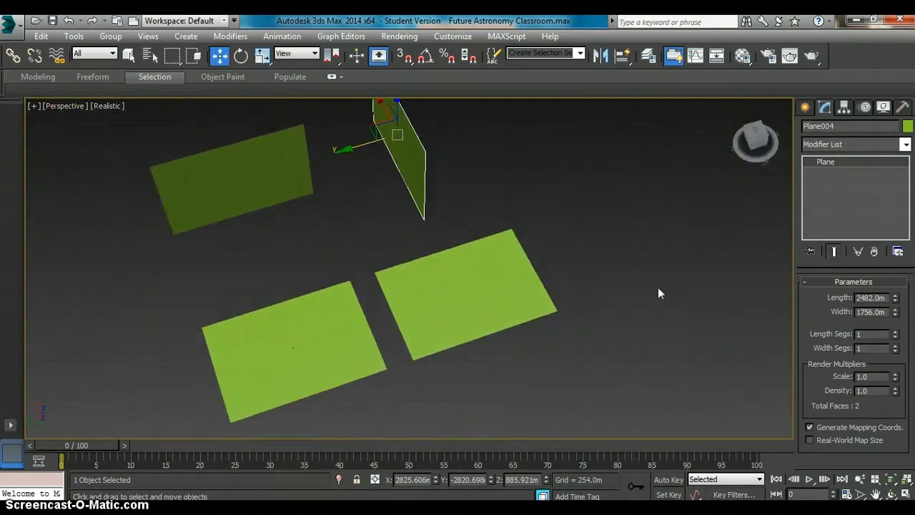
pyautogui.click(468, 321)
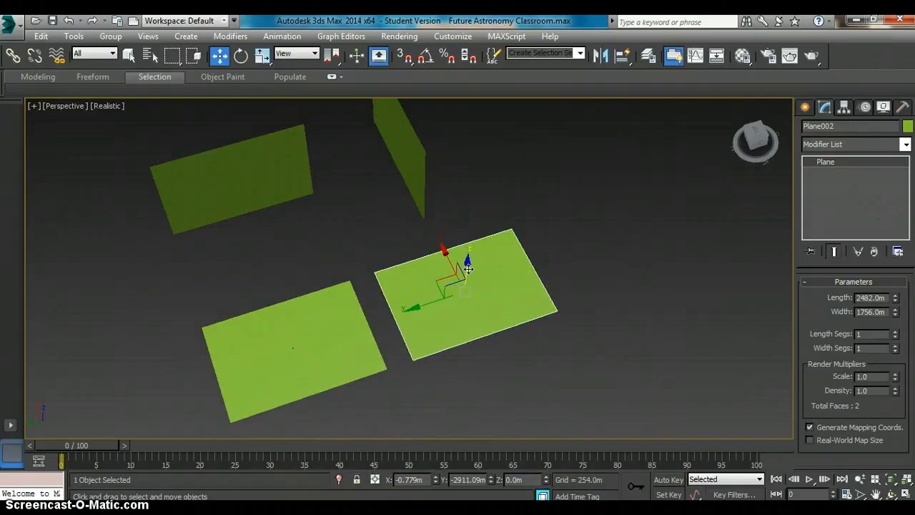
pyautogui.moveTo(472, 281); pyautogui.dragTo(473, 244)
pyautogui.moveTo(434, 271)
pyautogui.mouseDown()
pyautogui.moveTo(251, 325)
pyautogui.moveTo(265, 312)
pyautogui.mouseUp()
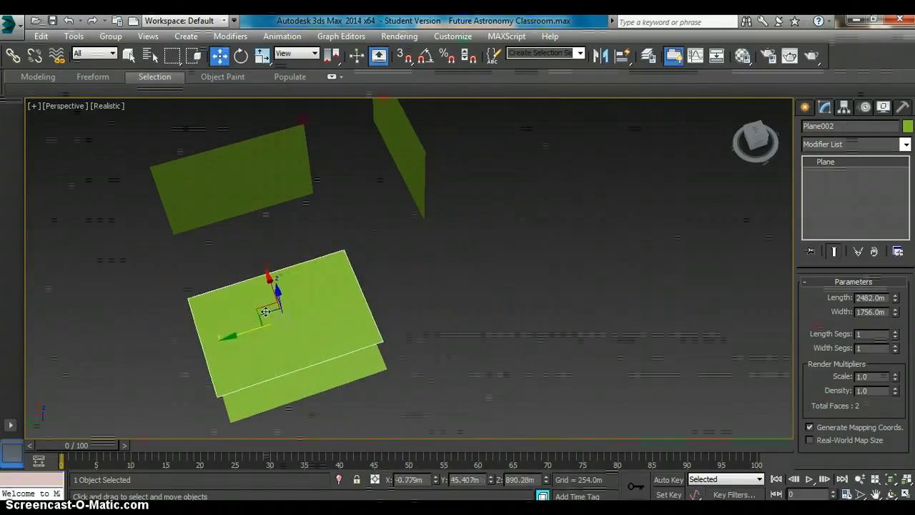
pyautogui.click(750, 140)
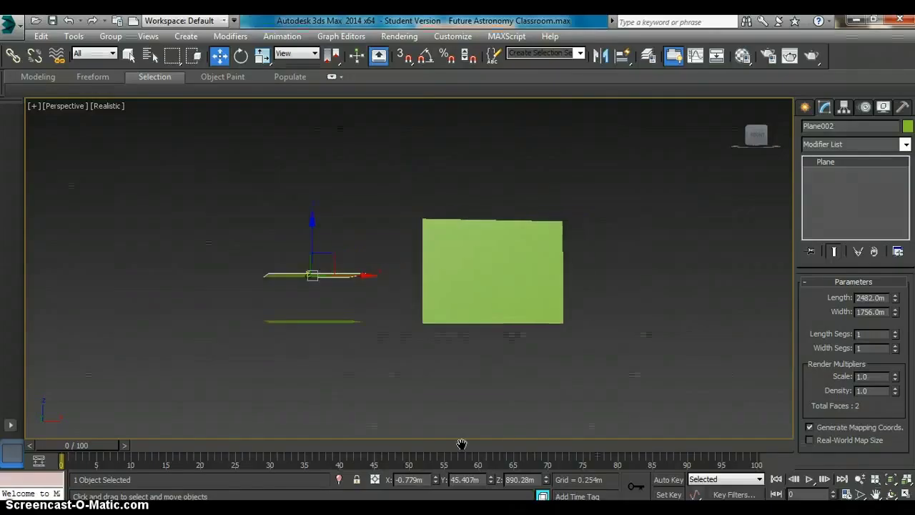
pyautogui.click(459, 320)
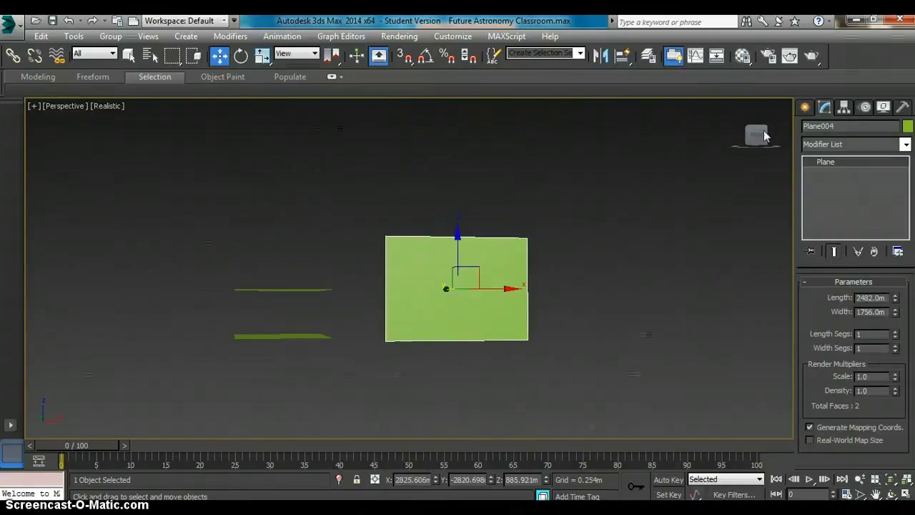
pyautogui.moveTo(759, 135); pyautogui.dragTo(653, 190)
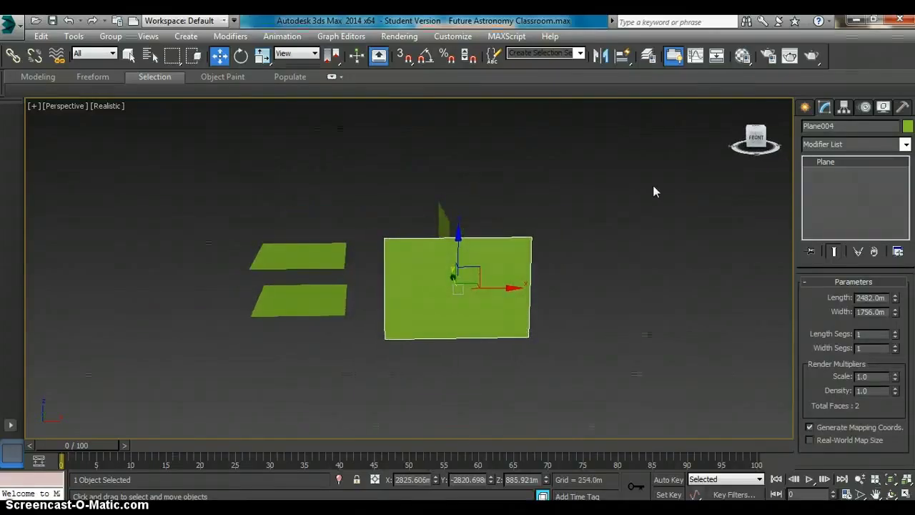
# Make the first material in the Material Editor two-sided
pyautogui.press('m')
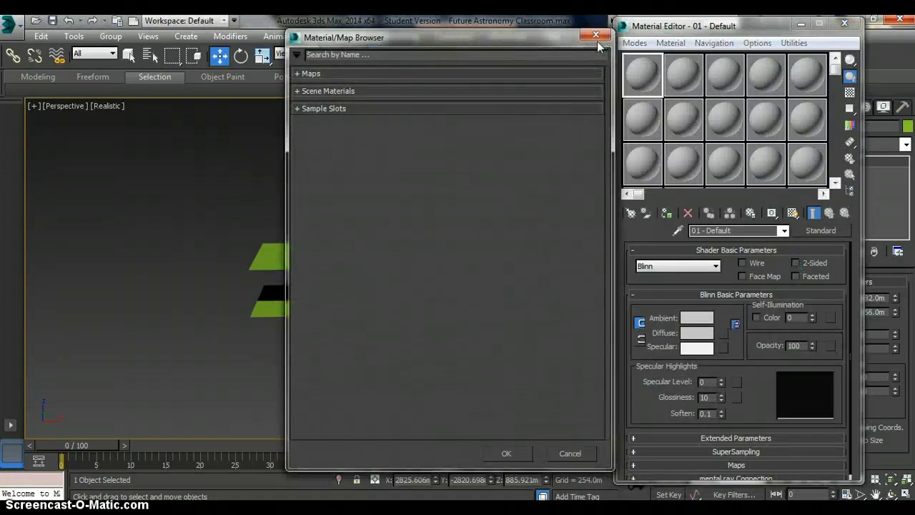
pyautogui.click(595, 35)
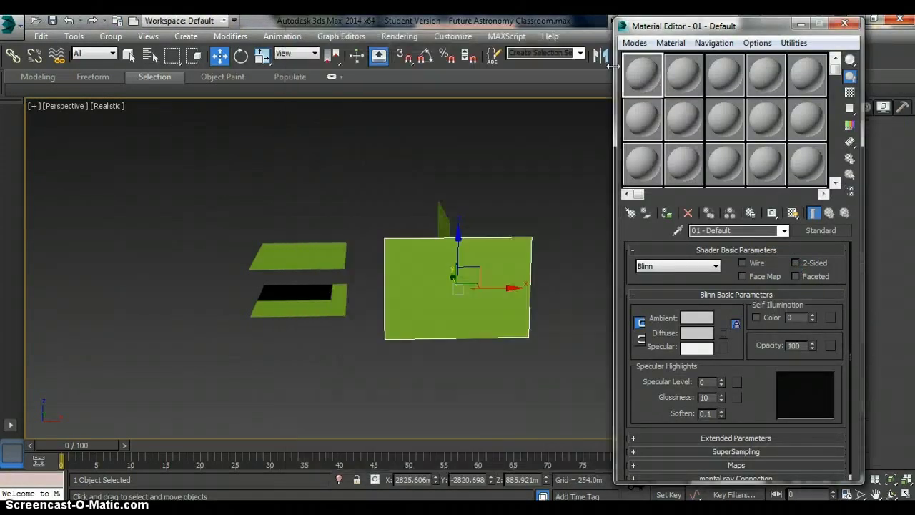
pyautogui.click(795, 263)
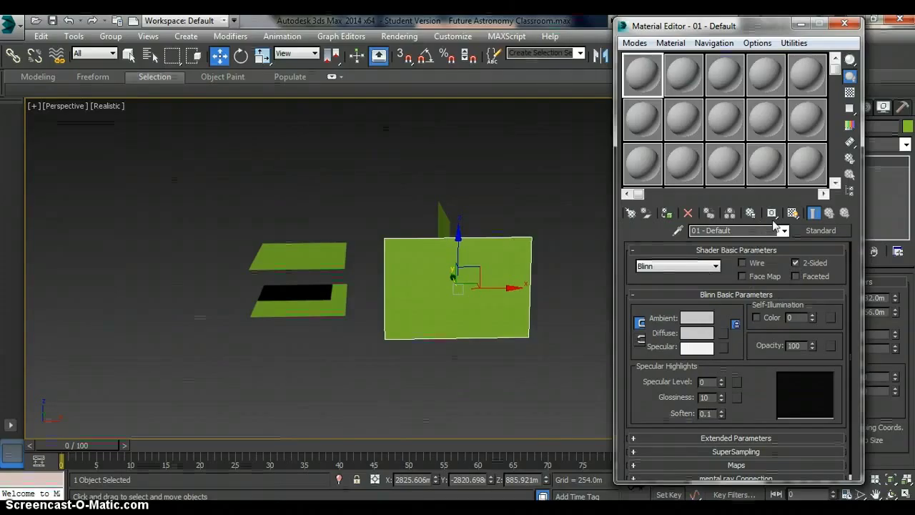
# Set the diffuse map to a Bitmap using Quest A - Future Classroom FRONT.png from Desktop > Quest C - Classroom
pyautogui.click(723, 333)
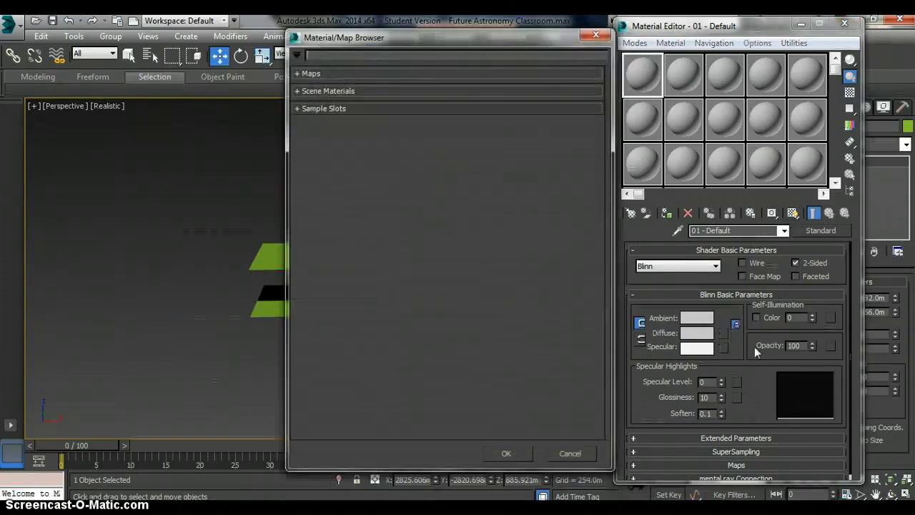
pyautogui.click(299, 73)
pyautogui.click(343, 400)
pyautogui.doubleClick(344, 400)
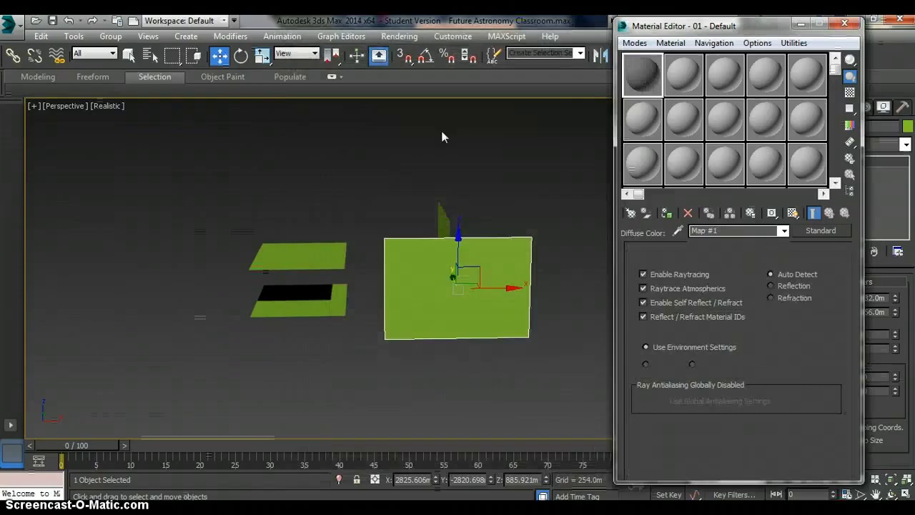
pyautogui.click(822, 231)
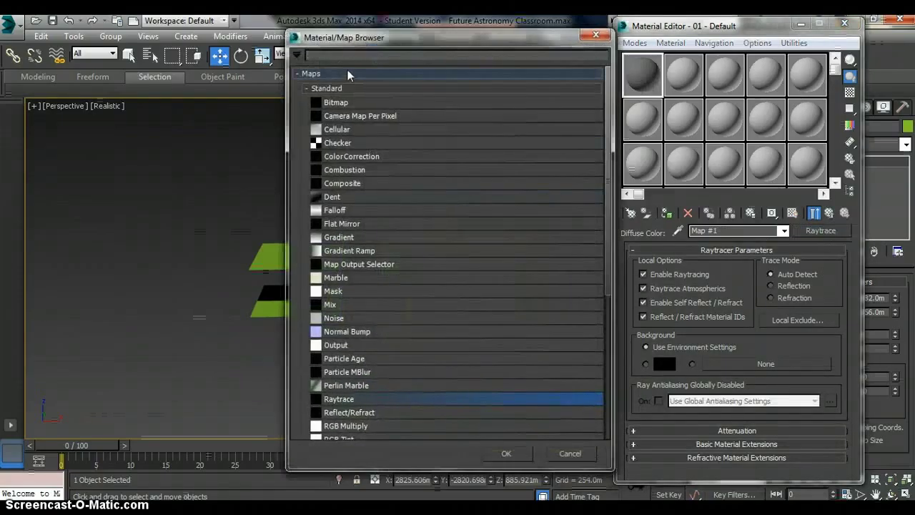
pyautogui.doubleClick(338, 104)
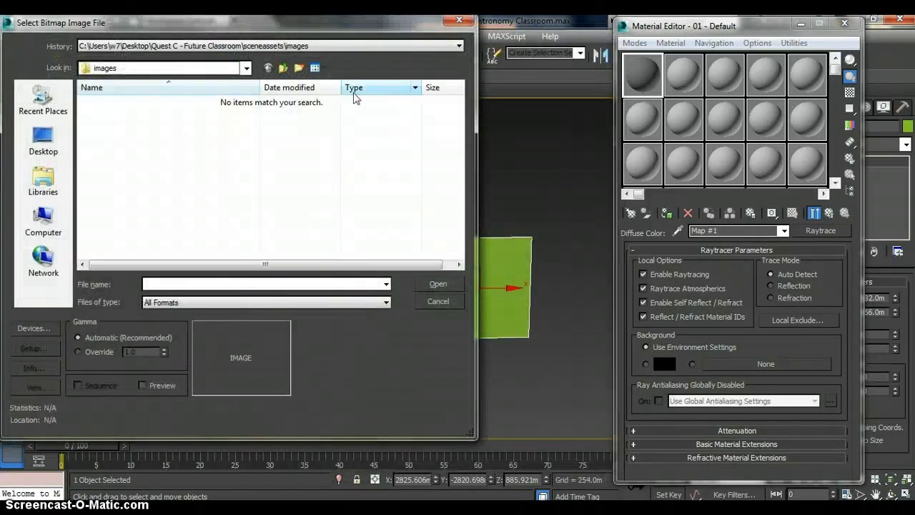
pyautogui.click(43, 140)
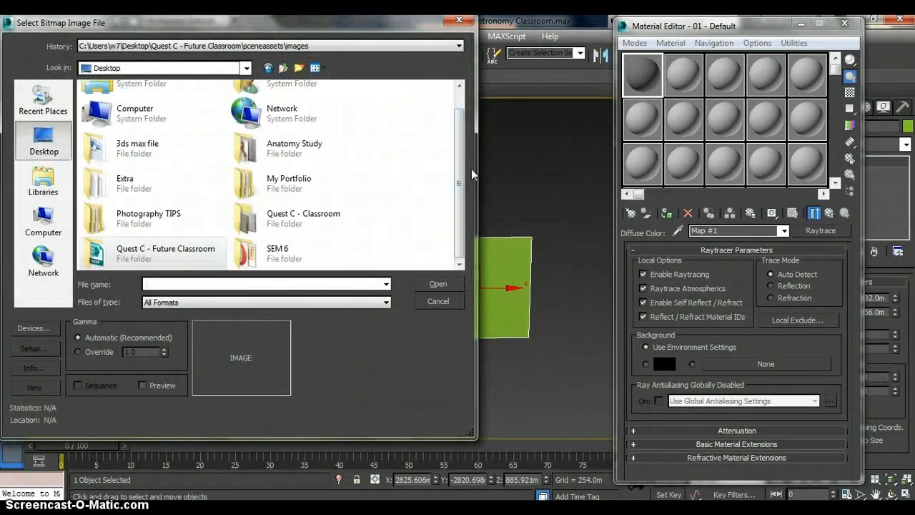
pyautogui.doubleClick(273, 227)
pyautogui.scroll(-3, 428, 173)
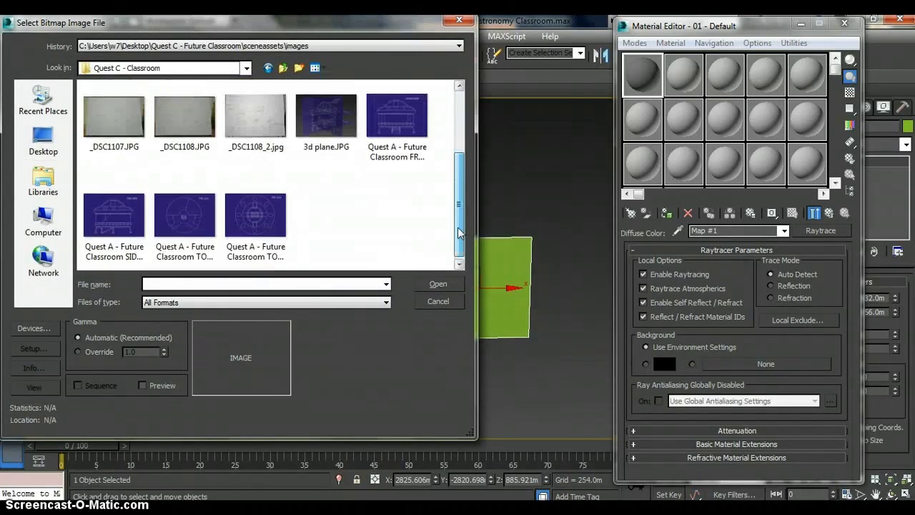
pyautogui.click(389, 153)
pyautogui.scroll(1, 404, 206)
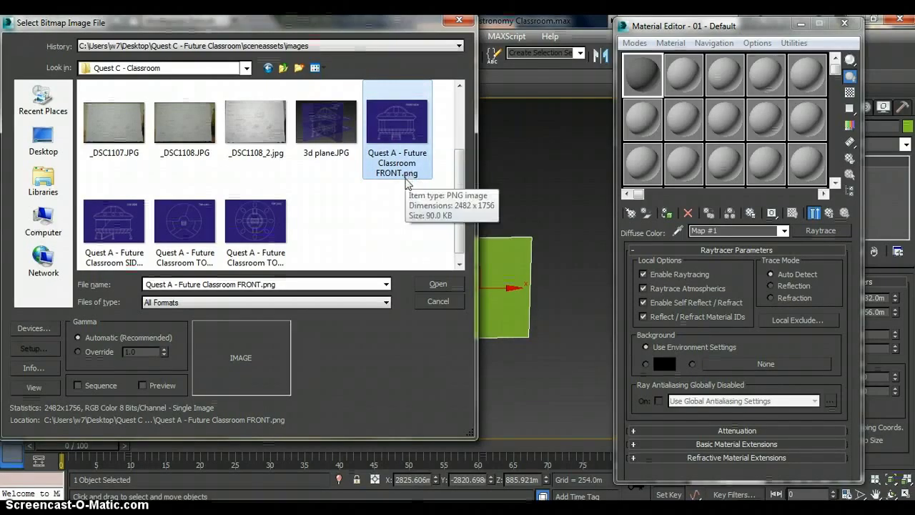
pyautogui.click(450, 286)
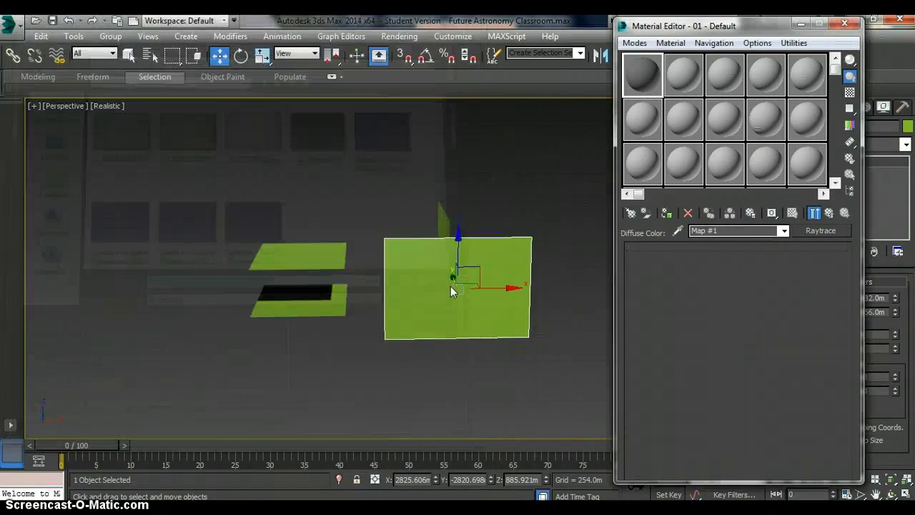
# Show the FRONT material shaded in the viewport and apply it to the upright plane Plane004
pyautogui.doubleClick(643, 77)
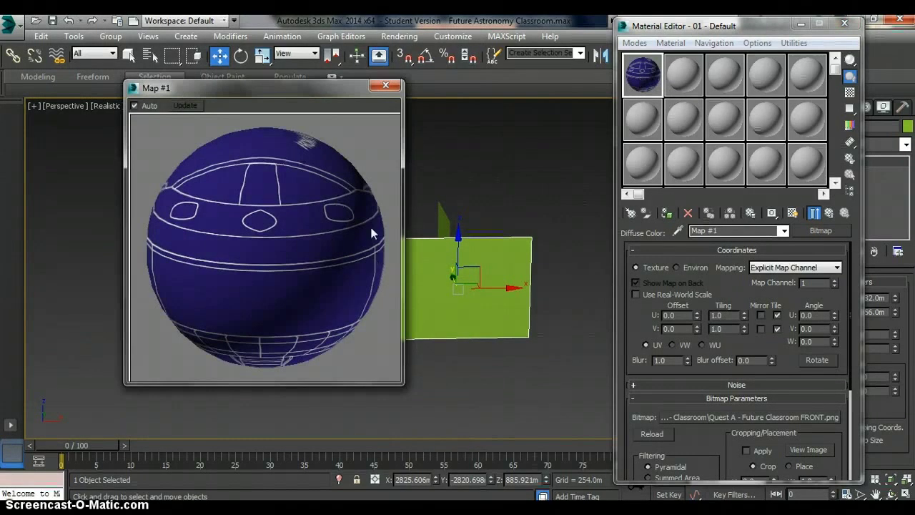
pyautogui.click(385, 86)
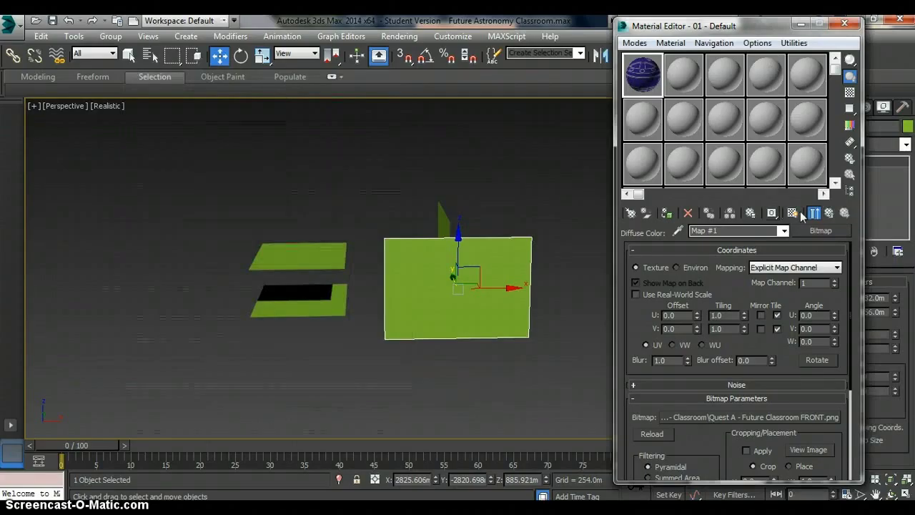
pyautogui.click(795, 214)
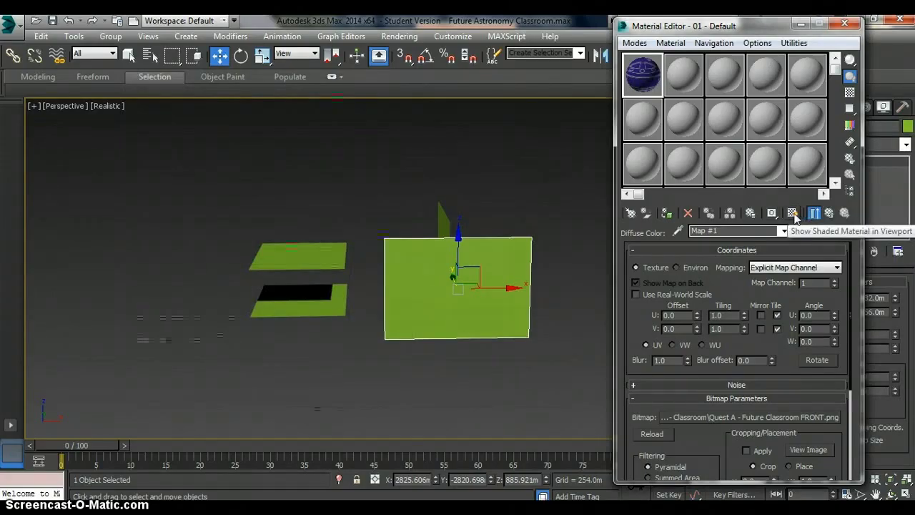
pyautogui.moveTo(643, 81); pyautogui.dragTo(458, 288)
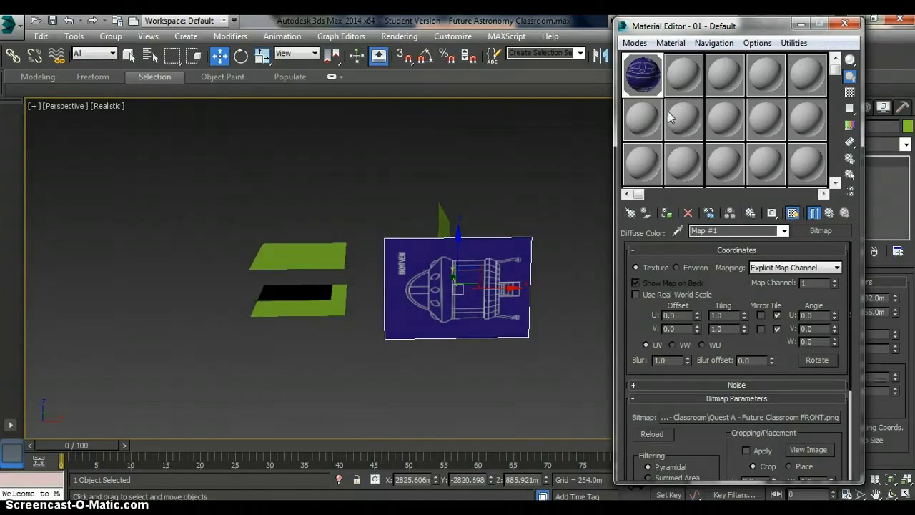
pyautogui.click(801, 27)
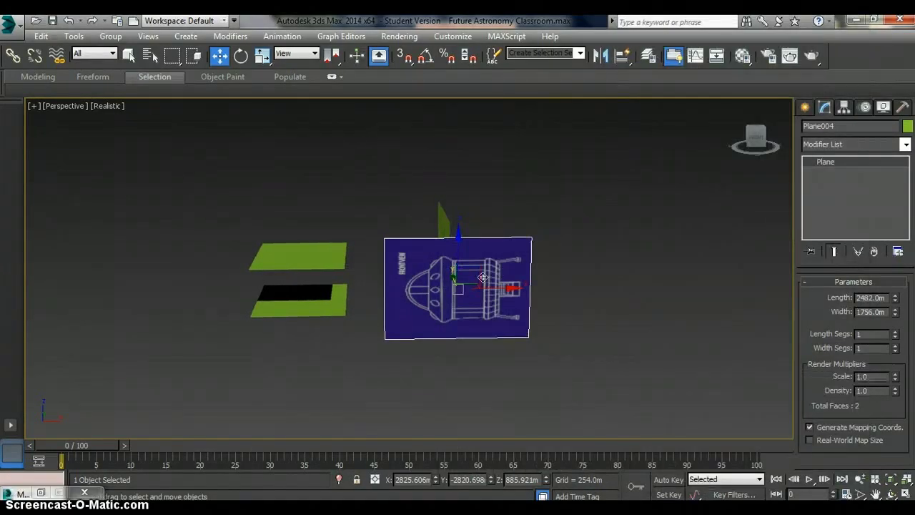
# Resize Plane004 to length 1756 and width 2482
pyautogui.moveTo(755, 140); pyautogui.dragTo(755, 135)
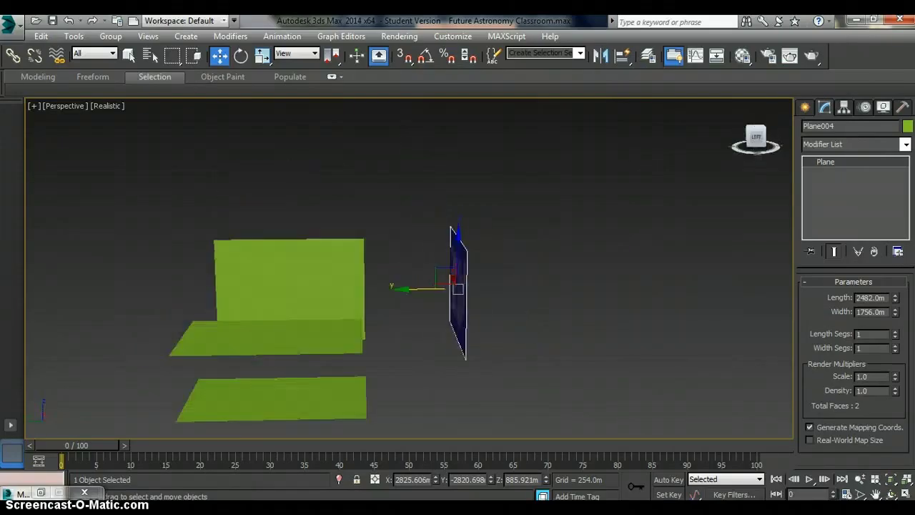
pyautogui.keyDown('alt'); pyautogui.moveTo(457, 286); pyautogui.dragTo(501, 272, button='middle'); pyautogui.keyUp('alt')
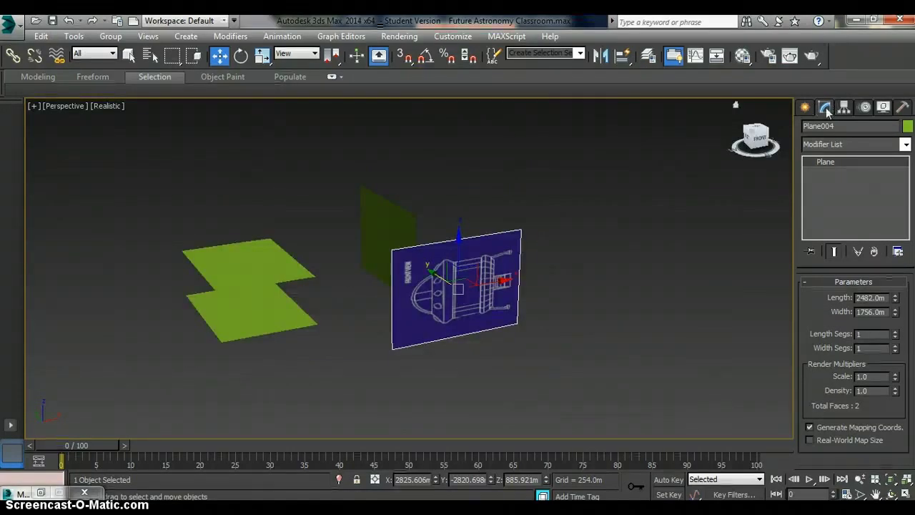
pyautogui.doubleClick(871, 297)
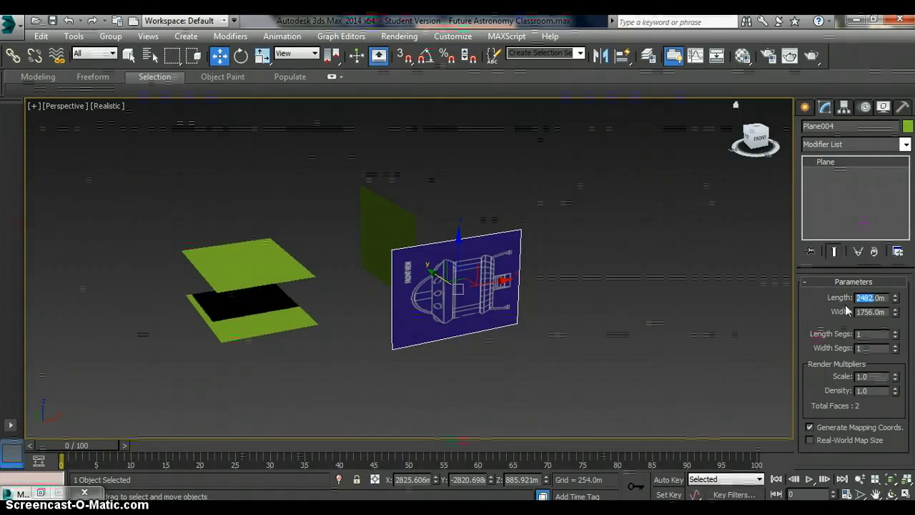
pyautogui.write('175')
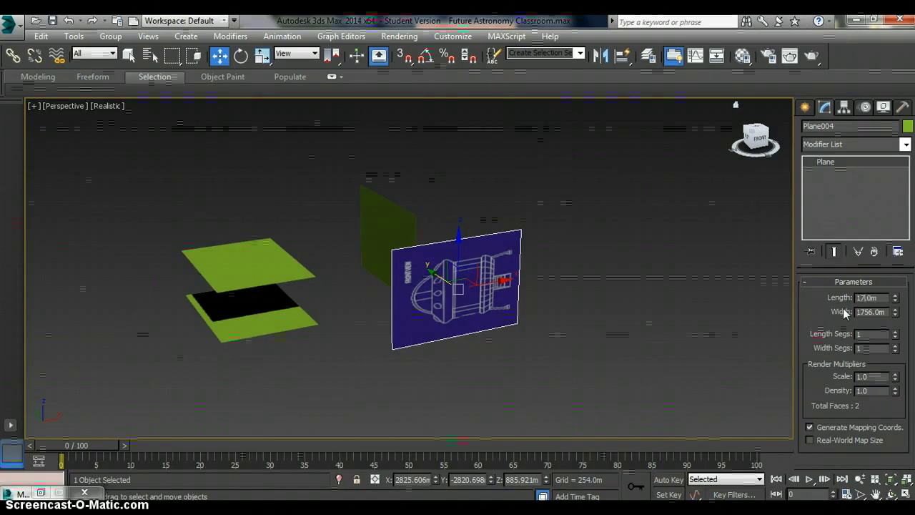
pyautogui.write('6')
pyautogui.press('Return')
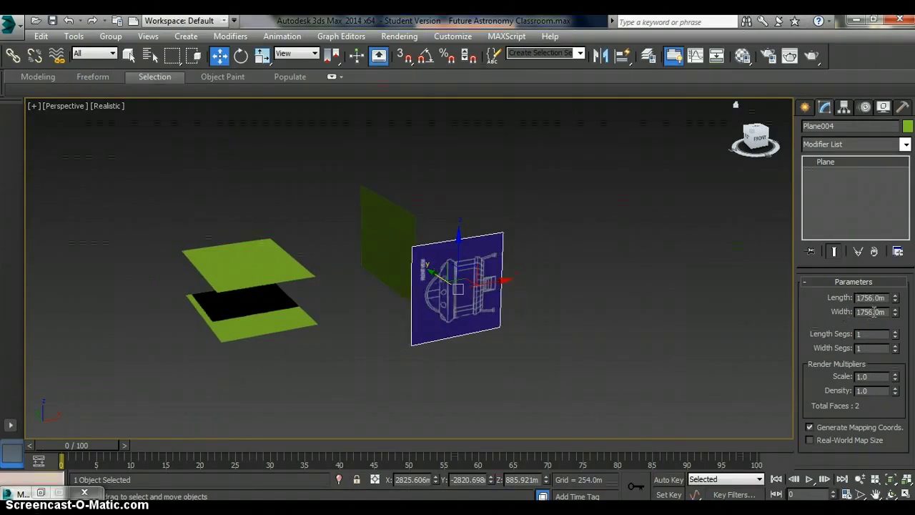
pyautogui.doubleClick(872, 316)
pyautogui.write('2482')
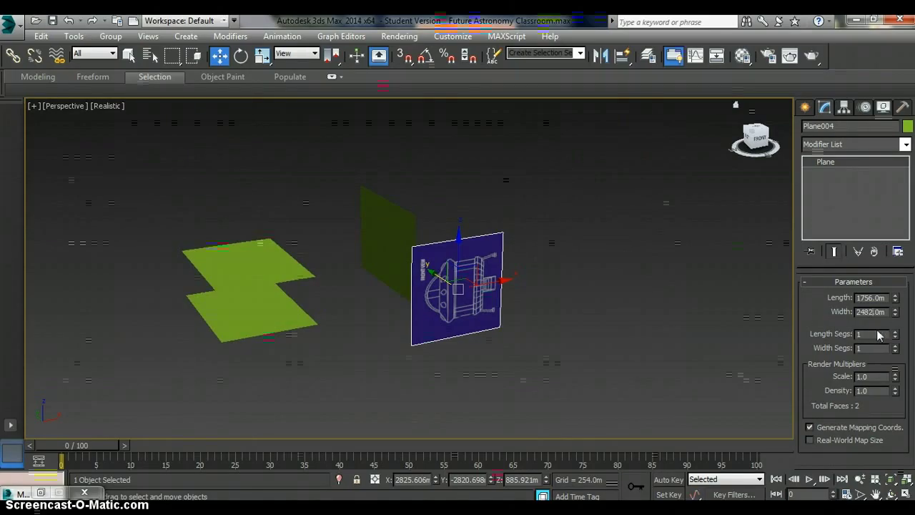
pyautogui.press('Return')
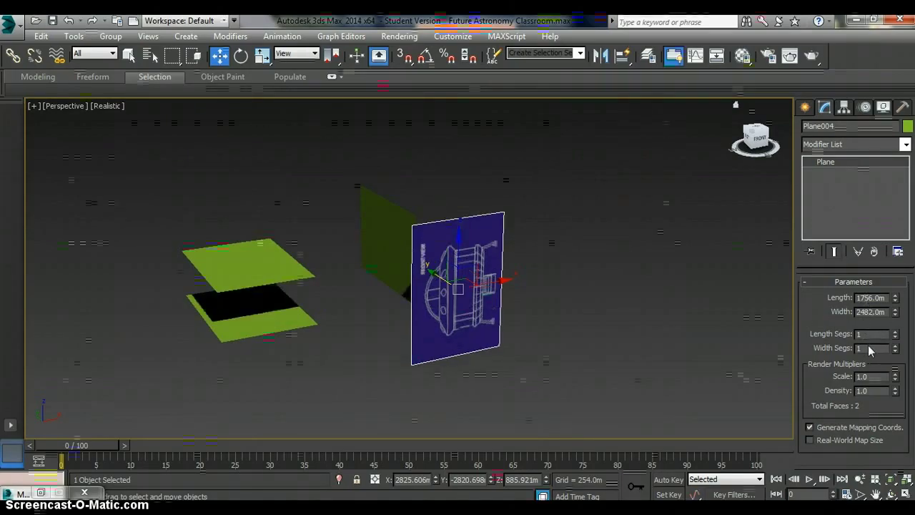
# Delete the two green planes and the thin vertical plane
pyautogui.moveTo(752, 140); pyautogui.dragTo(760, 142)
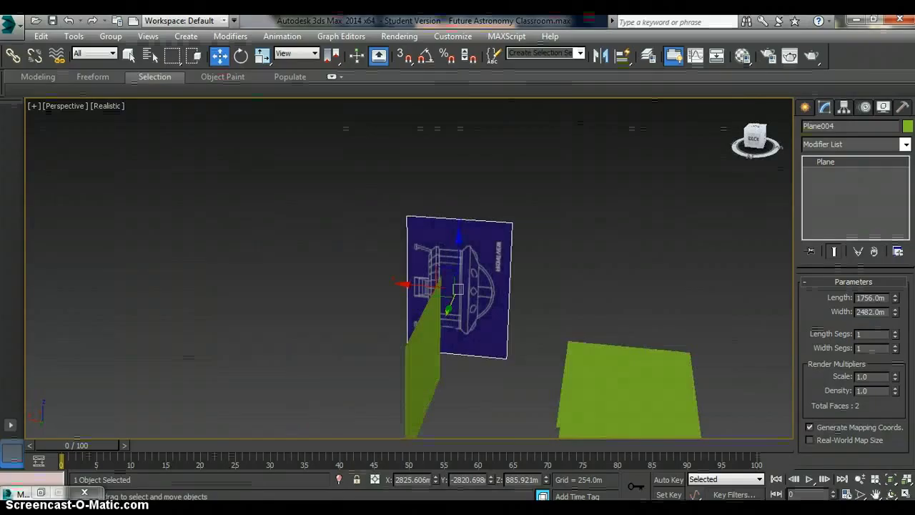
pyautogui.keyDown('alt'); pyautogui.moveTo(588, 299); pyautogui.dragTo(276, 321, button='middle'); pyautogui.keyUp('alt')
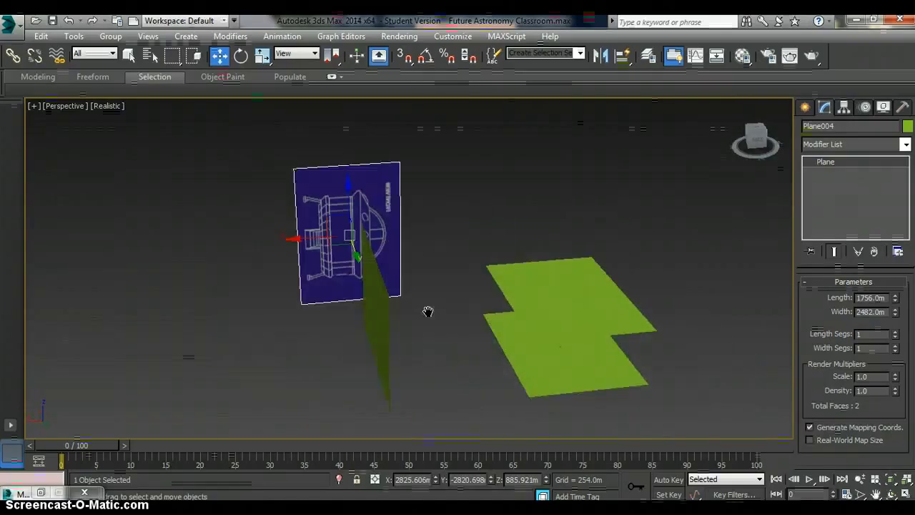
pyautogui.click(265, 348)
pyautogui.moveTo(628, 435); pyautogui.dragTo(343, 386)
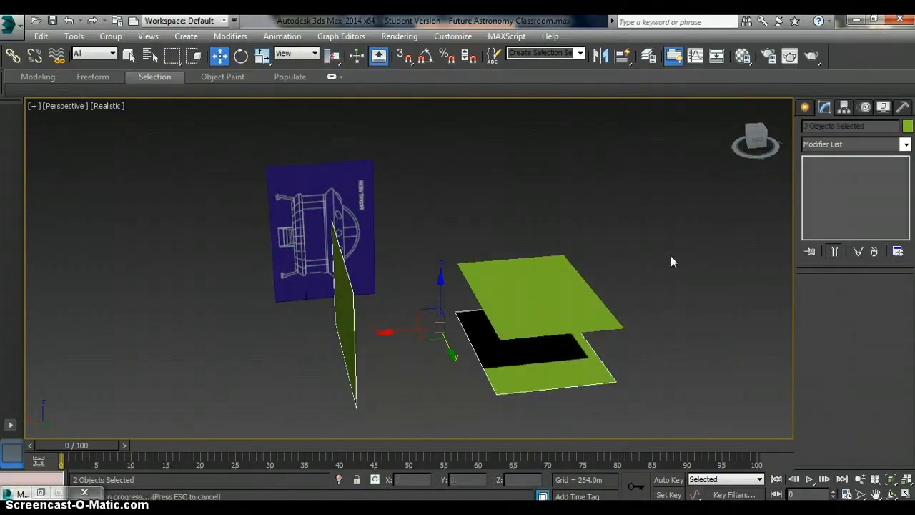
pyautogui.keyDown('ctrl'); pyautogui.click(535, 316); pyautogui.keyUp('ctrl')
pyautogui.press('Delete')
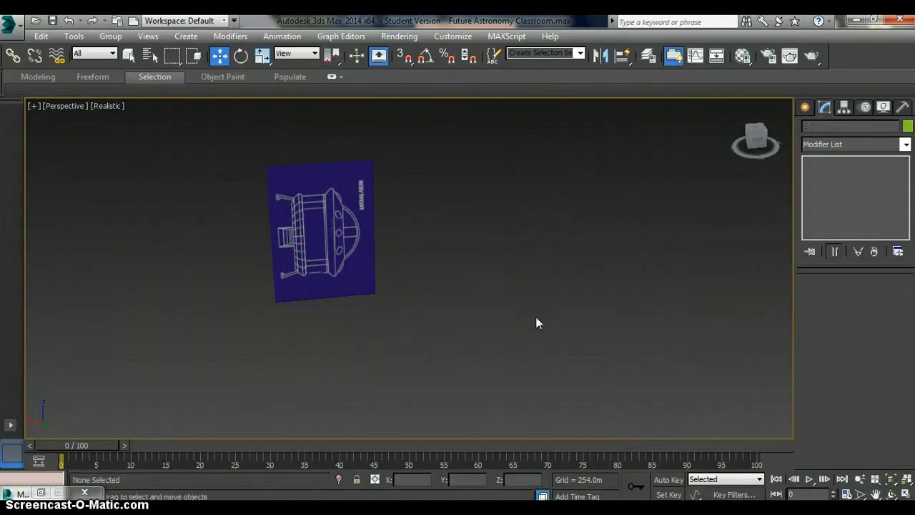
# Select Plane004 and centre it face-on in the view
pyautogui.moveTo(757, 143); pyautogui.dragTo(743, 154)
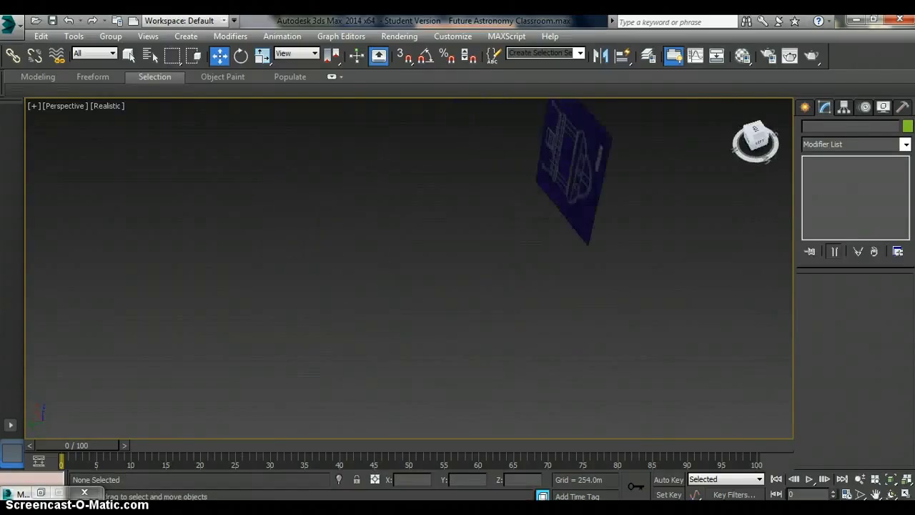
pyautogui.click(573, 187)
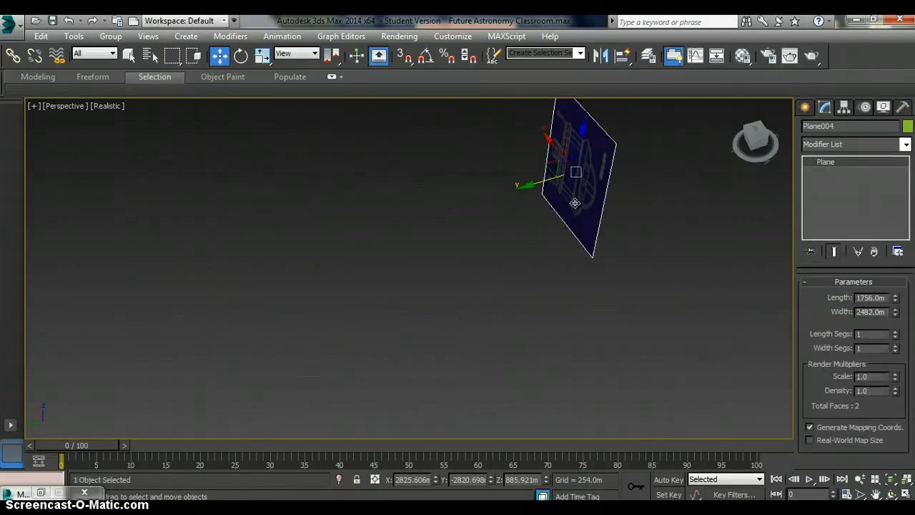
pyautogui.click(749, 143)
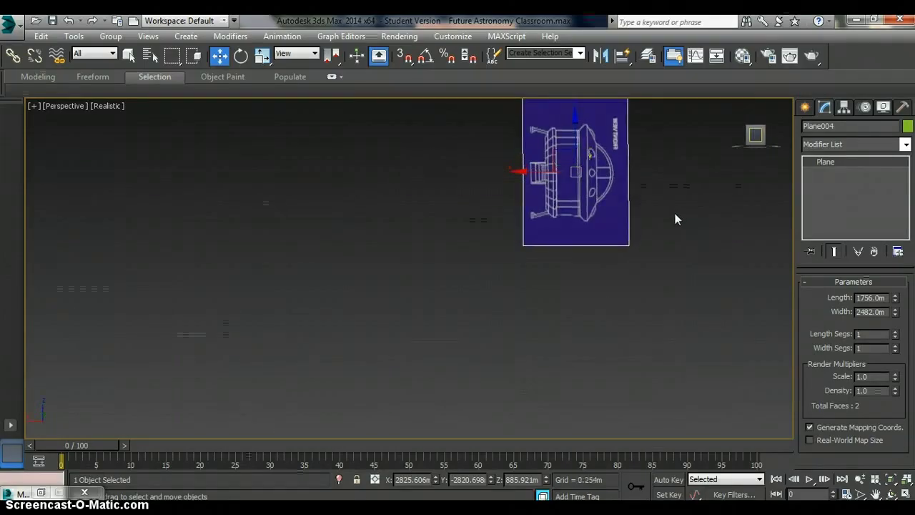
pyautogui.moveTo(675, 218)
pyautogui.mouseDown(button='middle')
pyautogui.moveTo(489, 343)
pyautogui.moveTo(481, 334)
pyautogui.mouseUp(button='middle')
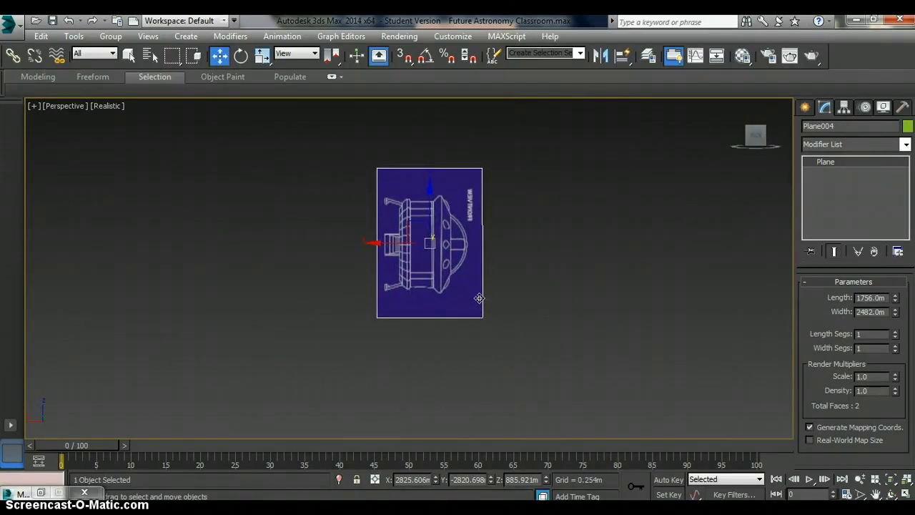
# Rotate Plane004 about 90° on X so the FRONT blueprint stands upright
pyautogui.press('e')
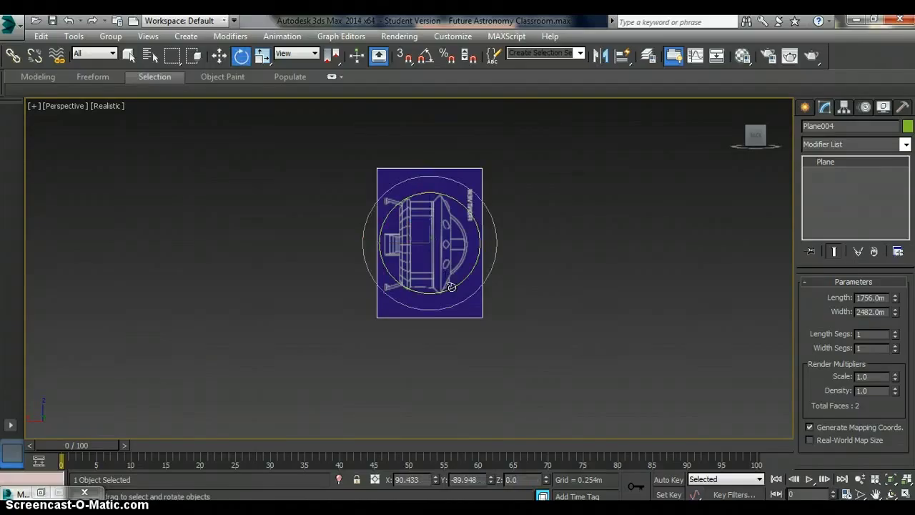
pyautogui.moveTo(458, 284)
pyautogui.mouseDown()
pyautogui.moveTo(509, 246)
pyautogui.moveTo(529, 198)
pyautogui.mouseUp()
pyautogui.press('w')
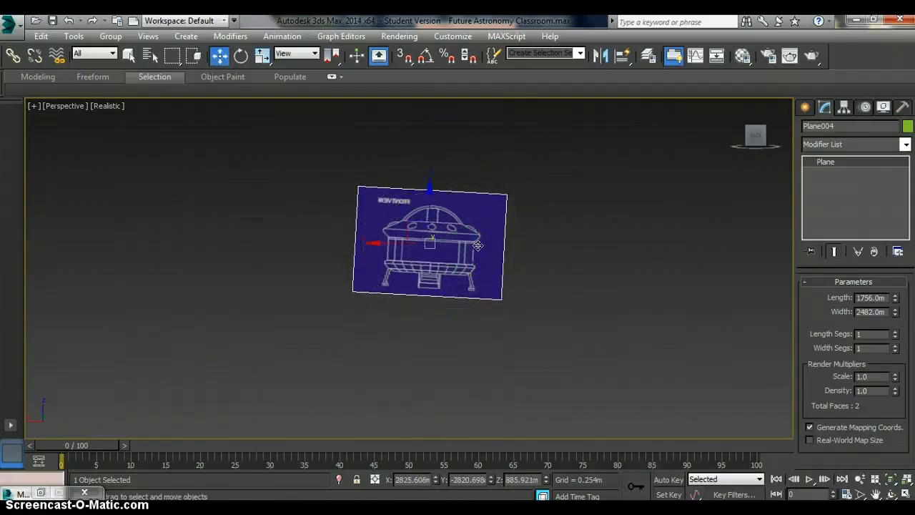
pyautogui.press('e')
pyautogui.moveTo(449, 284); pyautogui.dragTo(465, 299)
# Reframe the perspective view to show the plane face-on and centred
pyautogui.click(759, 141)
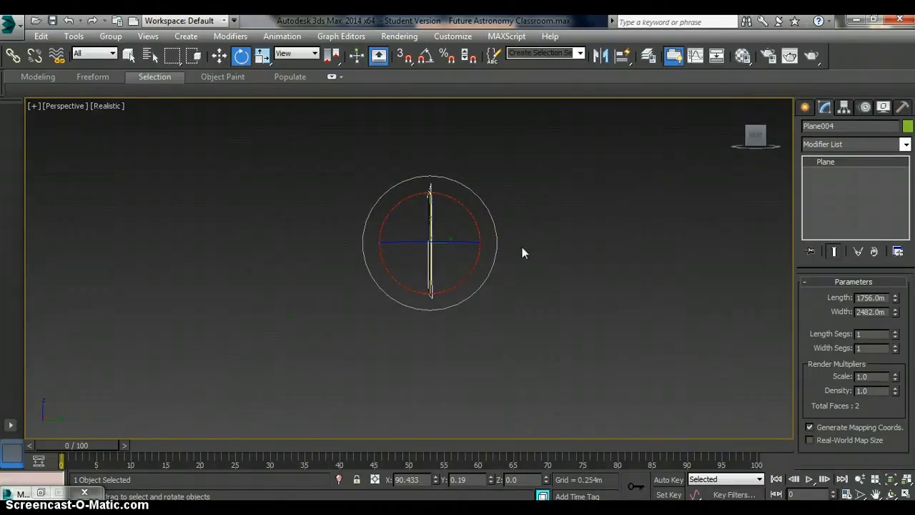
pyautogui.moveTo(520, 253); pyautogui.dragTo(507, 262, button='middle')
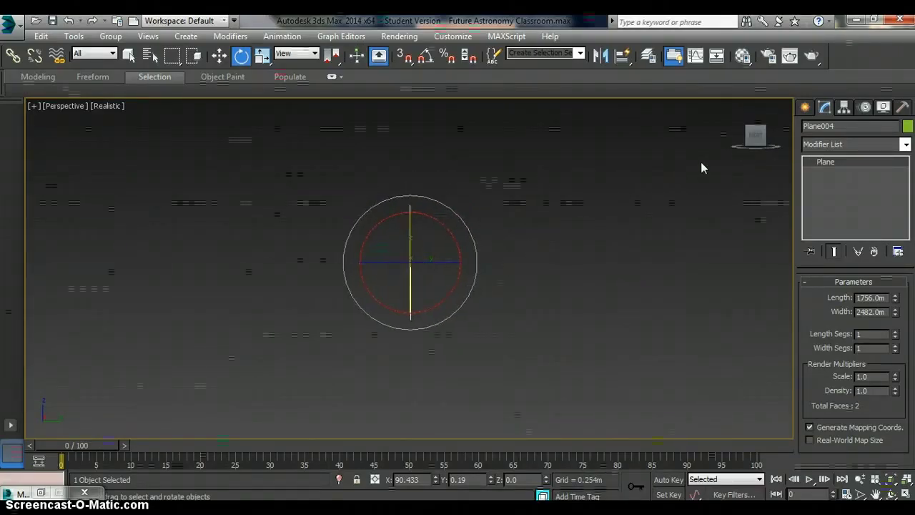
pyautogui.click(756, 137)
pyautogui.moveTo(699, 198)
pyautogui.mouseDown(button='middle')
pyautogui.moveTo(509, 152)
pyautogui.moveTo(592, 279)
pyautogui.moveTo(562, 251)
pyautogui.moveTo(448, 302)
pyautogui.moveTo(651, 334)
pyautogui.mouseUp(button='middle')
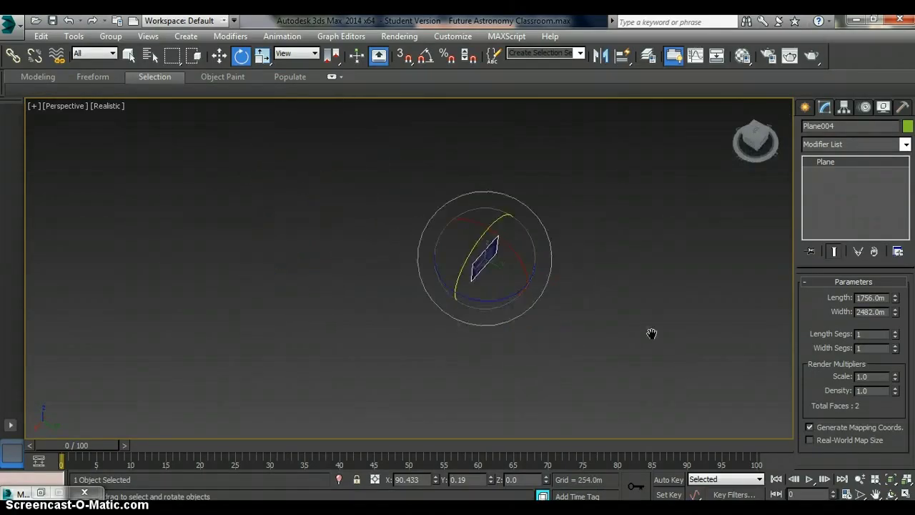
pyautogui.scroll(1, 622, 317)
pyautogui.scroll(2, 607, 307)
pyautogui.scroll(3, 607, 306)
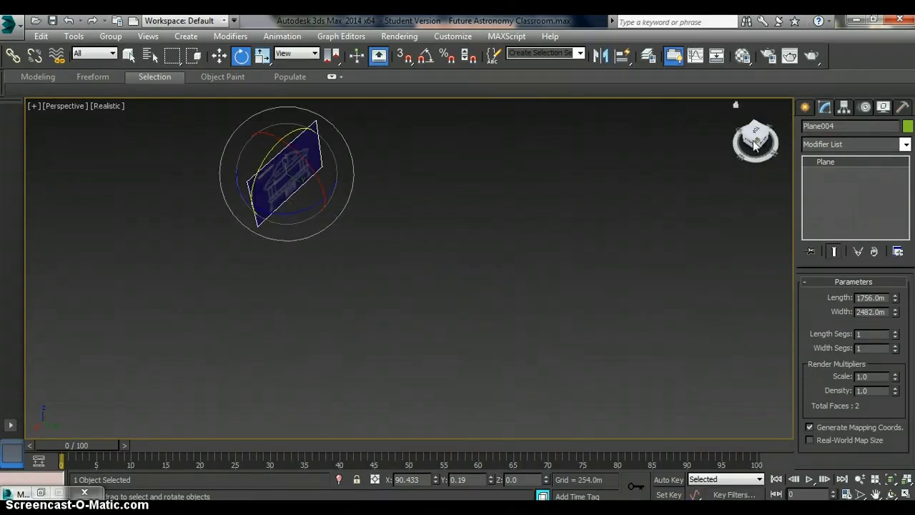
pyautogui.click(755, 141)
pyautogui.moveTo(415, 219); pyautogui.dragTo(530, 291, button='middle')
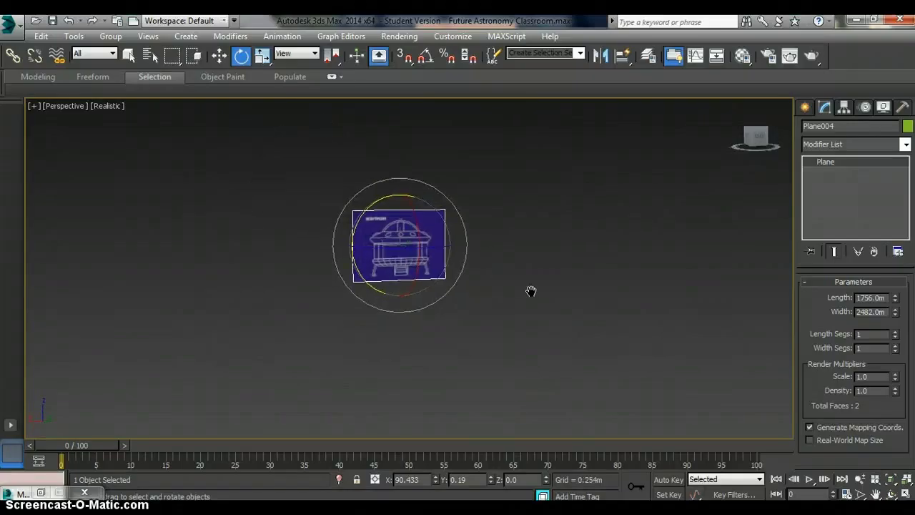
# Clone the blueprint plane and slide the copy along X beside the original
pyautogui.press('w')
pyautogui.rightClick(416, 258)
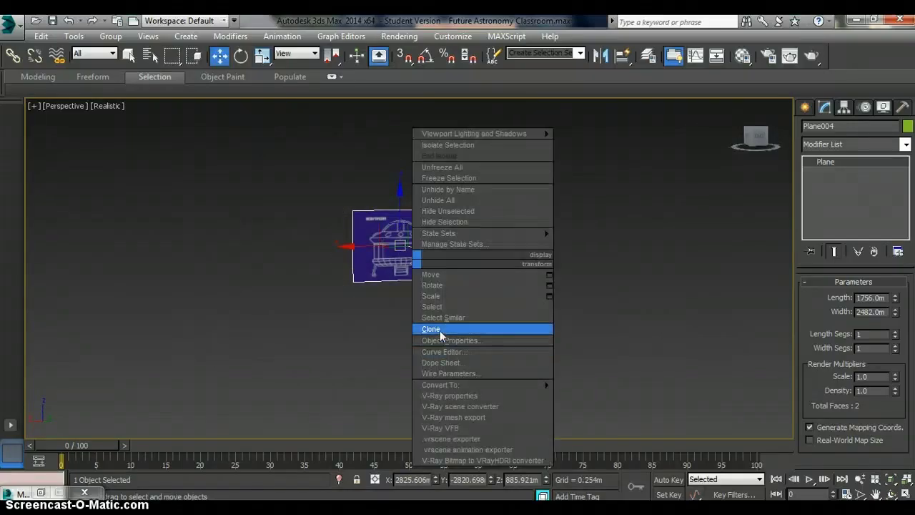
pyautogui.click(432, 328)
pyautogui.click(419, 314)
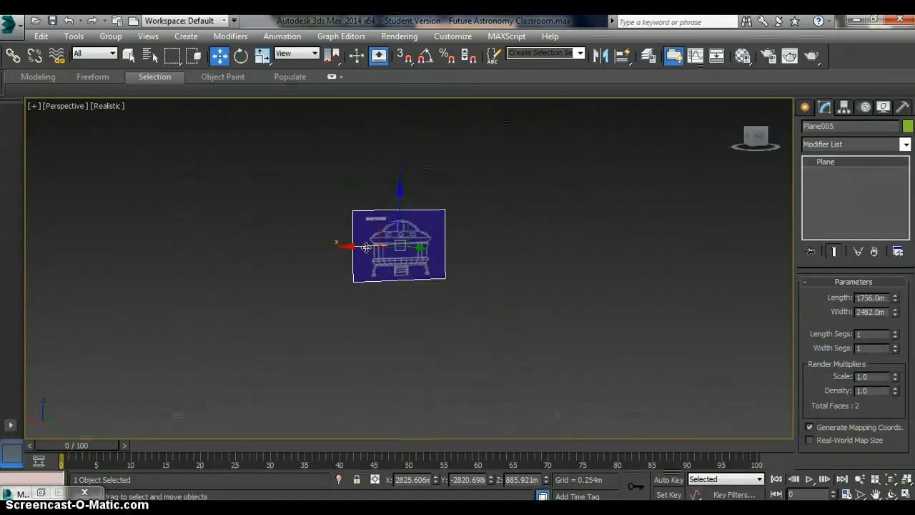
pyautogui.moveTo(365, 247); pyautogui.dragTo(458, 235)
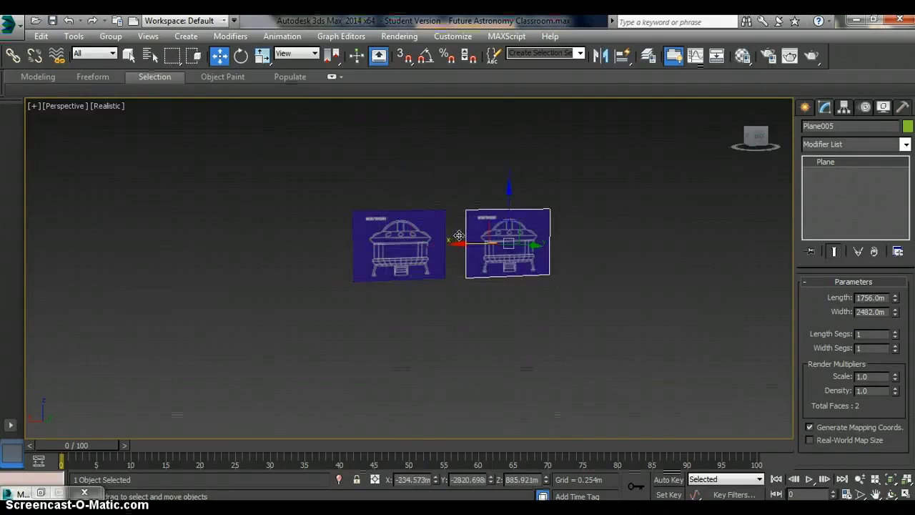
# Select both upright planes and clone them
pyautogui.keyDown('ctrl'); pyautogui.click(405, 266); pyautogui.keyUp('ctrl')
pyautogui.rightClick(533, 343)
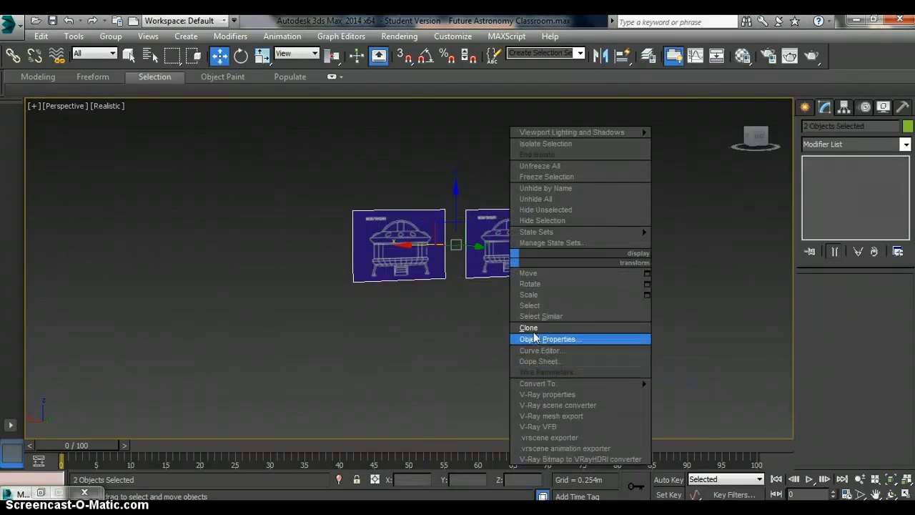
pyautogui.click(533, 327)
pyautogui.click(433, 317)
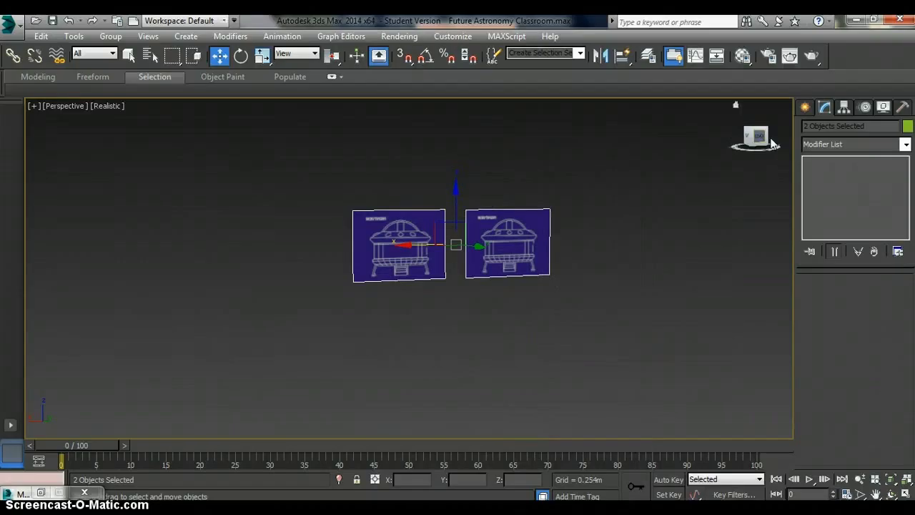
# Rotate the two copies flat on X and lower them beneath the upright planes
pyautogui.moveTo(759, 139)
pyautogui.mouseDown()
pyautogui.moveTo(498, 229)
pyautogui.moveTo(586, 262)
pyautogui.mouseUp()
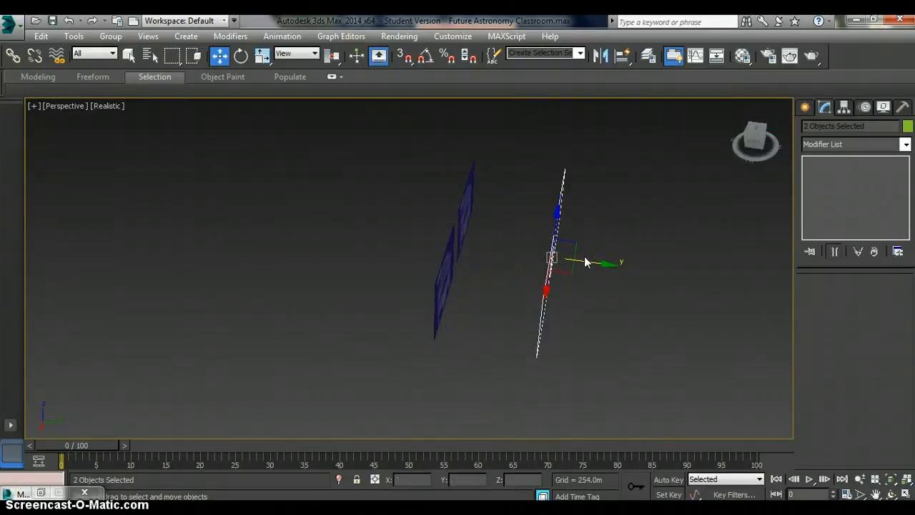
pyautogui.press('e')
pyautogui.moveTo(750, 140); pyautogui.dragTo(562, 234)
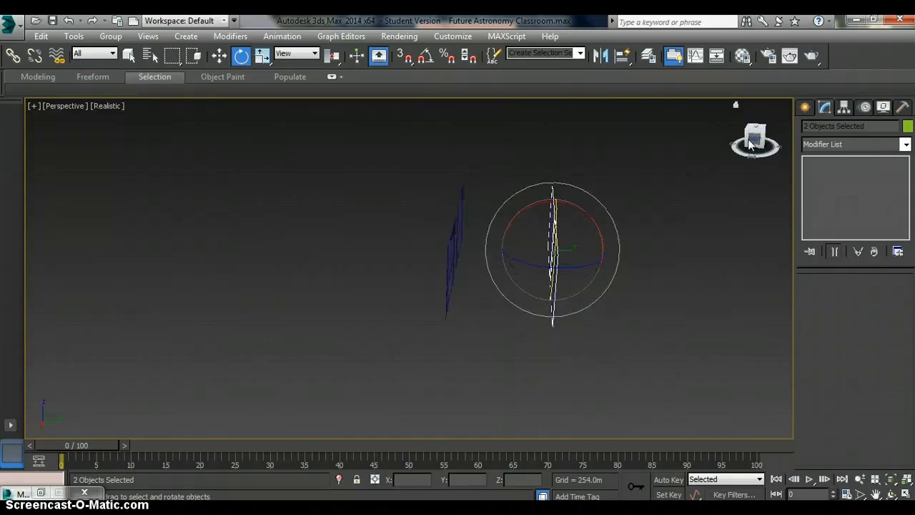
pyautogui.moveTo(561, 235); pyautogui.dragTo(504, 246, button='middle')
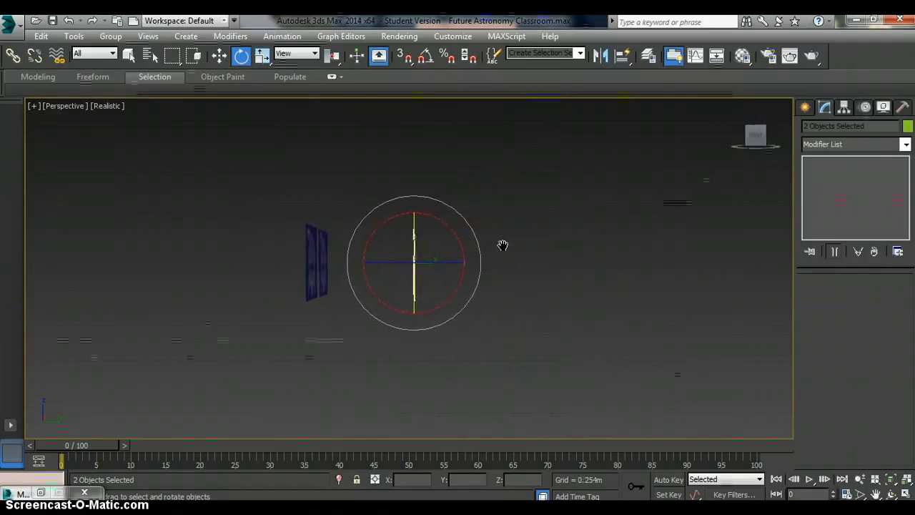
pyautogui.moveTo(460, 260); pyautogui.dragTo(427, 205)
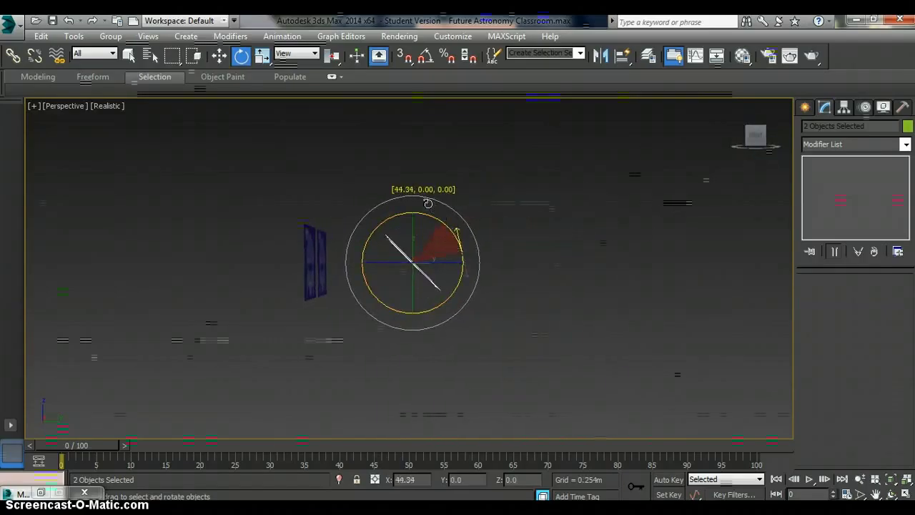
pyautogui.moveTo(448, 292); pyautogui.dragTo(478, 260)
pyautogui.press('w')
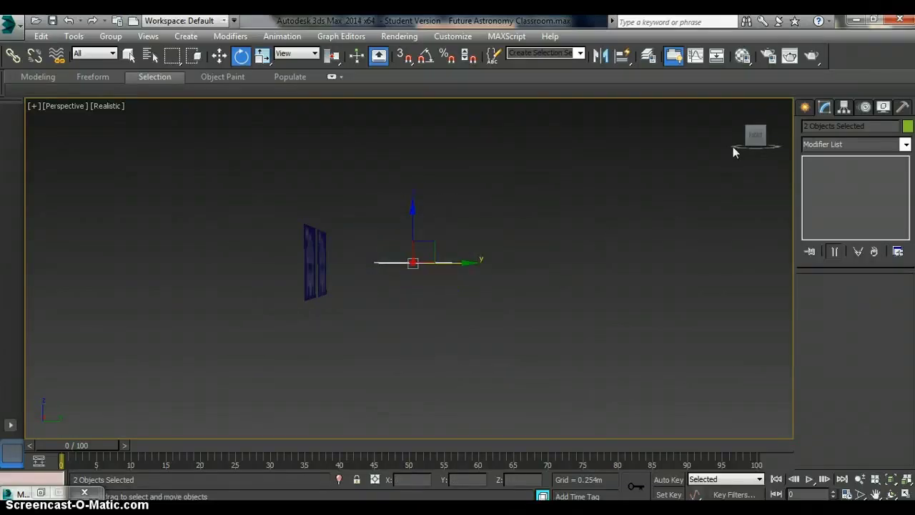
pyautogui.moveTo(413, 220); pyautogui.dragTo(413, 263)
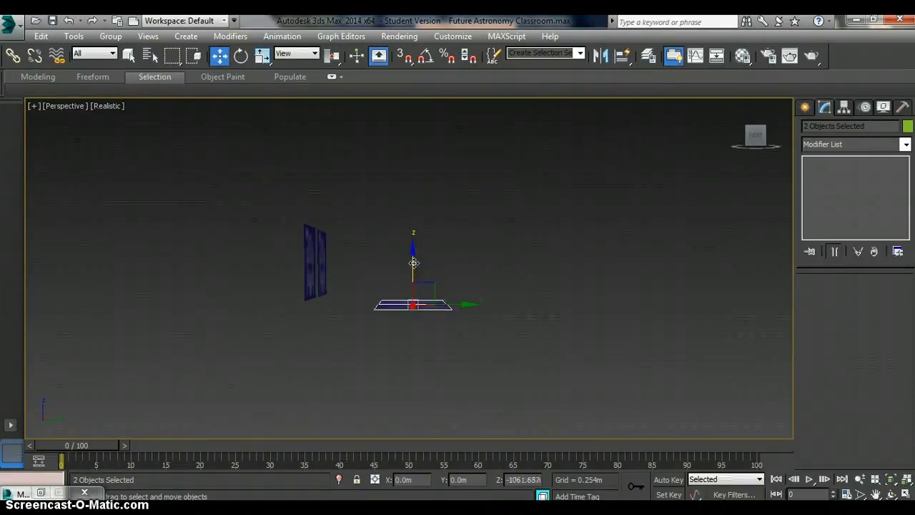
pyautogui.click(756, 134)
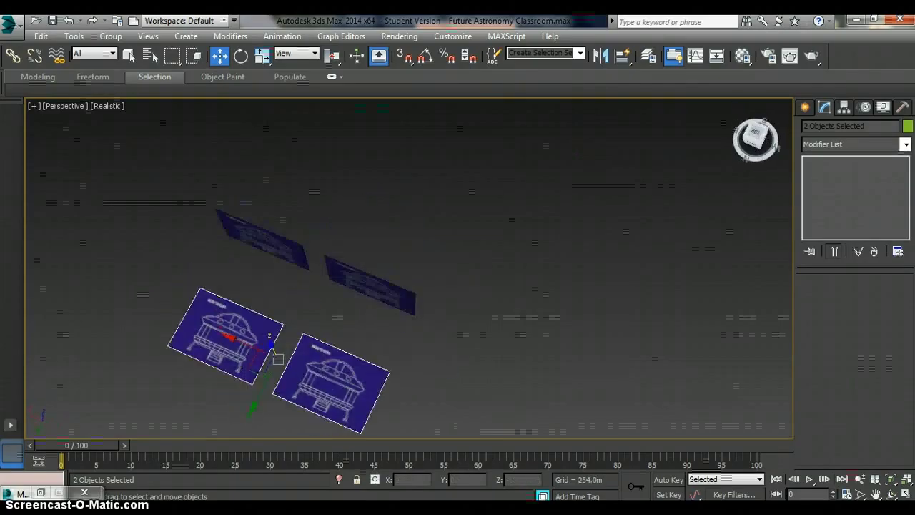
pyautogui.moveTo(755, 138); pyautogui.dragTo(717, 156)
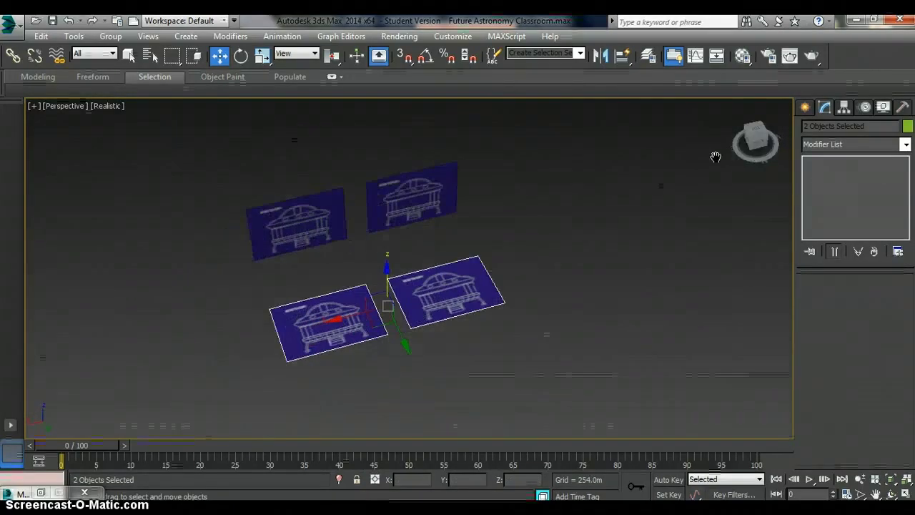
# Assign a blank white material to the right upright plane and both flat planes
pyautogui.click(440, 208)
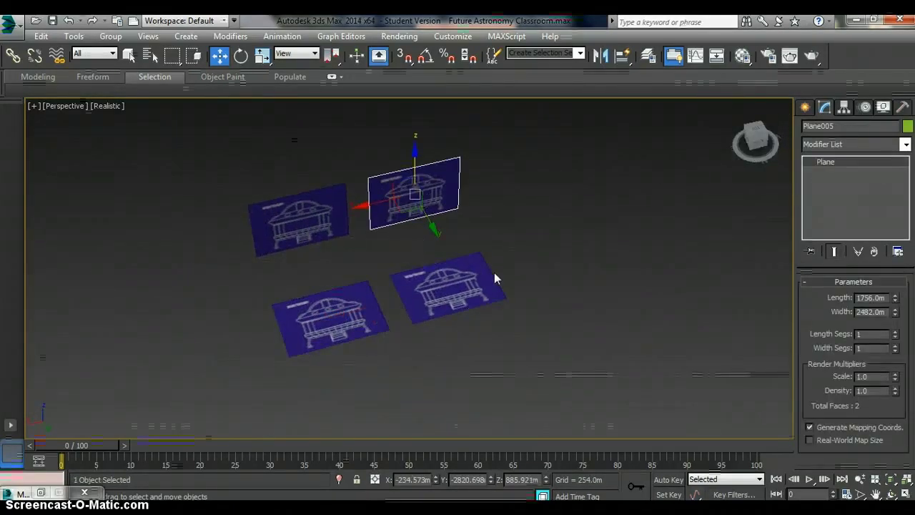
pyautogui.press('m')
pyautogui.click(537, 256)
pyautogui.click(450, 286)
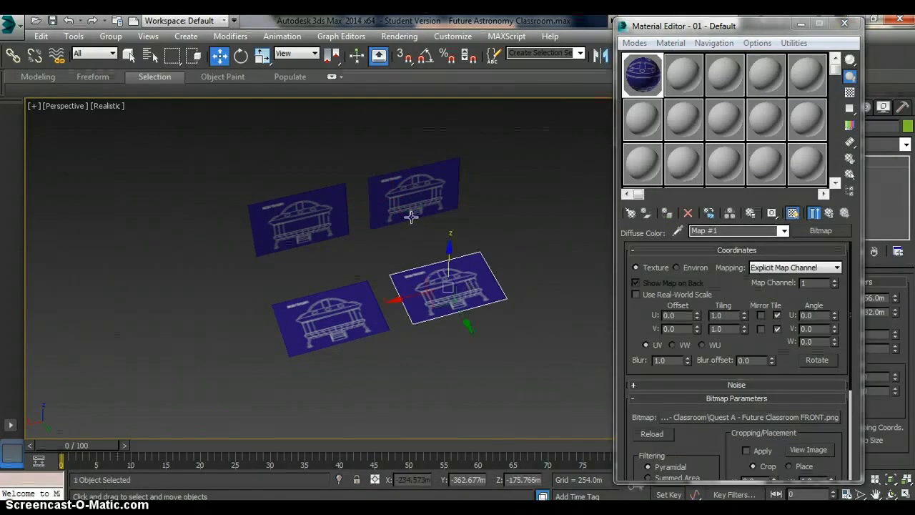
pyautogui.keyDown('ctrl'); pyautogui.click(408, 212); pyautogui.keyUp('ctrl')
pyautogui.keyDown('ctrl'); pyautogui.click(356, 310); pyautogui.keyUp('ctrl')
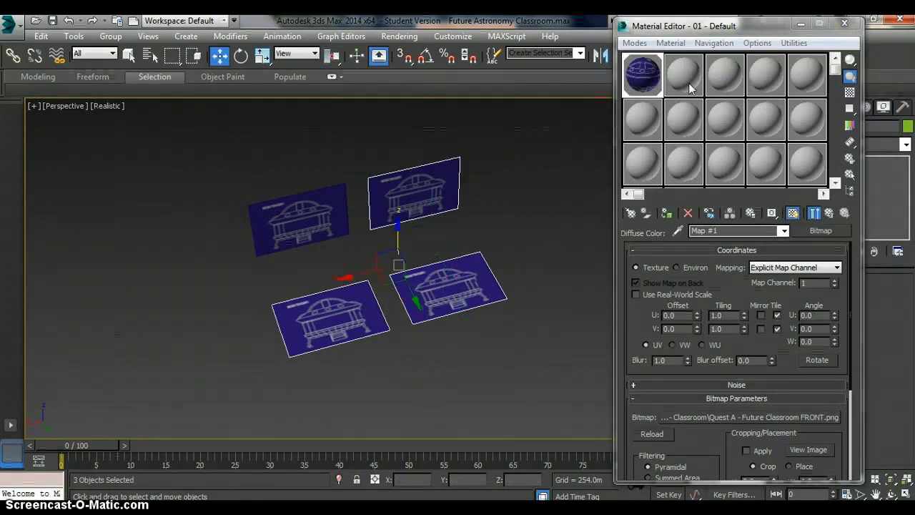
pyautogui.moveTo(643, 75); pyautogui.dragTo(421, 204)
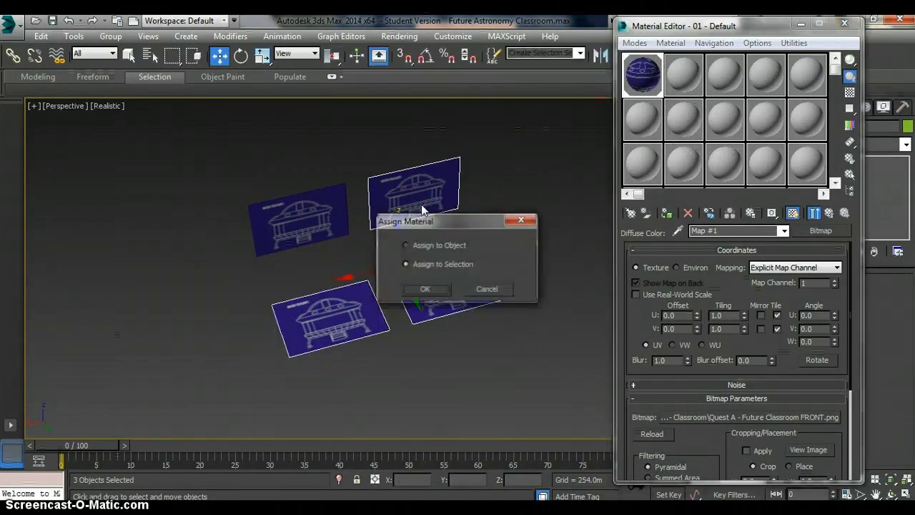
pyautogui.click(424, 289)
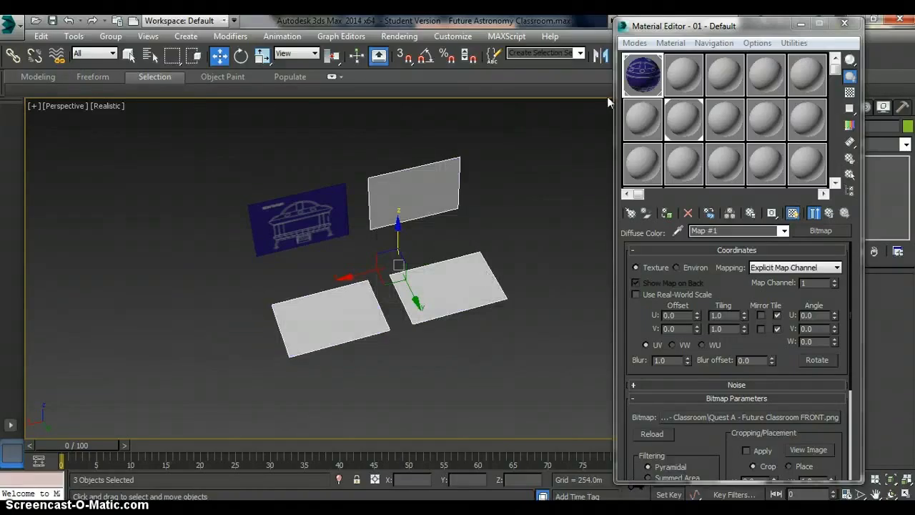
pyautogui.click(800, 24)
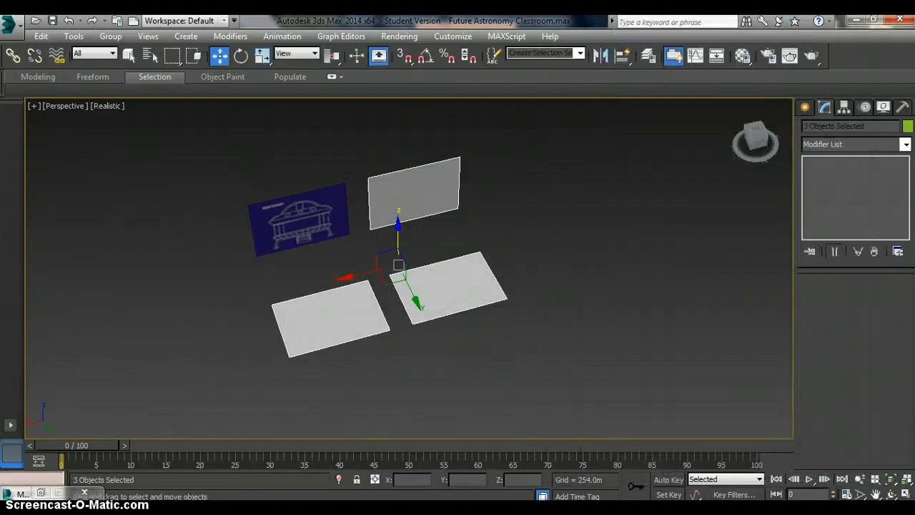
# Reselect the right-hand upright plane
pyautogui.moveTo(755, 136)
pyautogui.mouseDown()
pyautogui.moveTo(757, 114)
pyautogui.moveTo(755, 140)
pyautogui.mouseUp()
pyautogui.click(805, 106)
pyautogui.click(536, 281)
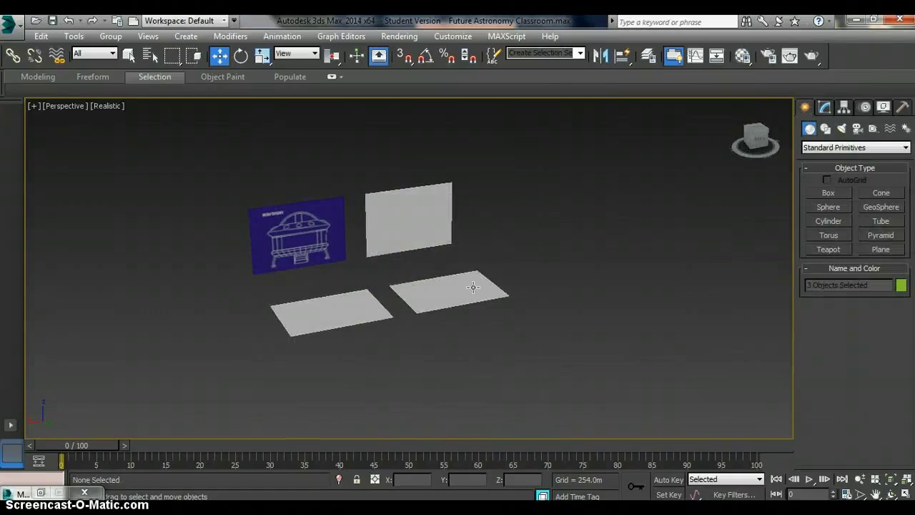
pyautogui.click(403, 228)
# Give the second material slot a Bitmap diffuse map using SIDE.png
pyautogui.press('m')
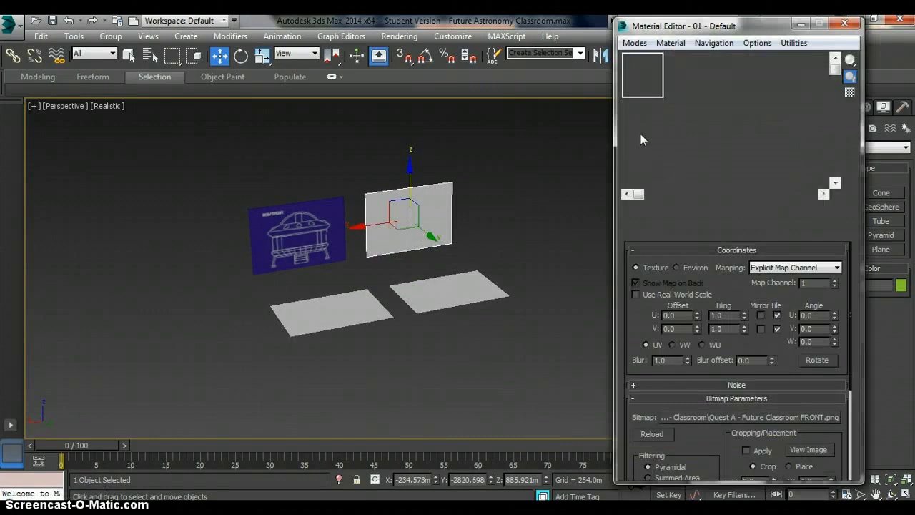
pyautogui.click(685, 86)
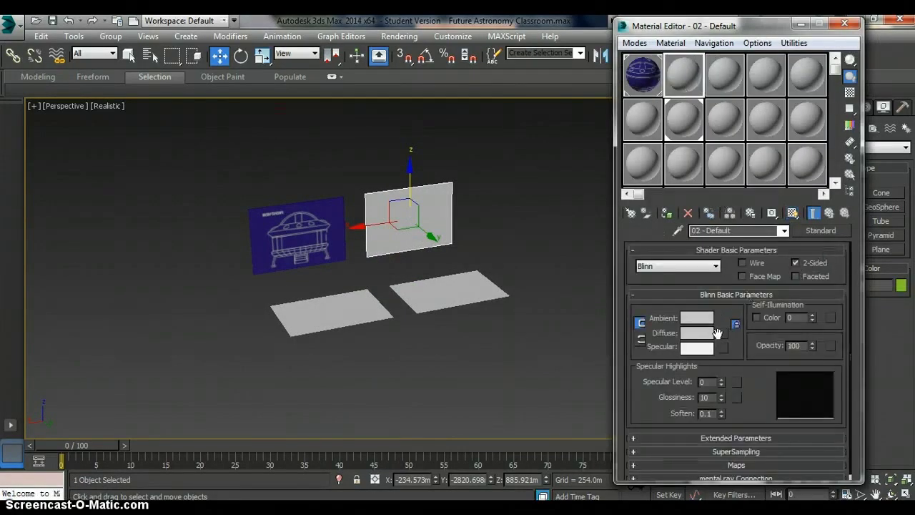
pyautogui.click(722, 333)
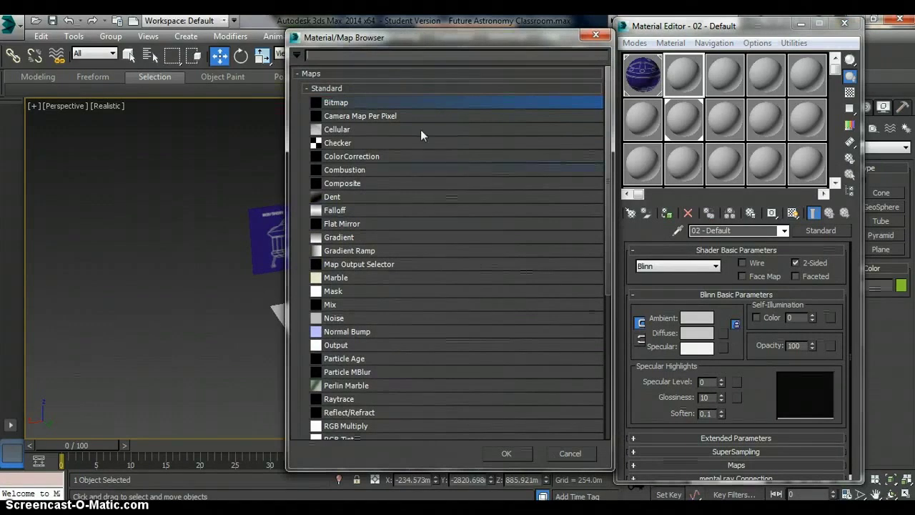
pyautogui.doubleClick(368, 398)
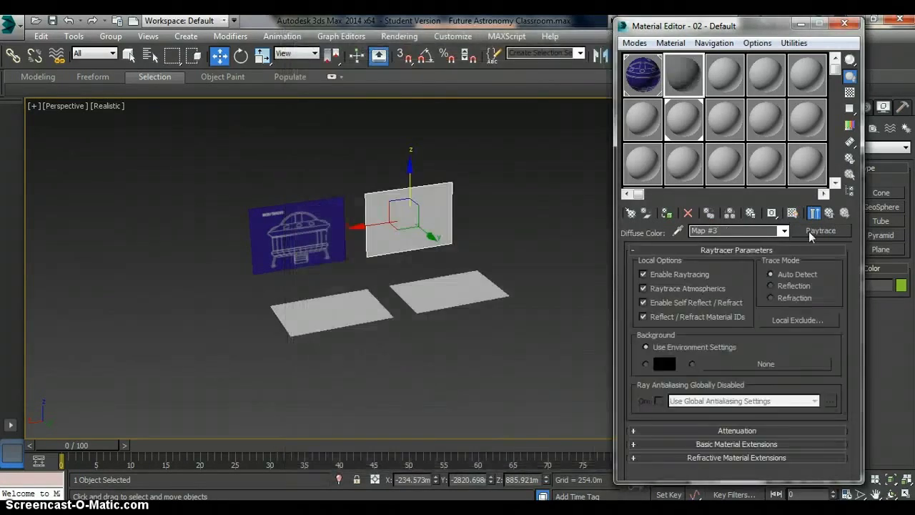
pyautogui.click(814, 232)
pyautogui.doubleClick(335, 102)
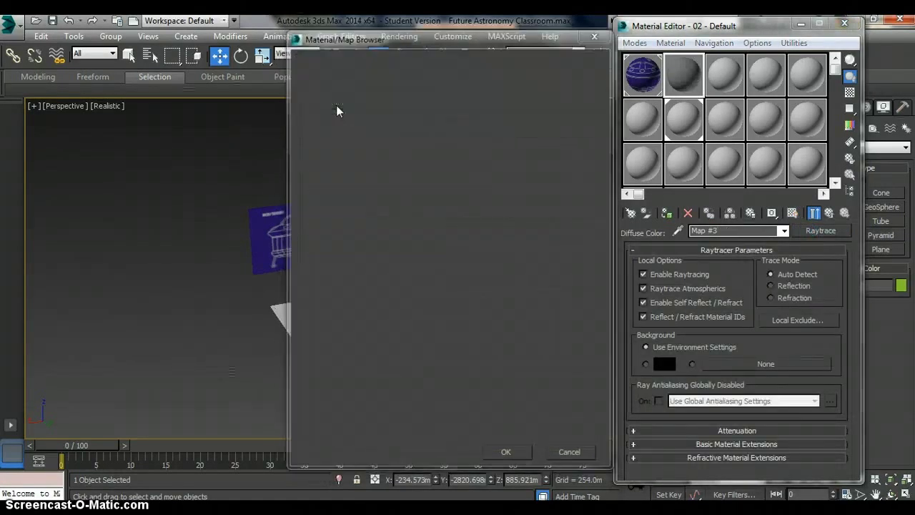
pyautogui.click(396, 225)
pyautogui.scroll(-3, 461, 175)
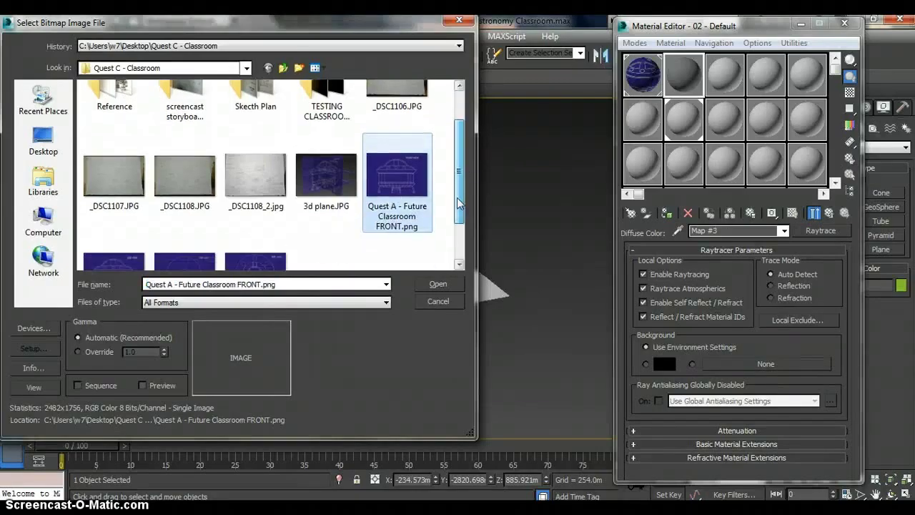
pyautogui.click(114, 222)
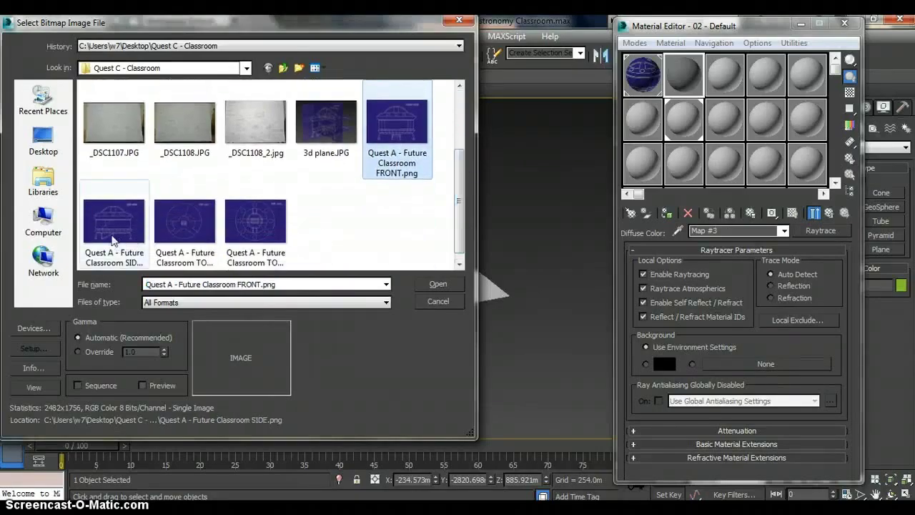
pyautogui.click(443, 285)
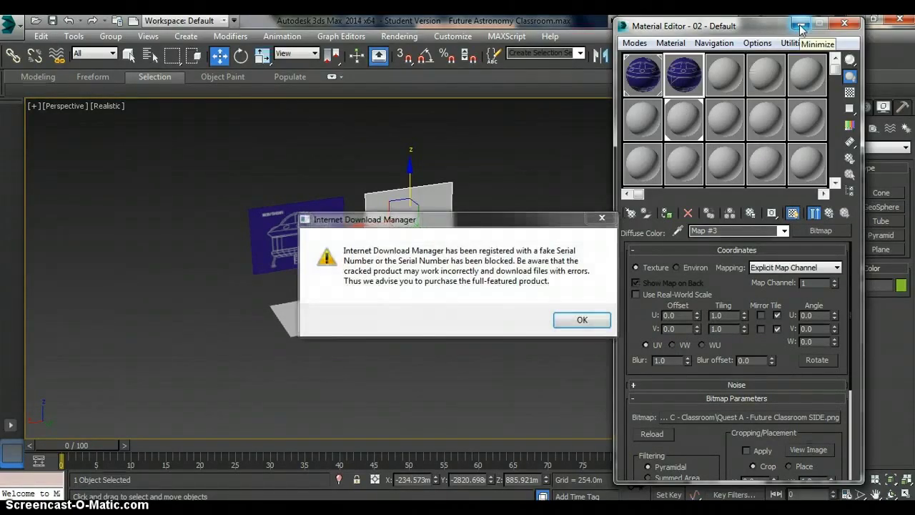
# Close the Material Editor and orbit to check the SIDE blueprint on the right upright plane
pyautogui.press('Return')
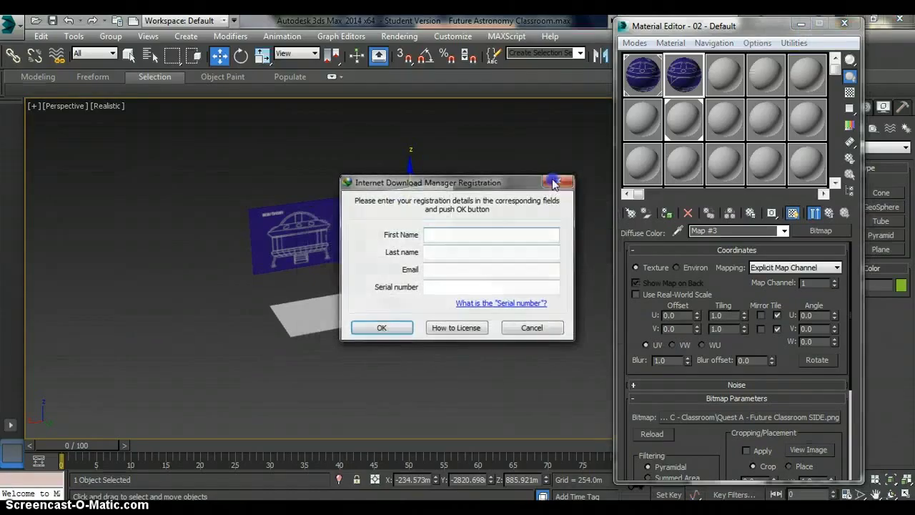
pyautogui.click(558, 180)
pyautogui.press('m')
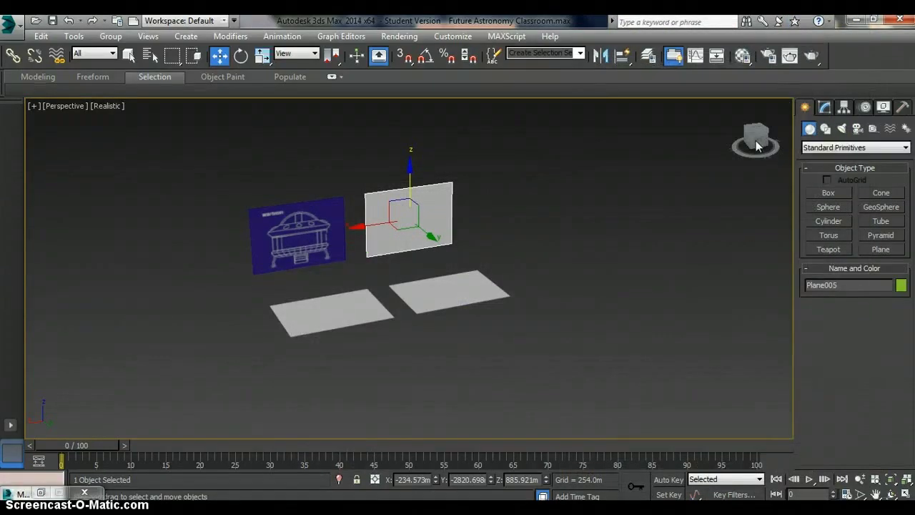
pyautogui.moveTo(755, 139); pyautogui.dragTo(722, 143)
pyautogui.click(756, 135)
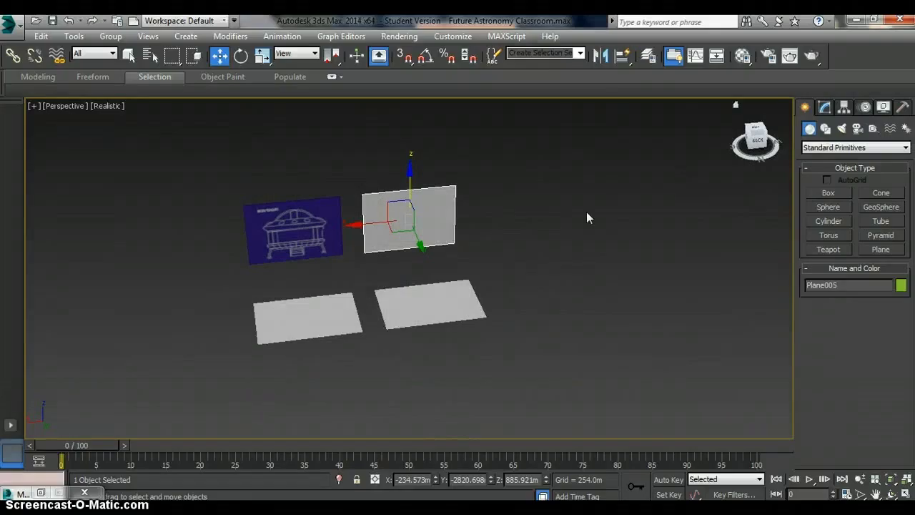
pyautogui.press('m')
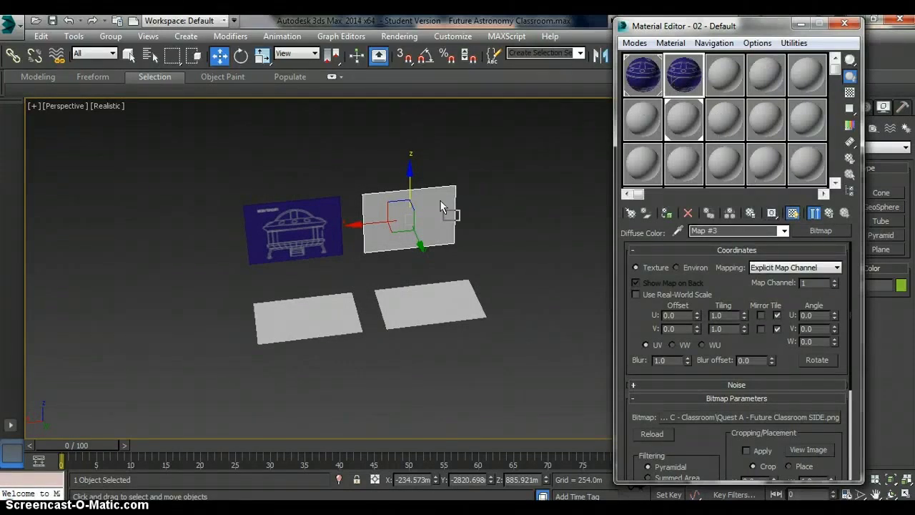
pyautogui.click(796, 26)
pyautogui.moveTo(752, 143)
pyautogui.mouseDown()
pyautogui.moveTo(715, 146)
pyautogui.moveTo(752, 141)
pyautogui.mouseUp()
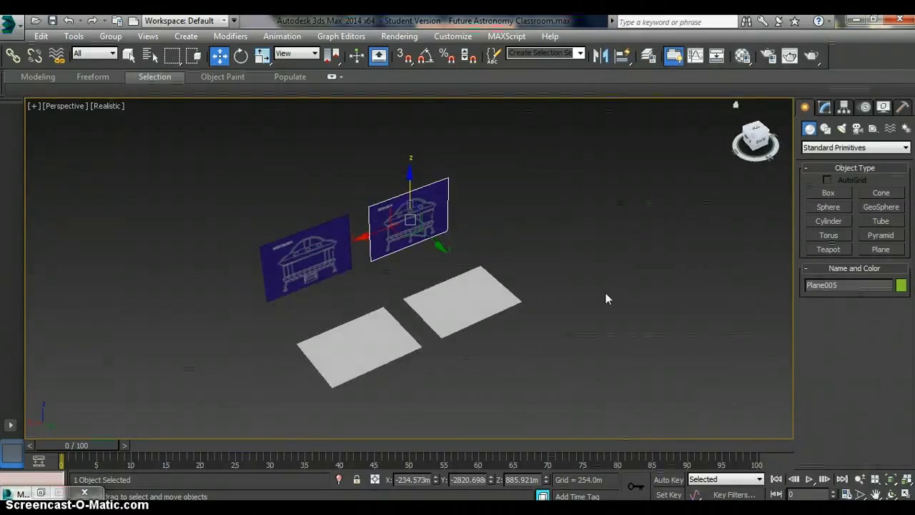
pyautogui.keyDown('alt'); pyautogui.moveTo(605, 299); pyautogui.dragTo(657, 272, button='middle'); pyautogui.keyUp('alt')
# Select the lower-left floor plane and make material slot 3 two-sided
pyautogui.click(432, 309)
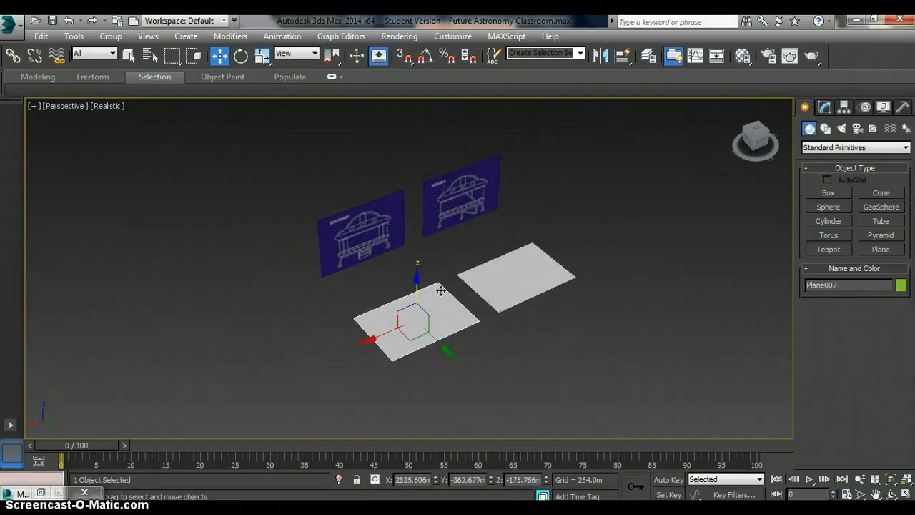
pyautogui.press('m')
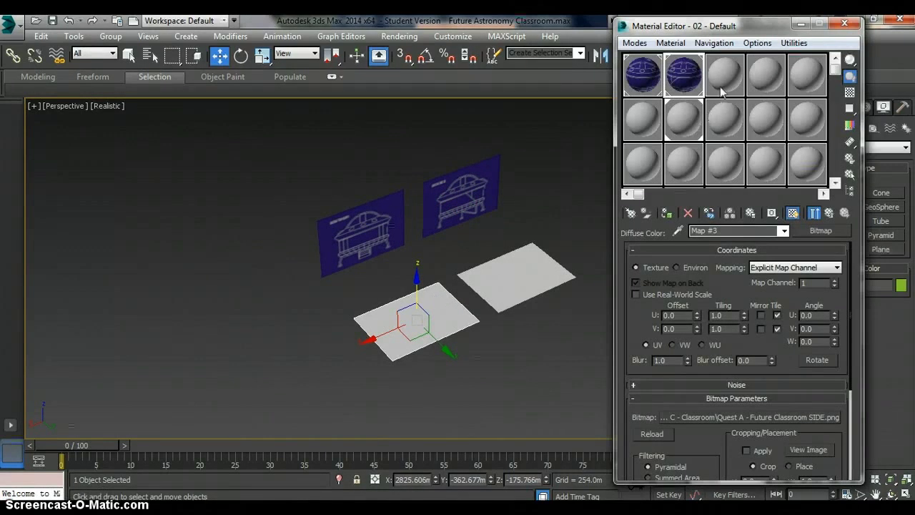
pyautogui.click(721, 85)
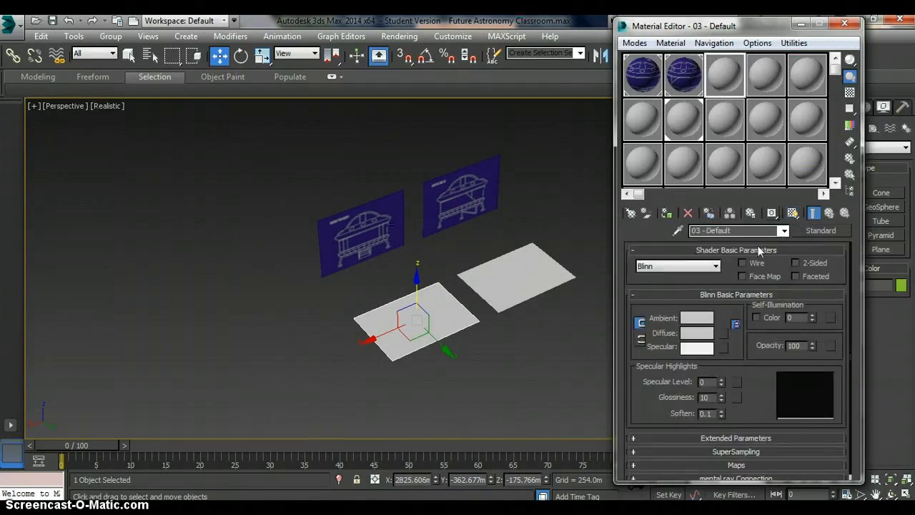
pyautogui.click(795, 263)
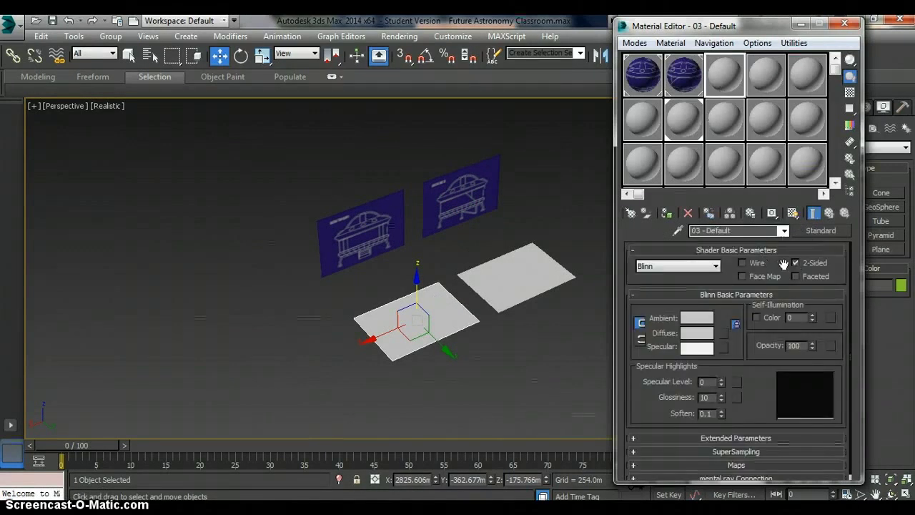
# Set the diffuse map to Bitmap TOP LVL1.png and show it shaded in the viewport
pyautogui.click(724, 333)
pyautogui.doubleClick(343, 399)
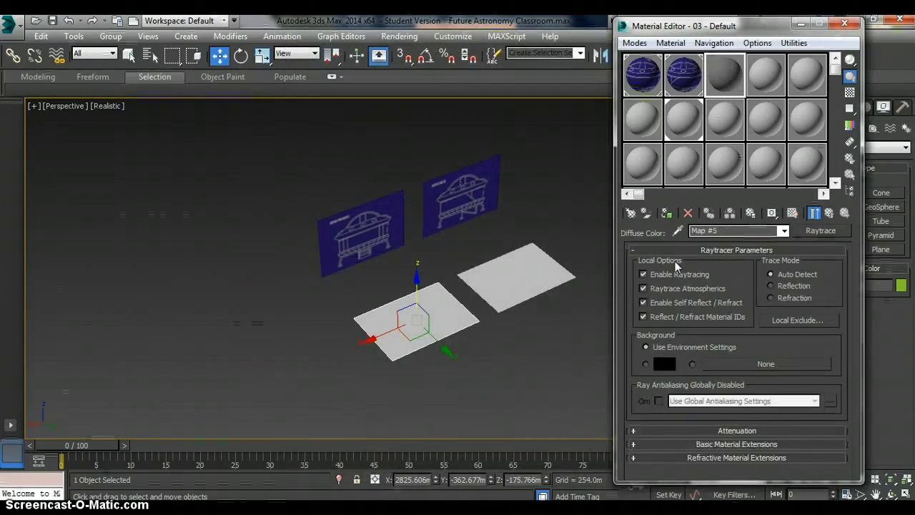
pyautogui.click(821, 230)
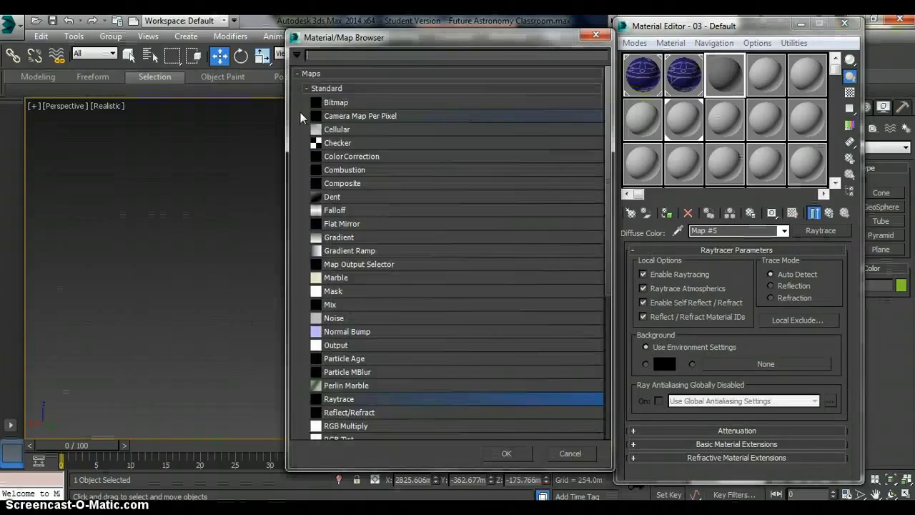
pyautogui.doubleClick(336, 100)
pyautogui.scroll(-3, 322, 215)
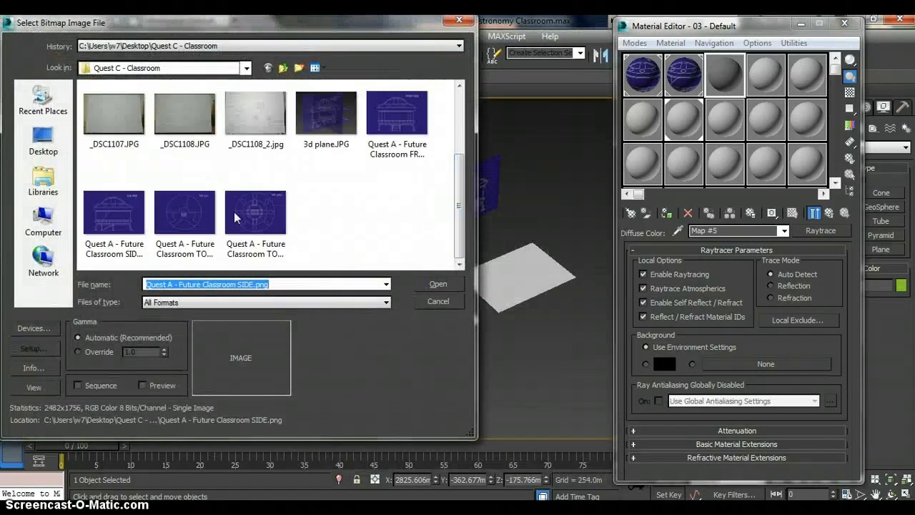
pyautogui.click(185, 214)
pyautogui.click(439, 285)
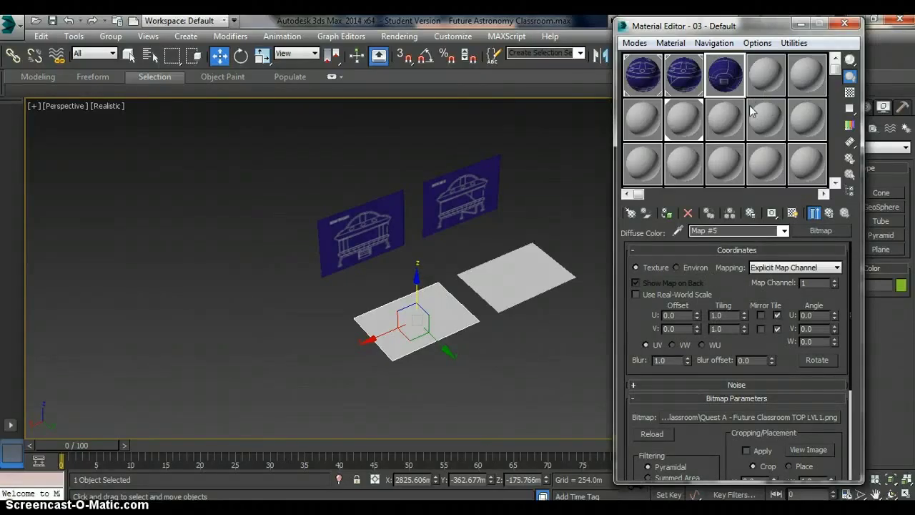
pyautogui.click(793, 215)
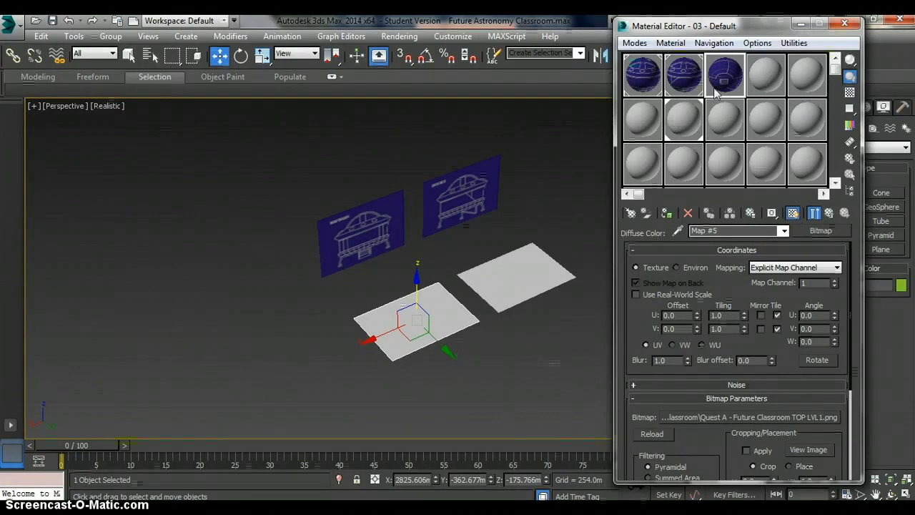
pyautogui.click(844, 24)
pyautogui.moveTo(756, 140); pyautogui.dragTo(678, 158)
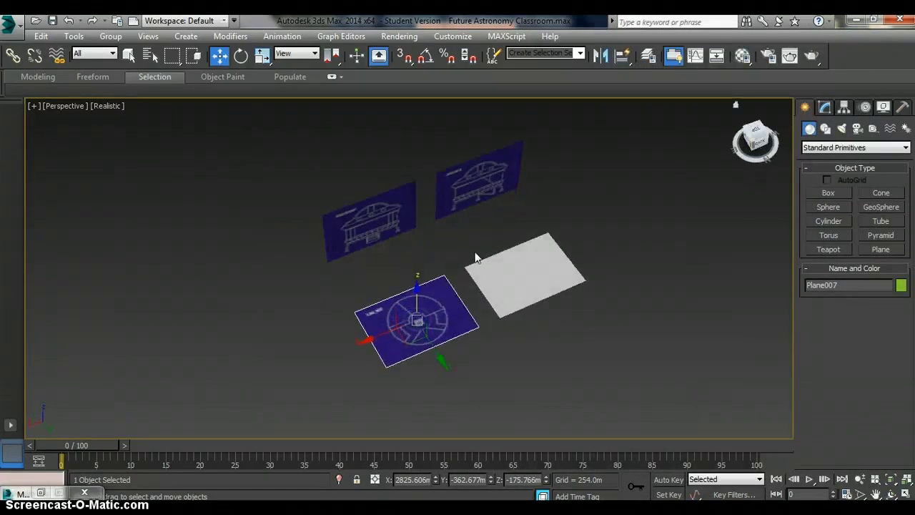
# Give the last white floor plane material slot 4 with a TOP LVL2.png bitmap diffuse, shown shaded
pyautogui.scroll(5, 475, 257)
pyautogui.click(595, 362)
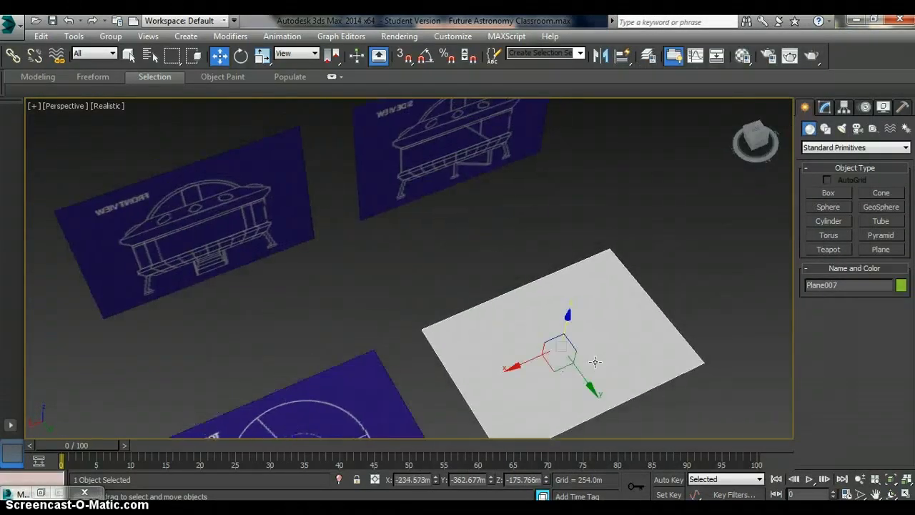
pyautogui.press('m')
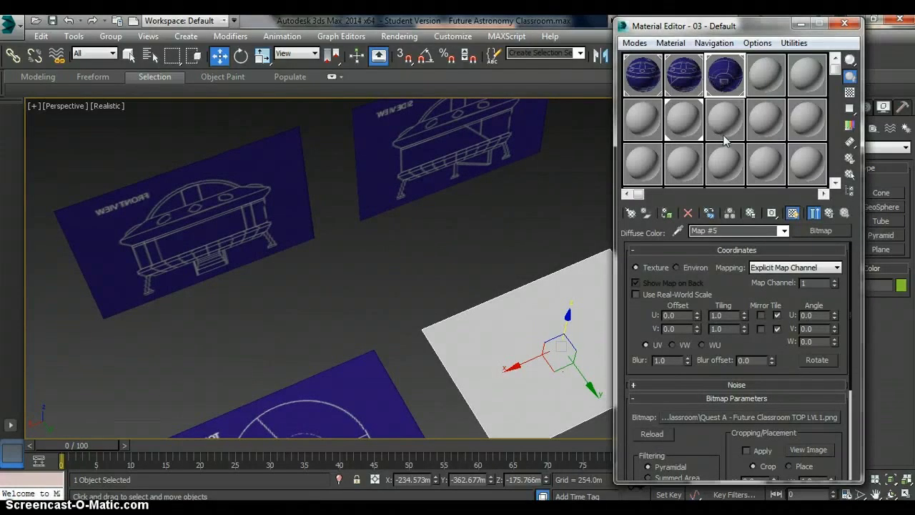
pyautogui.click(758, 82)
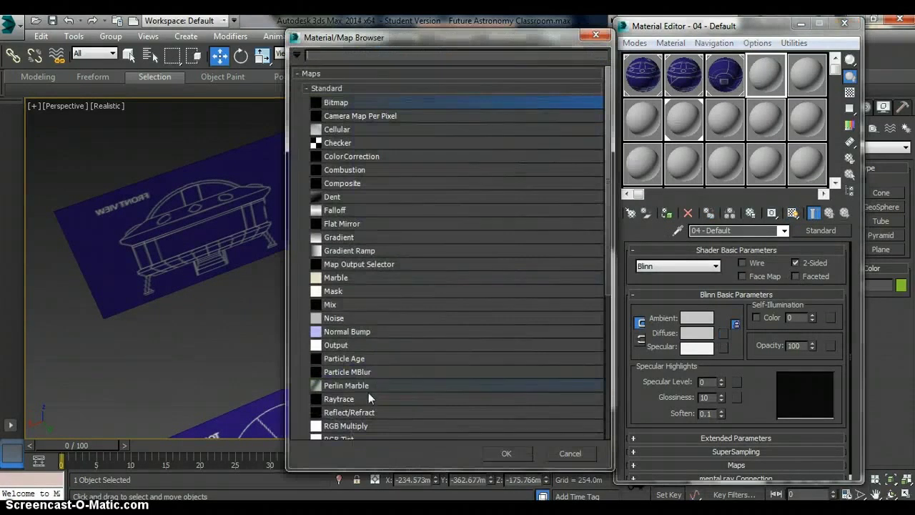
pyautogui.doubleClick(368, 394)
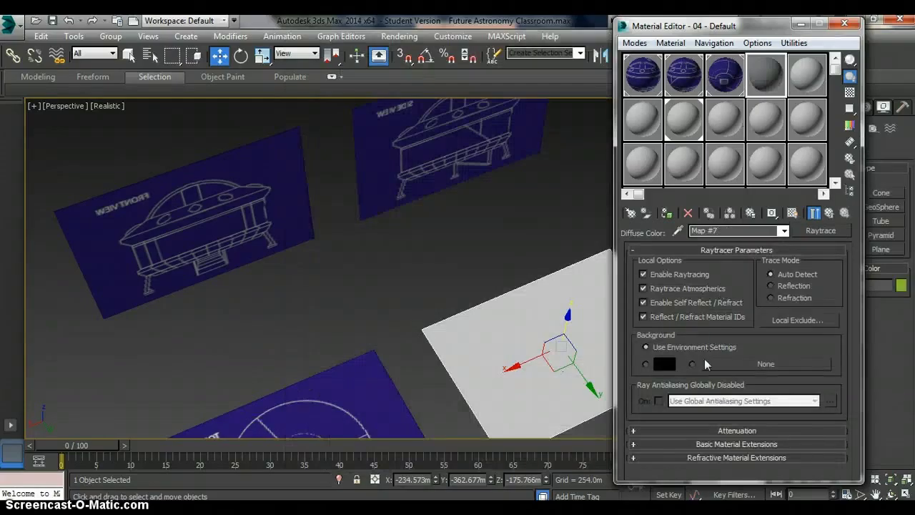
pyautogui.click(820, 230)
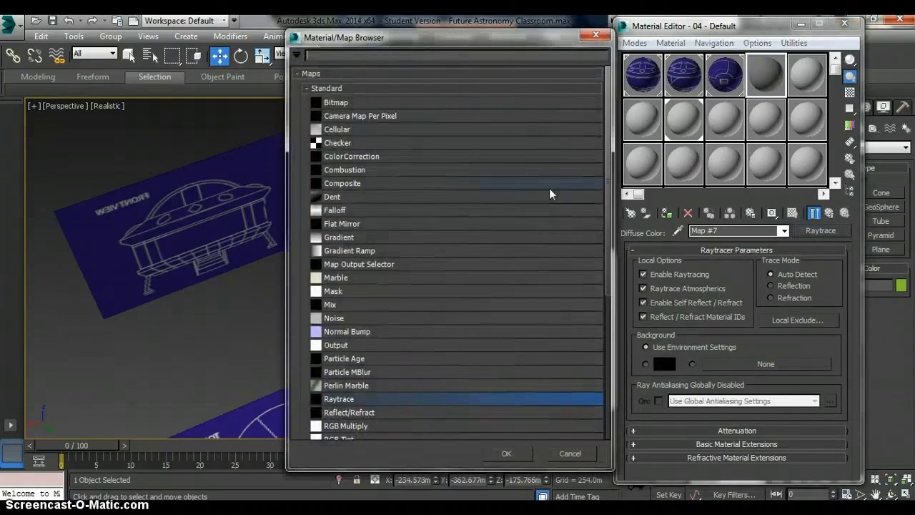
pyautogui.doubleClick(381, 102)
pyautogui.scroll(-3, 449, 202)
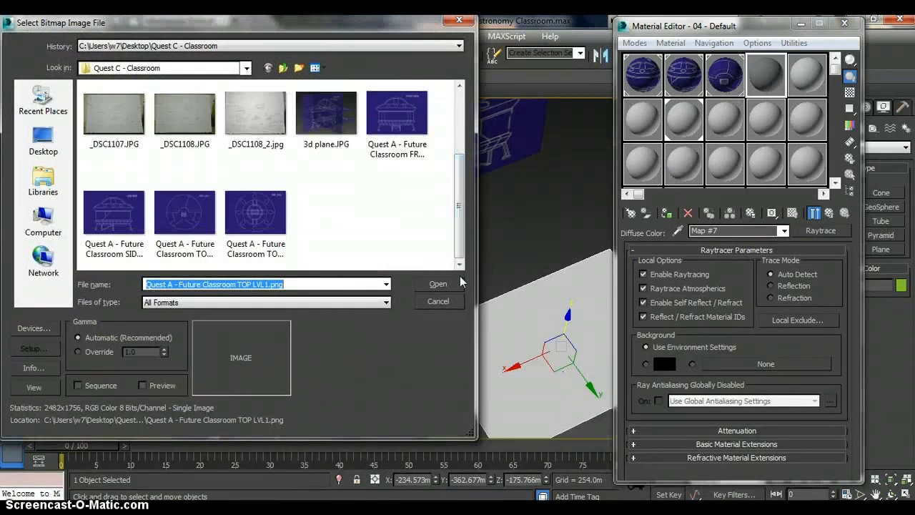
pyautogui.click(263, 242)
pyautogui.click(433, 285)
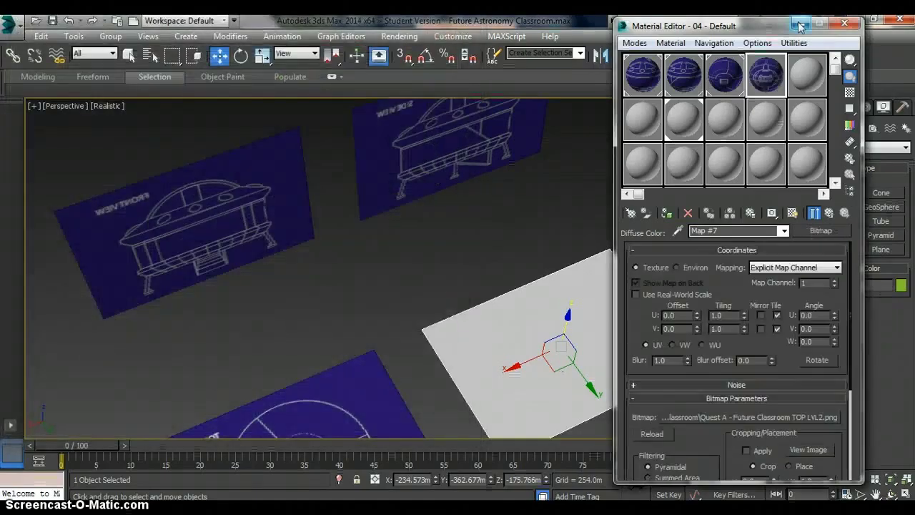
pyautogui.click(790, 214)
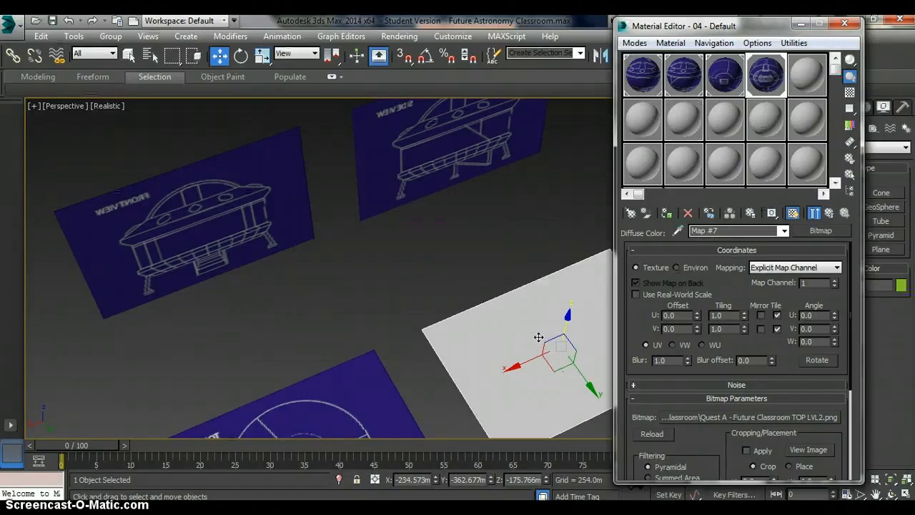
pyautogui.click(801, 24)
# Select both top-level floor plans and turn the view to face the upright blueprints
pyautogui.keyDown('alt'); pyautogui.moveTo(714, 143); pyautogui.dragTo(639, 260, button='middle'); pyautogui.keyUp('alt')
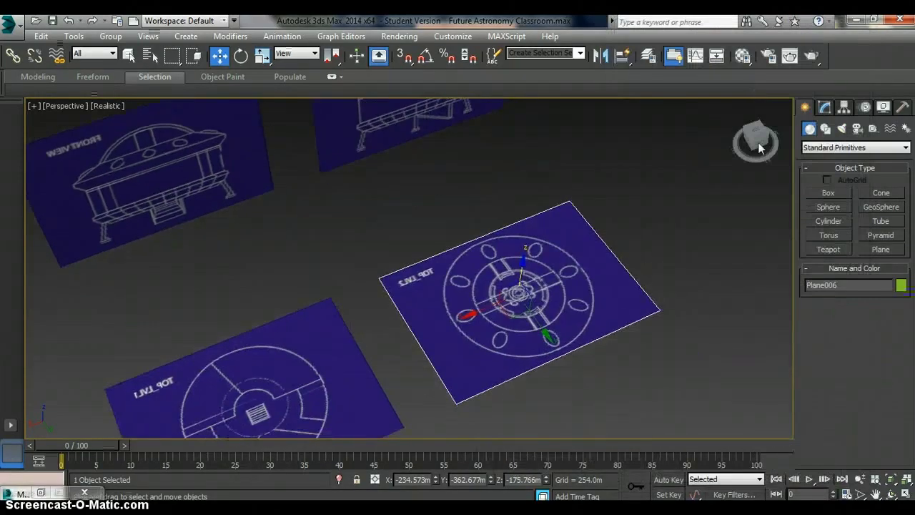
pyautogui.moveTo(760, 148)
pyautogui.mouseDown()
pyautogui.moveTo(743, 154)
pyautogui.moveTo(757, 132)
pyautogui.mouseUp()
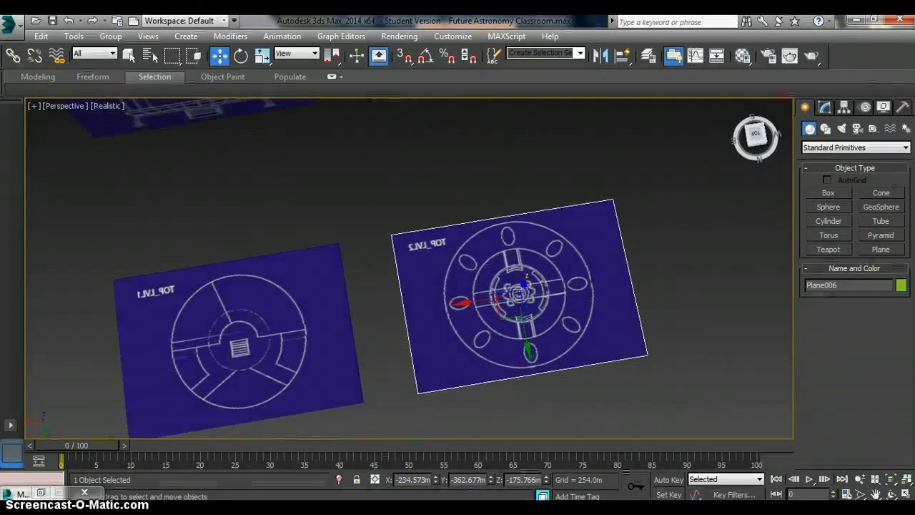
pyautogui.moveTo(756, 135); pyautogui.dragTo(759, 129)
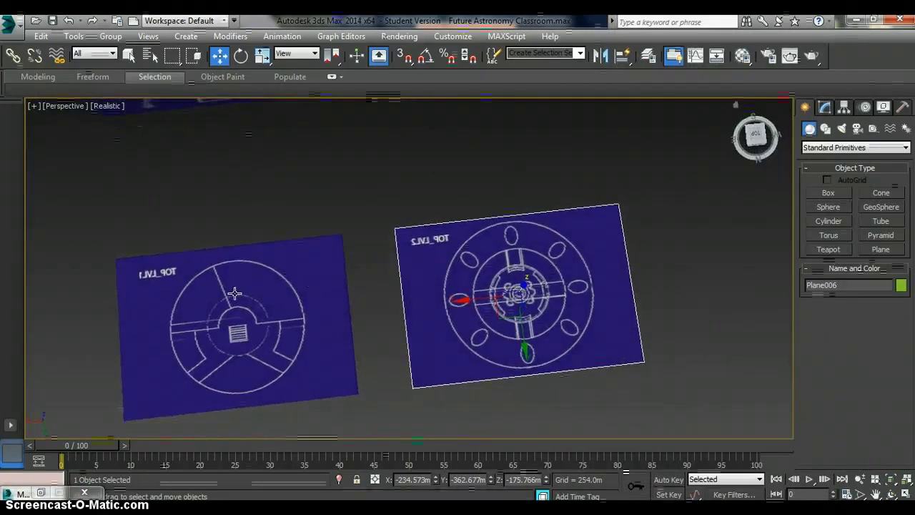
pyautogui.moveTo(78, 236); pyautogui.dragTo(628, 384)
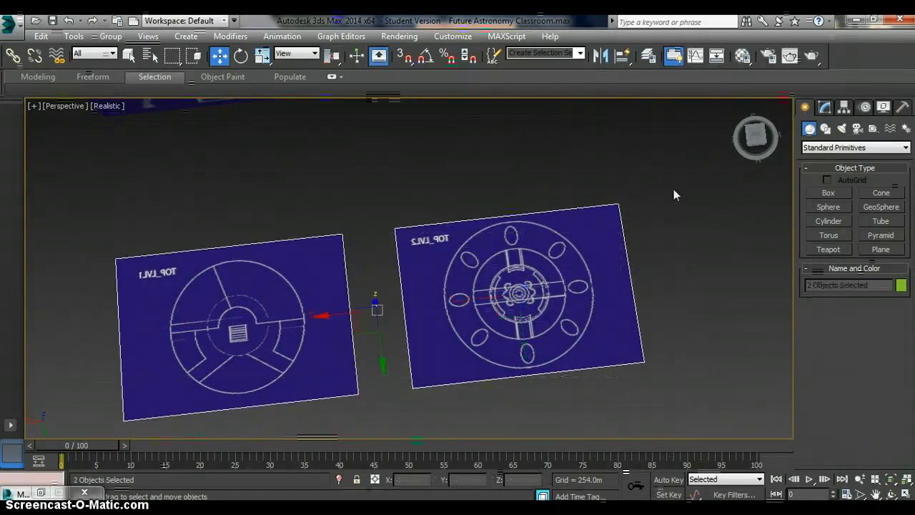
pyautogui.moveTo(746, 152); pyautogui.dragTo(761, 146)
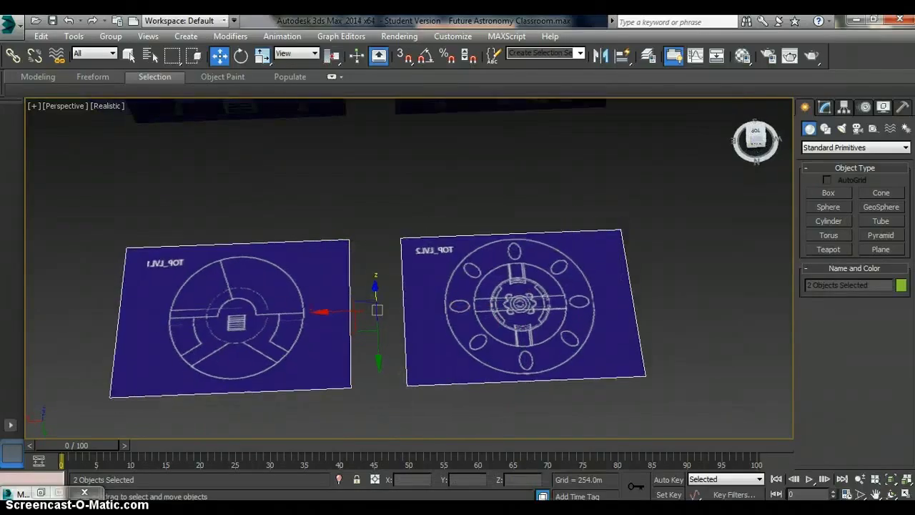
pyautogui.click(756, 147)
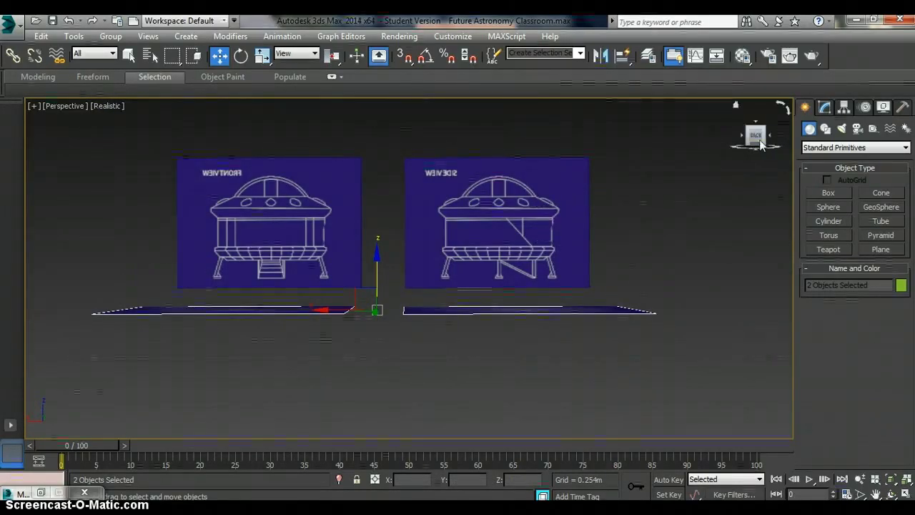
pyautogui.moveTo(756, 143); pyautogui.dragTo(756, 141)
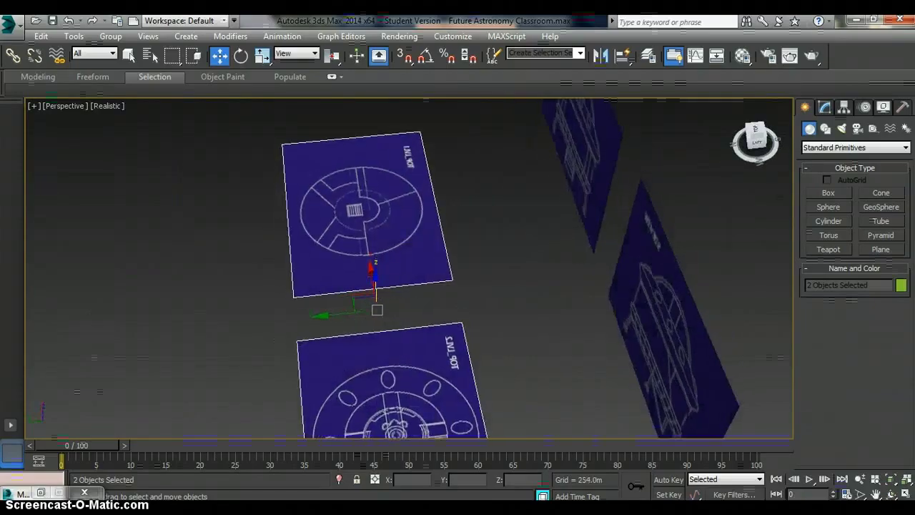
pyautogui.click(756, 139)
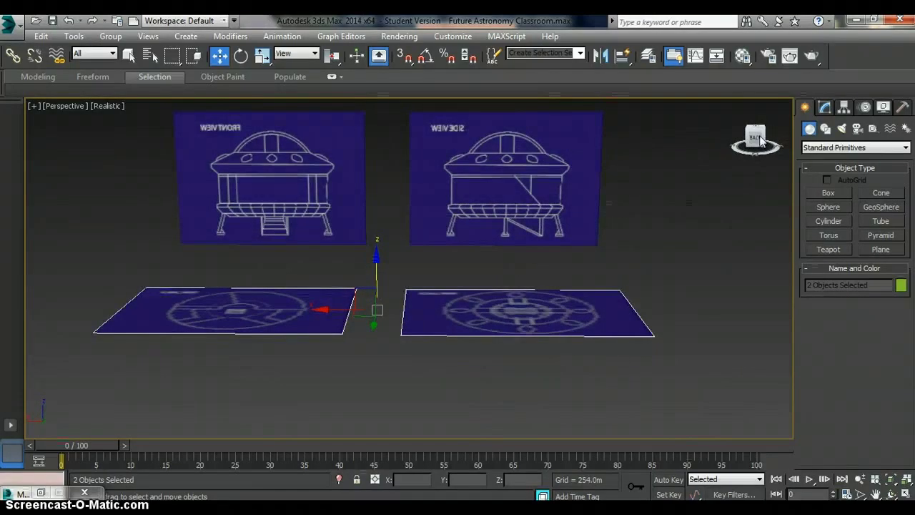
pyautogui.click(757, 140)
pyautogui.keyDown('alt'); pyautogui.moveTo(645, 205); pyautogui.dragTo(563, 228, button='middle'); pyautogui.keyUp('alt')
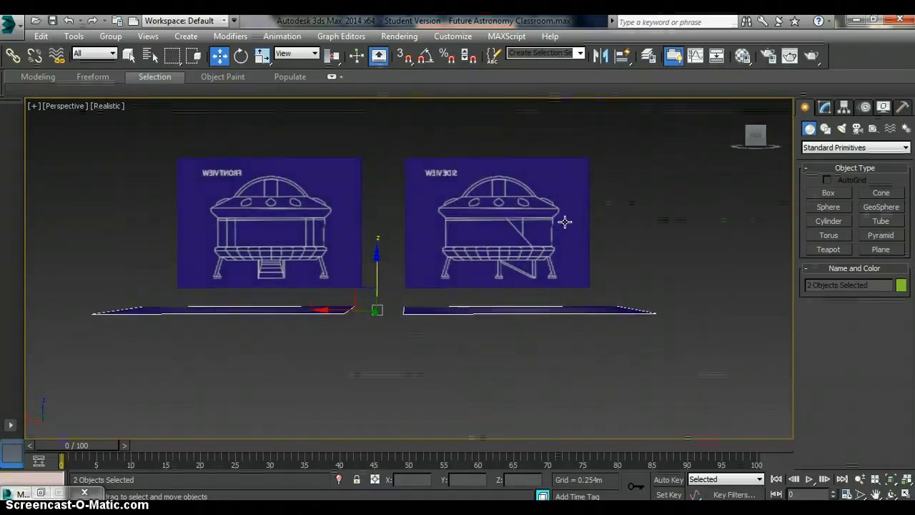
# Rotate both floor plans together on X until the LVL1 and LVL2 plans lie level
pyautogui.press('e')
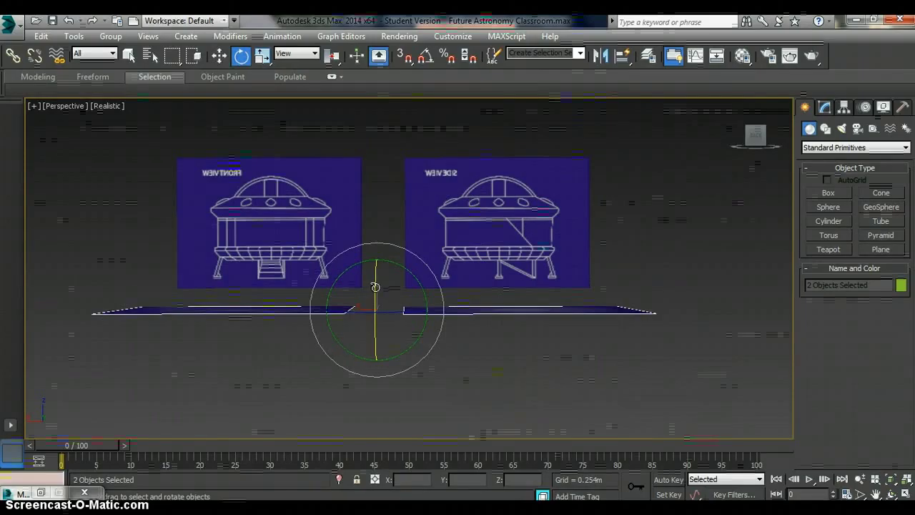
pyautogui.moveTo(375, 287)
pyautogui.mouseDown()
pyautogui.moveTo(379, 377)
pyautogui.moveTo(379, 347)
pyautogui.mouseUp()
pyautogui.moveTo(374, 298); pyautogui.dragTo(380, 306)
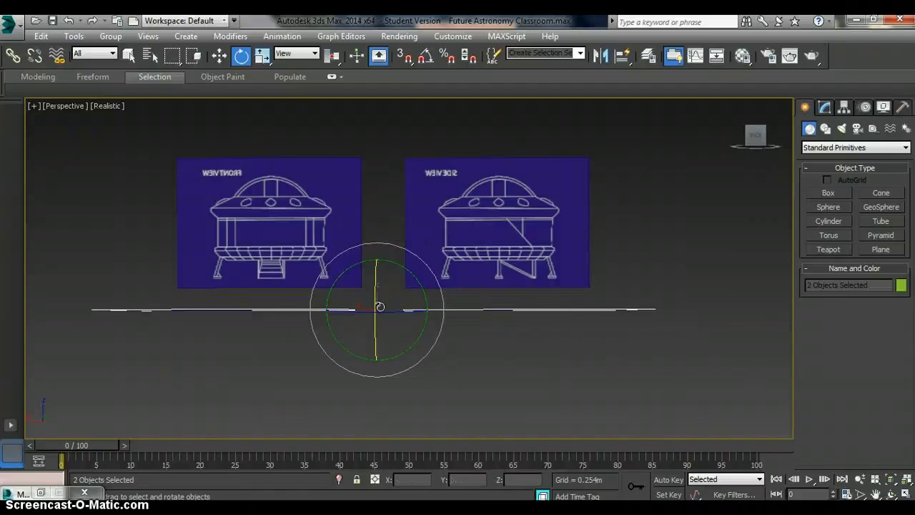
pyautogui.click(763, 136)
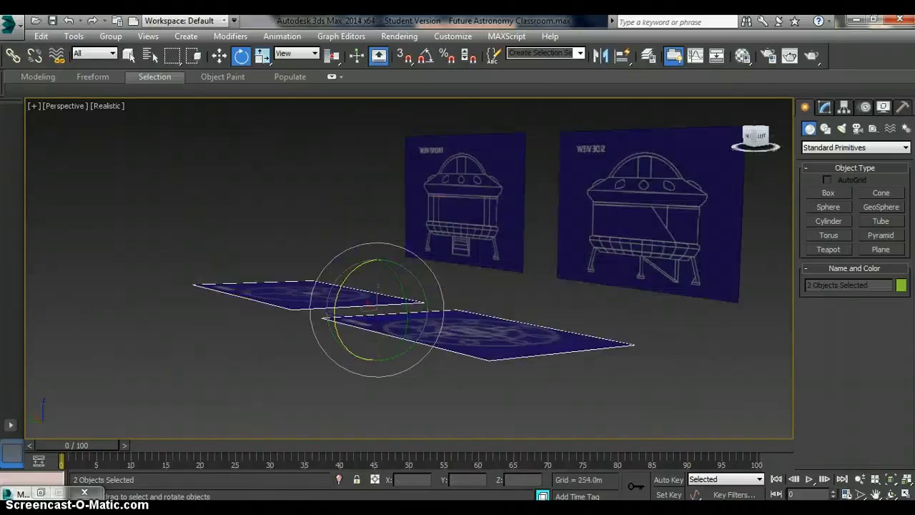
pyautogui.click(763, 136)
pyautogui.moveTo(762, 136)
pyautogui.mouseDown()
pyautogui.moveTo(547, 272)
pyautogui.moveTo(552, 225)
pyautogui.mouseUp()
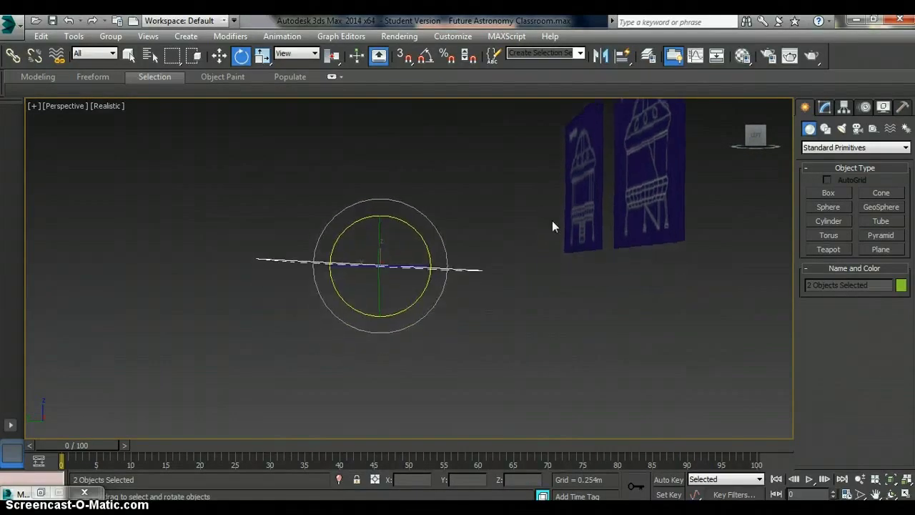
pyautogui.moveTo(430, 274); pyautogui.dragTo(434, 271)
pyautogui.press('w')
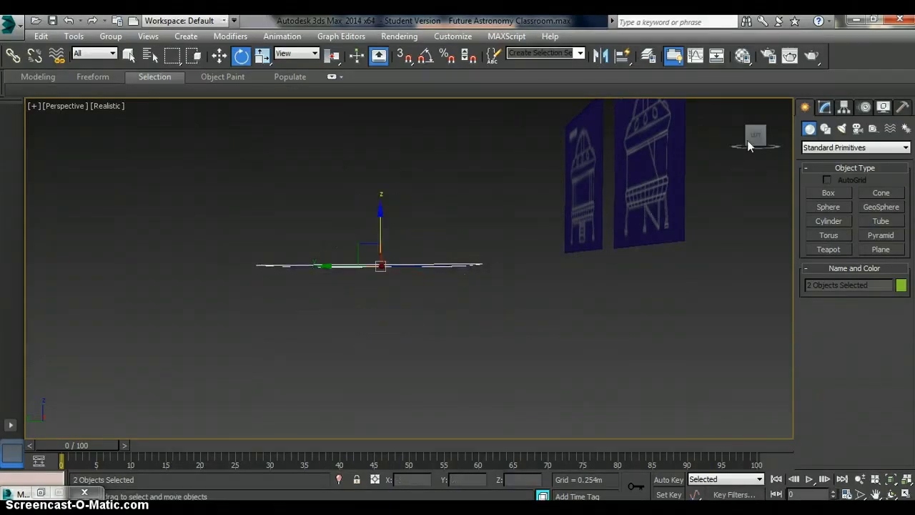
pyautogui.click(746, 140)
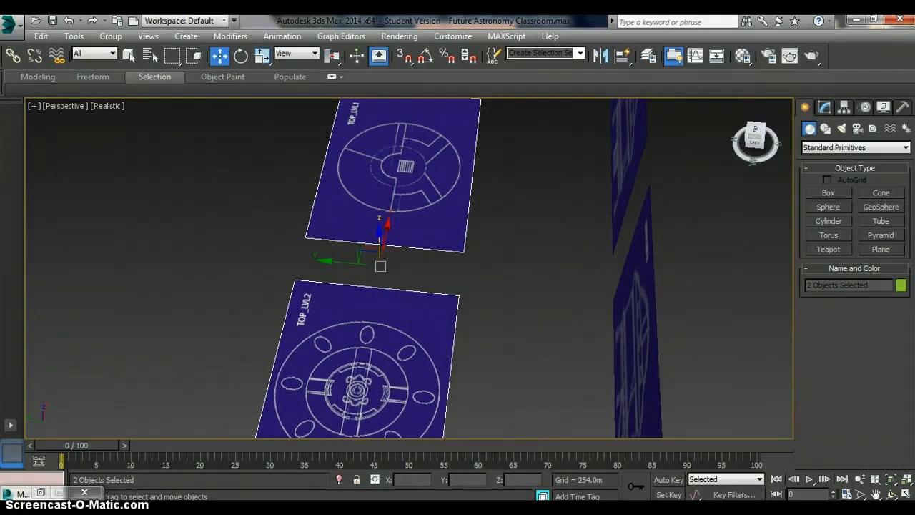
pyautogui.moveTo(754, 140); pyautogui.dragTo(750, 143)
pyautogui.keyDown('alt'); pyautogui.moveTo(500, 320); pyautogui.dragTo(531, 289, button='middle'); pyautogui.keyUp('alt')
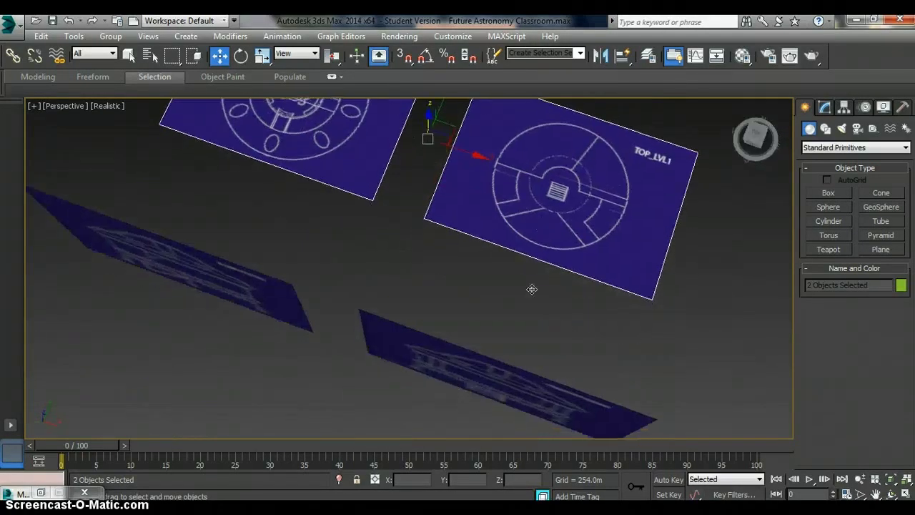
pyautogui.click(526, 390)
pyautogui.moveTo(755, 136)
pyautogui.mouseDown()
pyautogui.moveTo(749, 159)
pyautogui.moveTo(751, 143)
pyautogui.mouseUp()
pyautogui.keyDown('alt'); pyautogui.moveTo(532, 365); pyautogui.dragTo(560, 268, button='middle'); pyautogui.keyUp('alt')
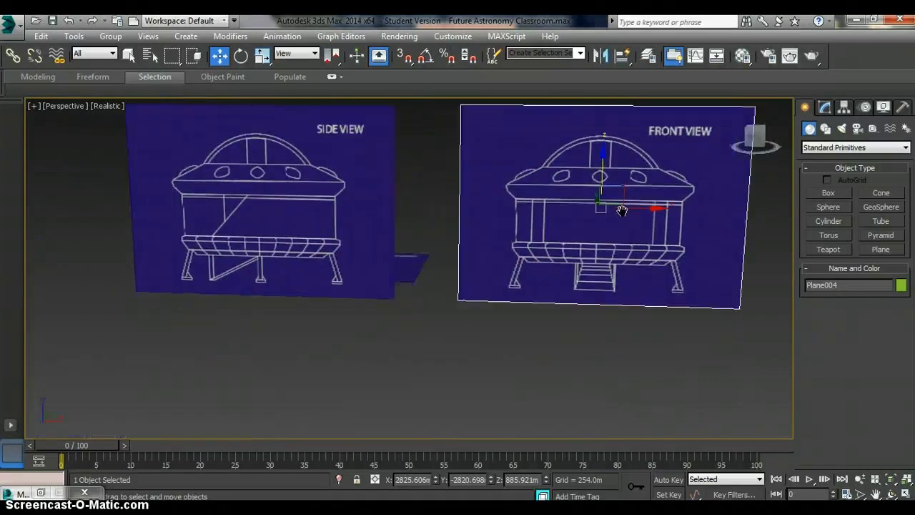
pyautogui.click(754, 139)
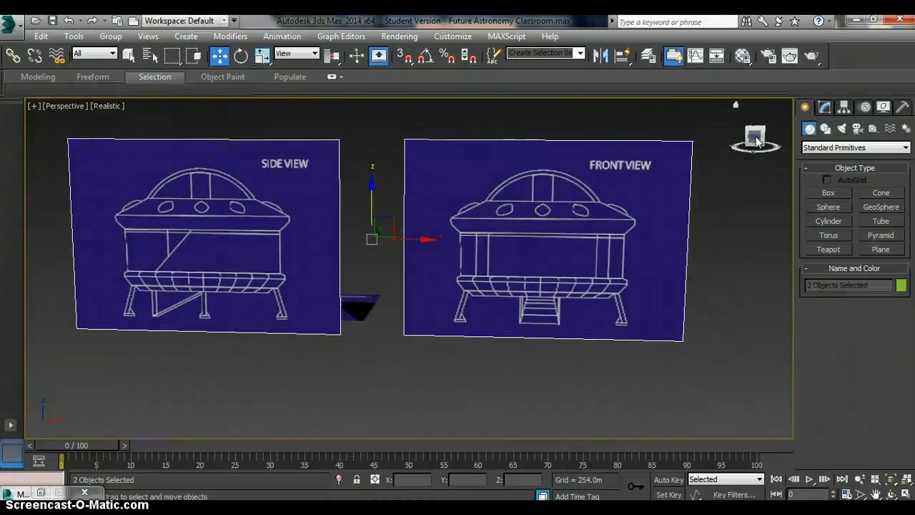
pyautogui.keyDown('alt'); pyautogui.moveTo(600, 272); pyautogui.dragTo(545, 284, button='middle'); pyautogui.keyUp('alt')
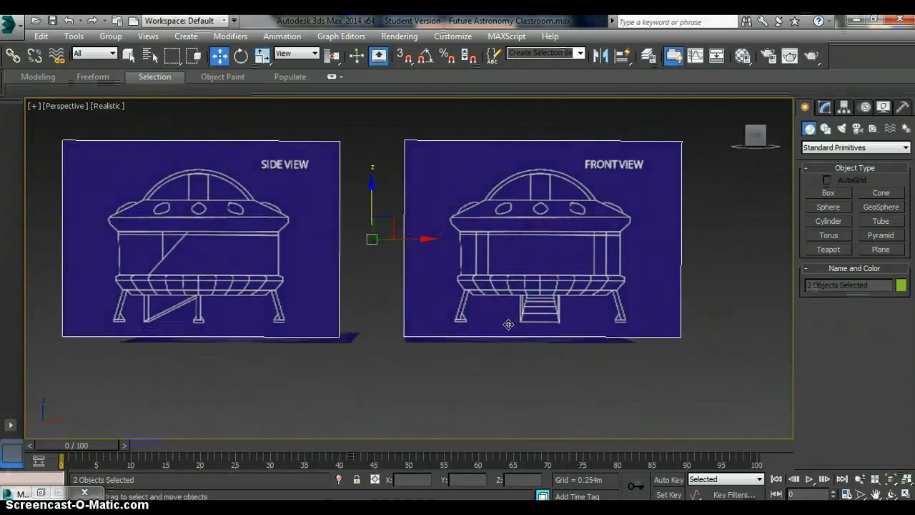
pyautogui.press('z')
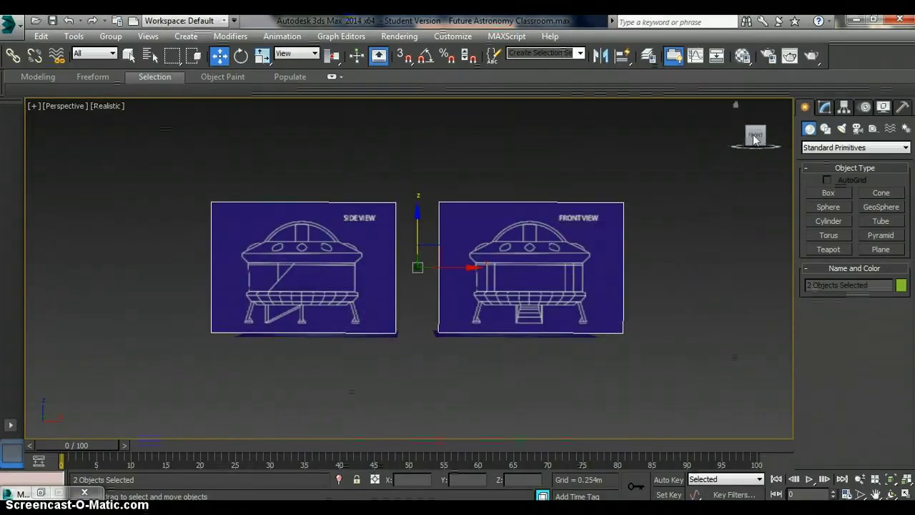
pyautogui.click(757, 136)
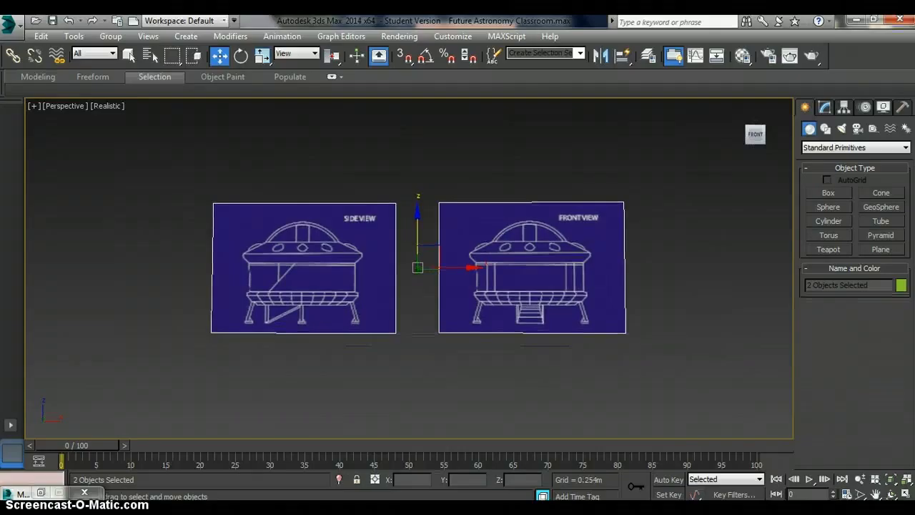
pyautogui.keyDown('alt'); pyautogui.moveTo(500, 285); pyautogui.dragTo(591, 298, button='middle'); pyautogui.keyUp('alt')
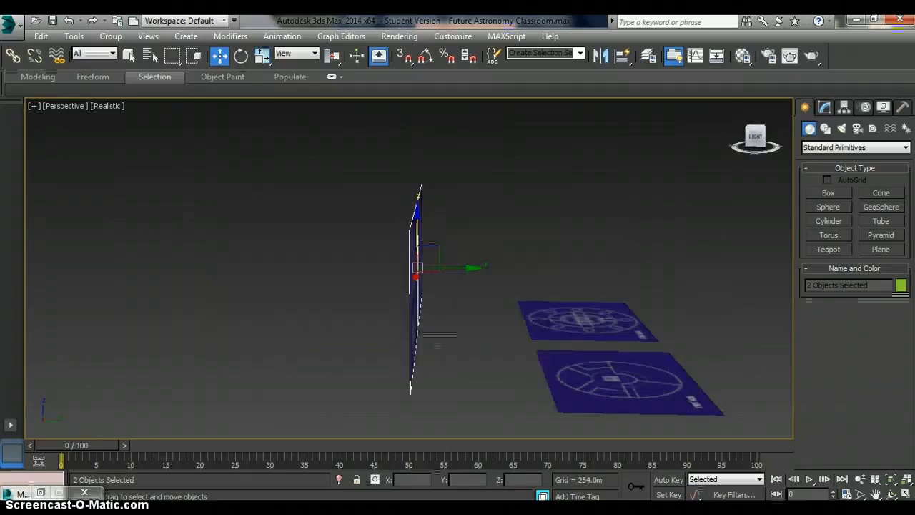
pyautogui.scroll(3, 564, 275)
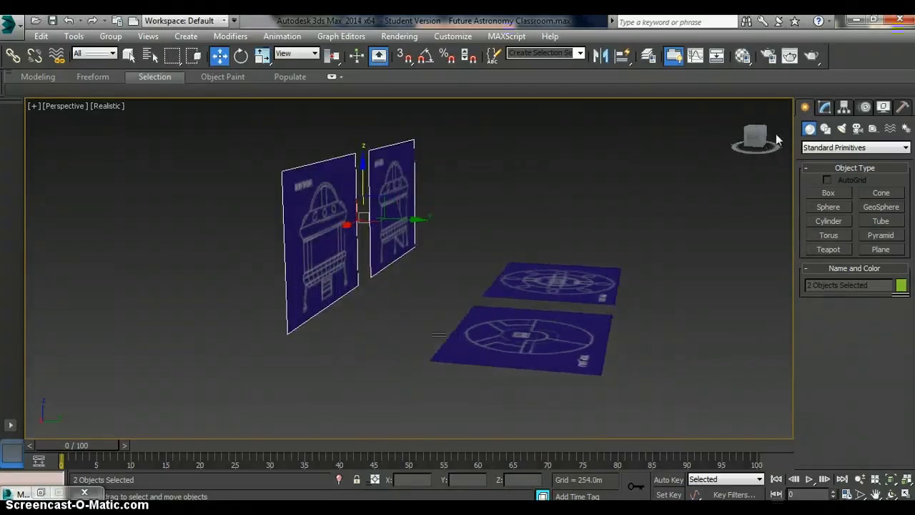
pyautogui.moveTo(554, 236)
pyautogui.keyDown('alt'); pyautogui.mouseDown(button='middle')
pyautogui.moveTo(597, 289)
pyautogui.moveTo(531, 367)
pyautogui.mouseUp(button='middle'); pyautogui.keyUp('alt')
# Slide the TOP_LVL1 plan under the front view plane
pyautogui.moveTo(759, 139)
pyautogui.keyDown('alt'); pyautogui.mouseDown(button='middle')
pyautogui.moveTo(637, 220)
pyautogui.moveTo(653, 301)
pyautogui.mouseUp(button='middle'); pyautogui.keyUp('alt')
pyautogui.scroll(3, 637, 220)
pyautogui.click(485, 386)
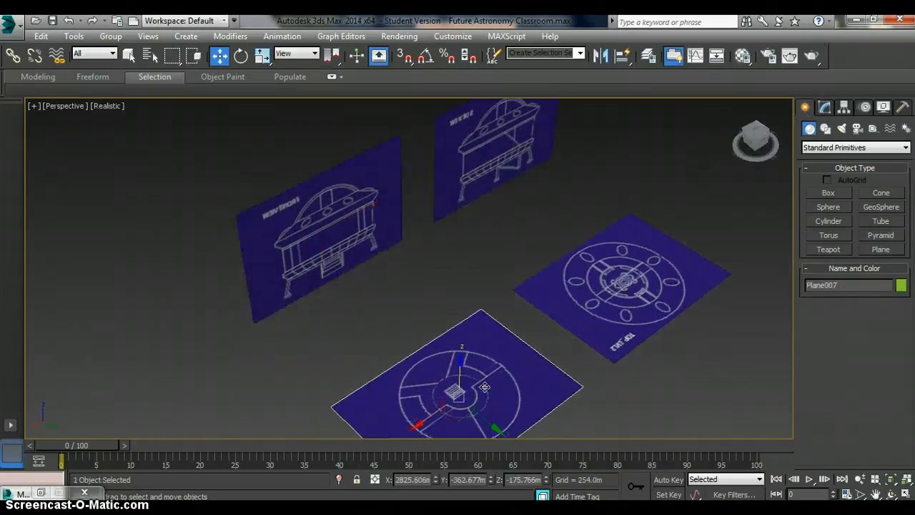
pyautogui.moveTo(481, 435); pyautogui.dragTo(367, 326)
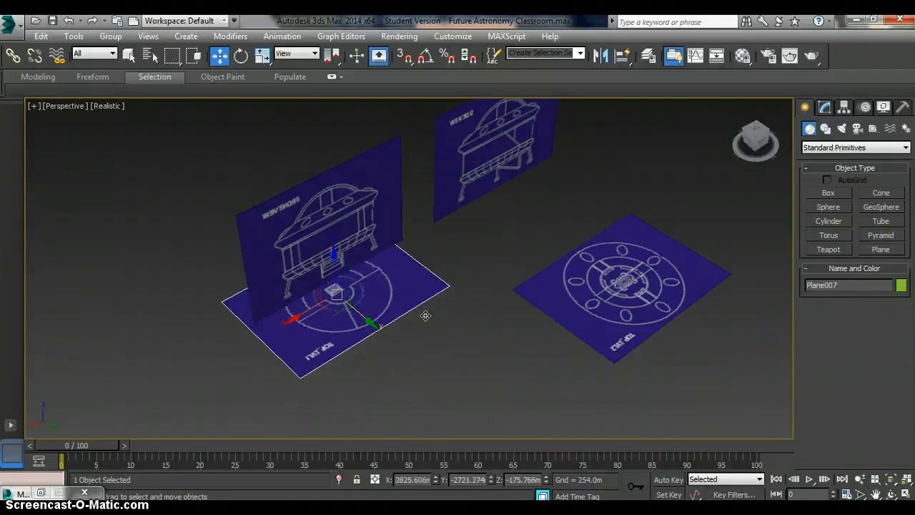
# Move TOP_LVL2 under the side view plane and raise it up into it
pyautogui.click(613, 279)
pyautogui.moveTo(659, 304); pyautogui.dragTo(531, 201)
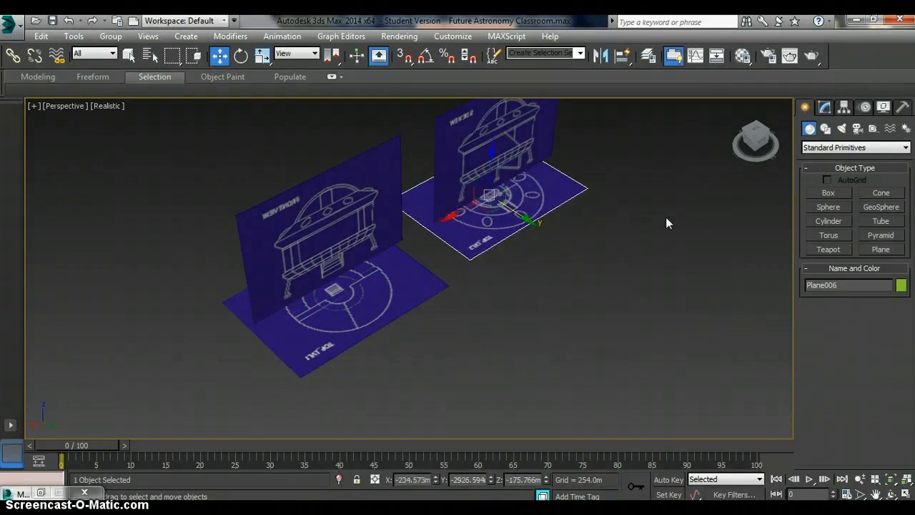
pyautogui.moveTo(490, 163); pyautogui.dragTo(498, 118)
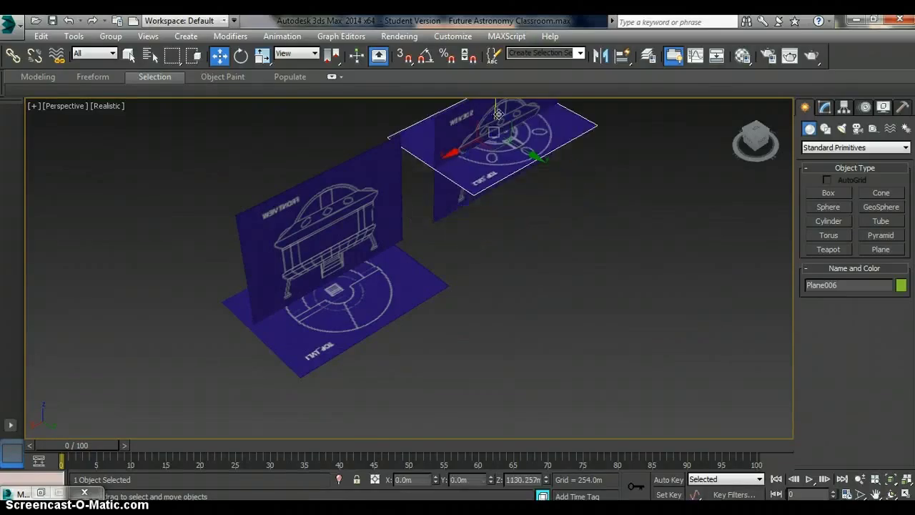
pyautogui.scroll(2, 498, 118)
pyautogui.moveTo(559, 209)
pyautogui.mouseDown(button='middle')
pyautogui.moveTo(466, 330)
pyautogui.moveTo(386, 273)
pyautogui.mouseUp(button='middle')
pyautogui.scroll(2, 446, 340)
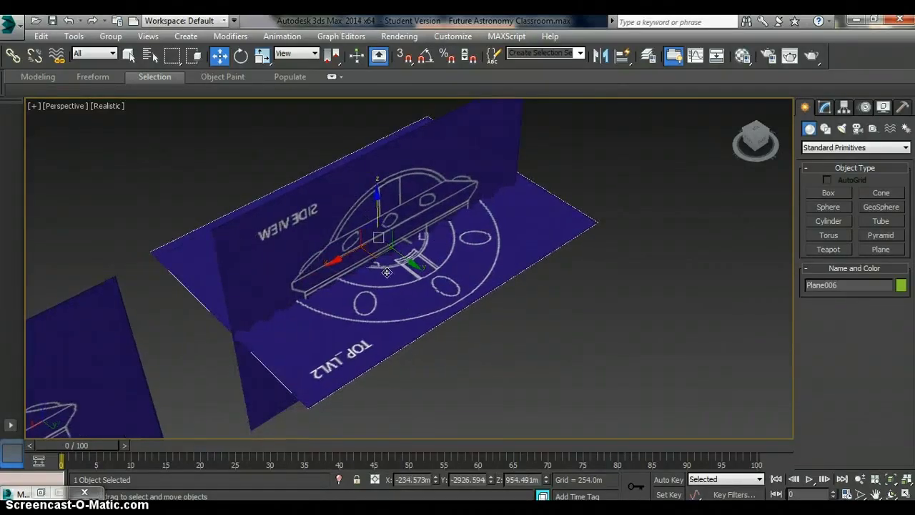
pyautogui.moveTo(376, 202); pyautogui.dragTo(382, 188)
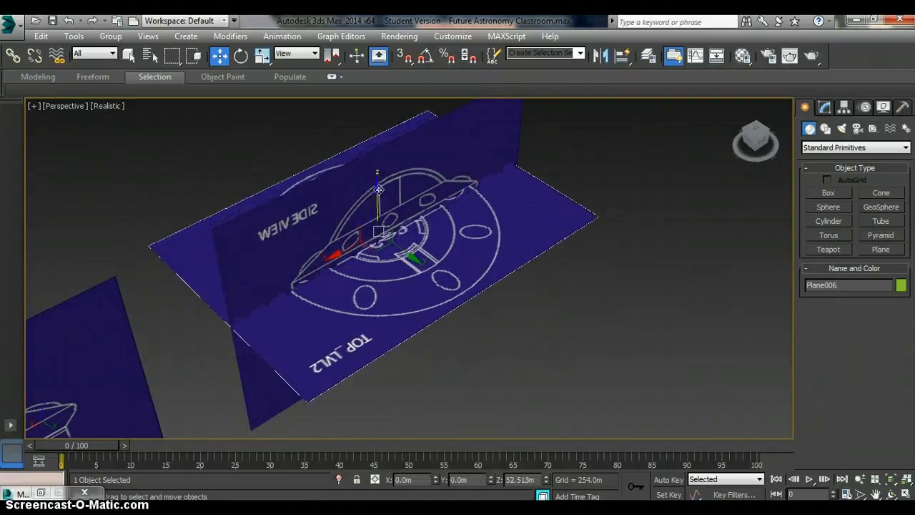
# Lower the side view plane slightly
pyautogui.click(382, 190)
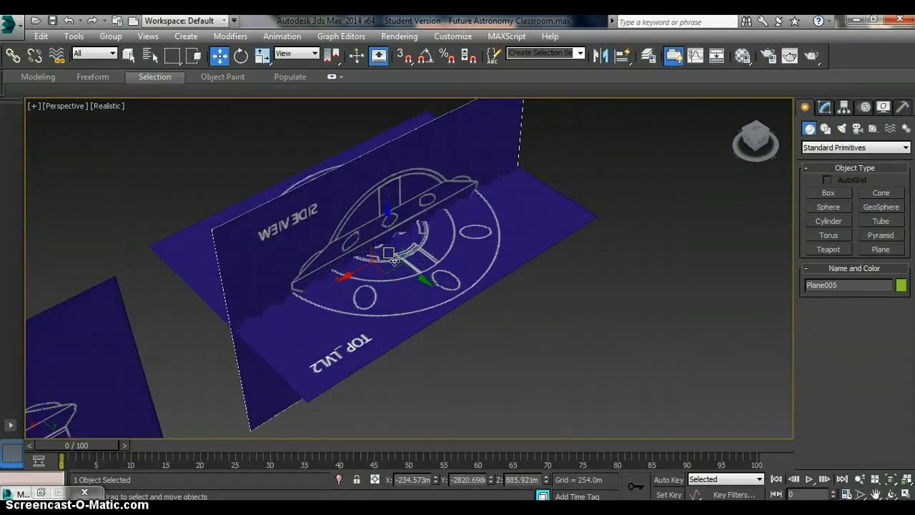
pyautogui.scroll(2, 384, 225)
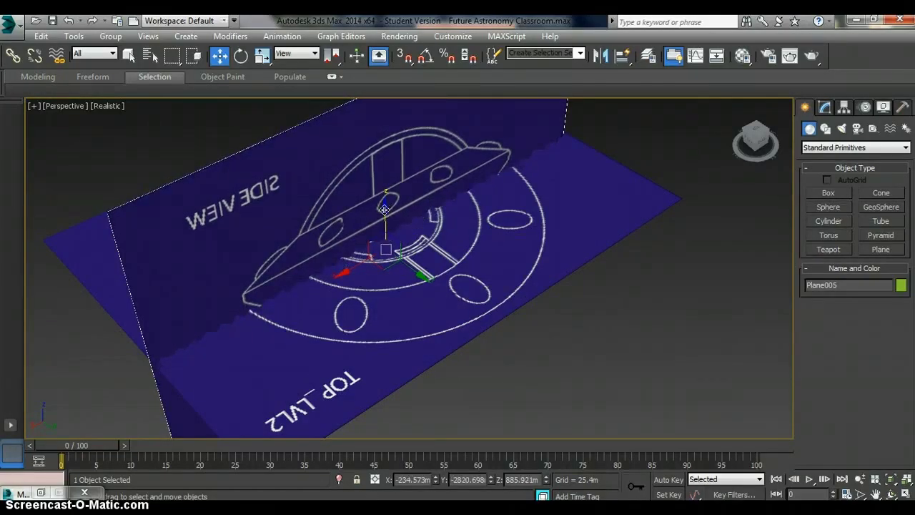
pyautogui.moveTo(384, 209); pyautogui.dragTo(387, 218)
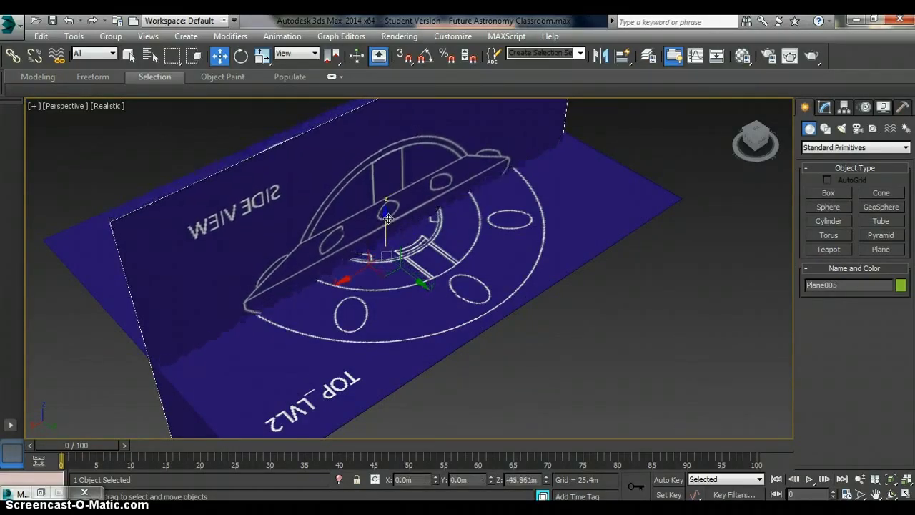
pyautogui.click(508, 331)
pyautogui.click(398, 302)
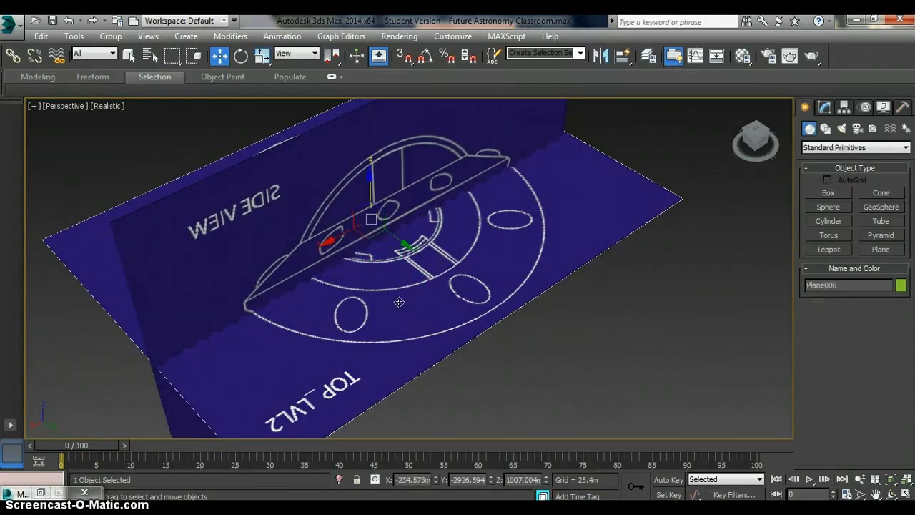
# Set the viewport to Shaded and nudge TOP_LVL2 up to about 1036m on Z
pyautogui.click(109, 113)
pyautogui.click(108, 105)
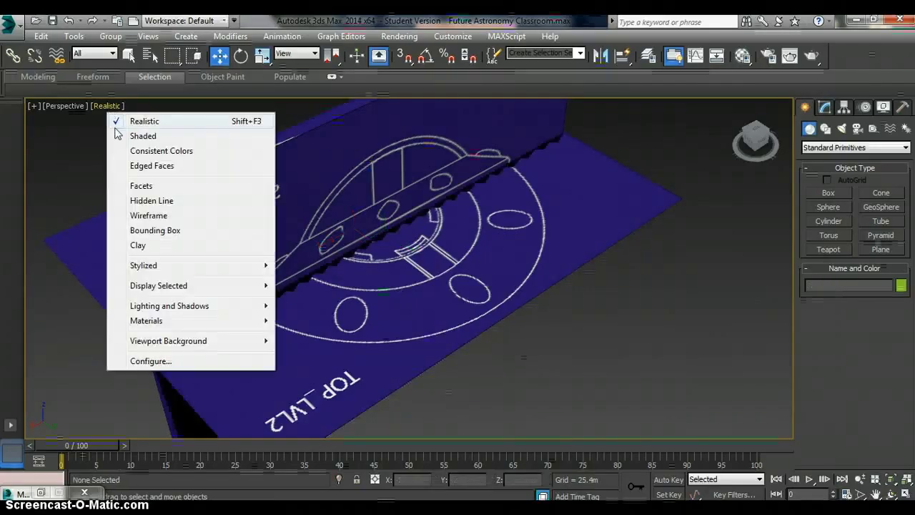
pyautogui.click(125, 79)
pyautogui.click(386, 292)
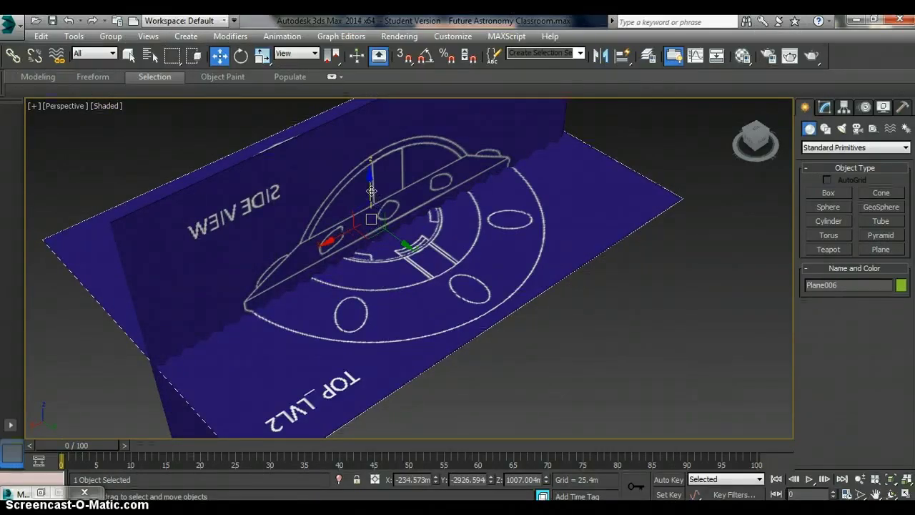
pyautogui.moveTo(371, 188); pyautogui.dragTo(370, 188)
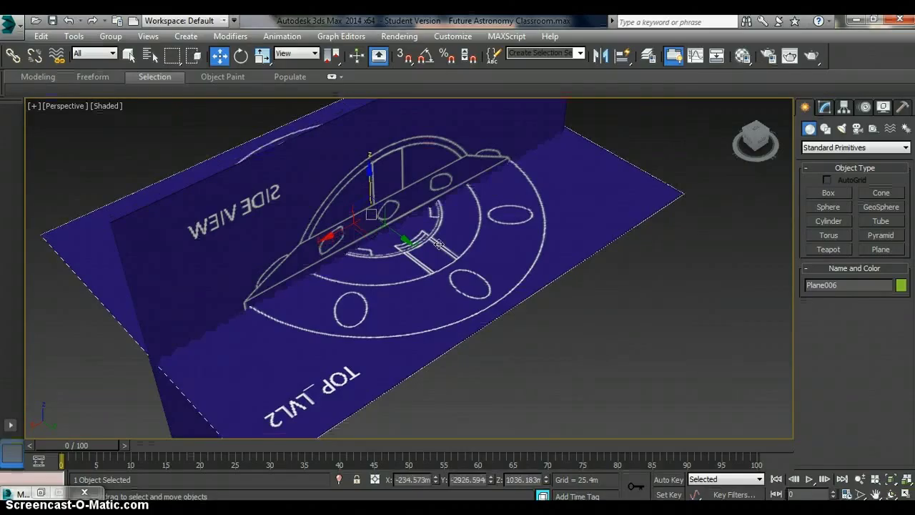
pyautogui.click(708, 198)
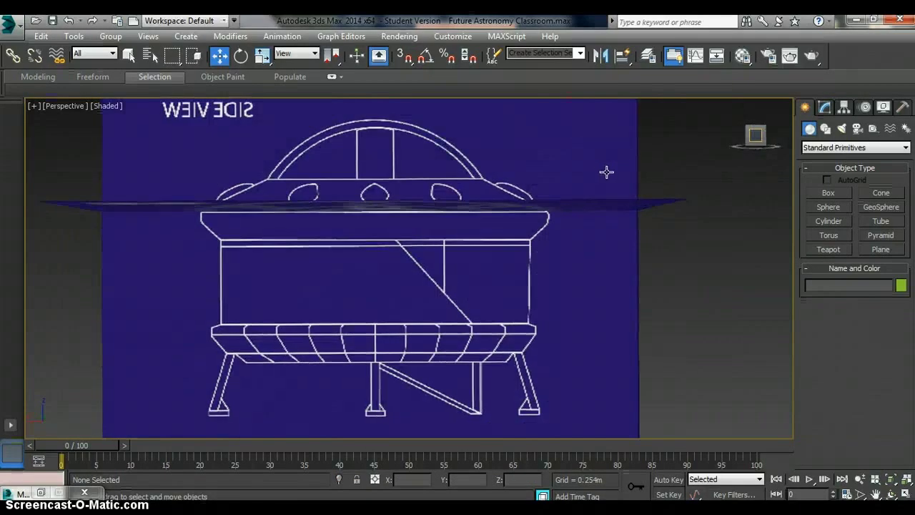
# Raise the TOP_LVL1 plan up into the front view plane
pyautogui.moveTo(680, 245); pyautogui.dragTo(699, 272, button='middle')
pyautogui.moveTo(765, 152)
pyautogui.mouseDown(button='middle')
pyautogui.moveTo(700, 280)
pyautogui.moveTo(732, 365)
pyautogui.moveTo(765, 205)
pyautogui.moveTo(582, 269)
pyautogui.moveTo(364, 301)
pyautogui.moveTo(497, 300)
pyautogui.mouseUp(button='middle')
pyautogui.scroll(-3, 496, 300)
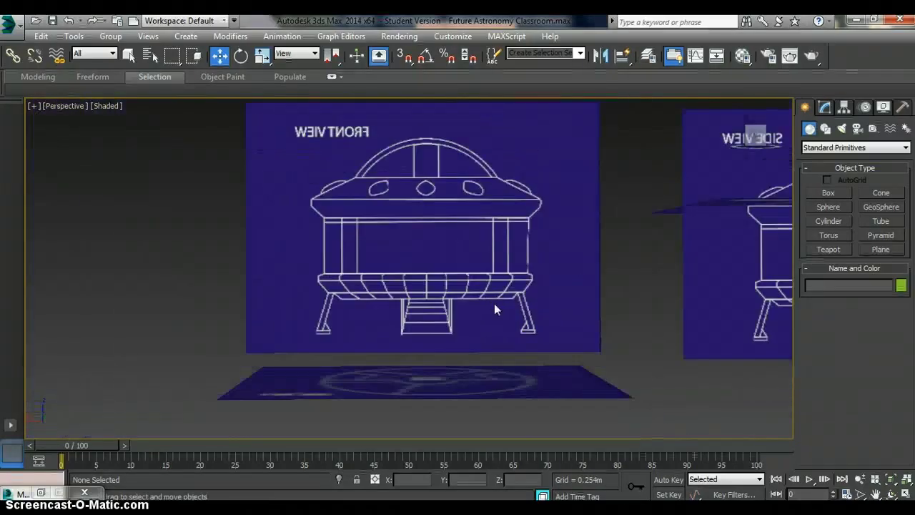
pyautogui.scroll(-3, 494, 303)
pyautogui.moveTo(755, 139); pyautogui.dragTo(729, 143)
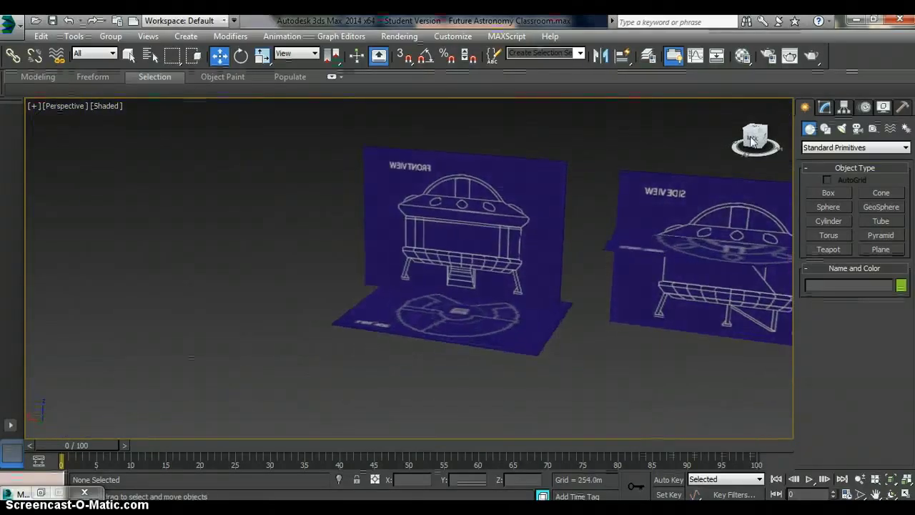
pyautogui.click(391, 373)
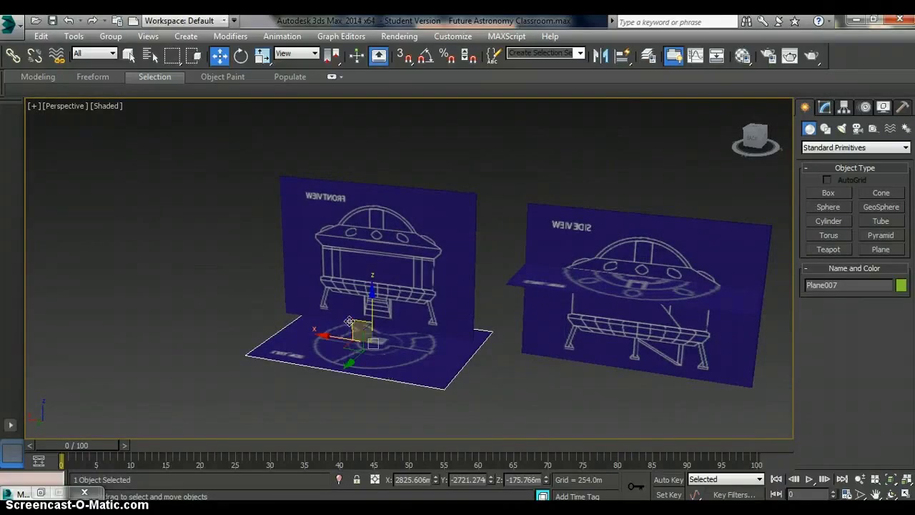
pyautogui.moveTo(371, 313); pyautogui.dragTo(370, 271)
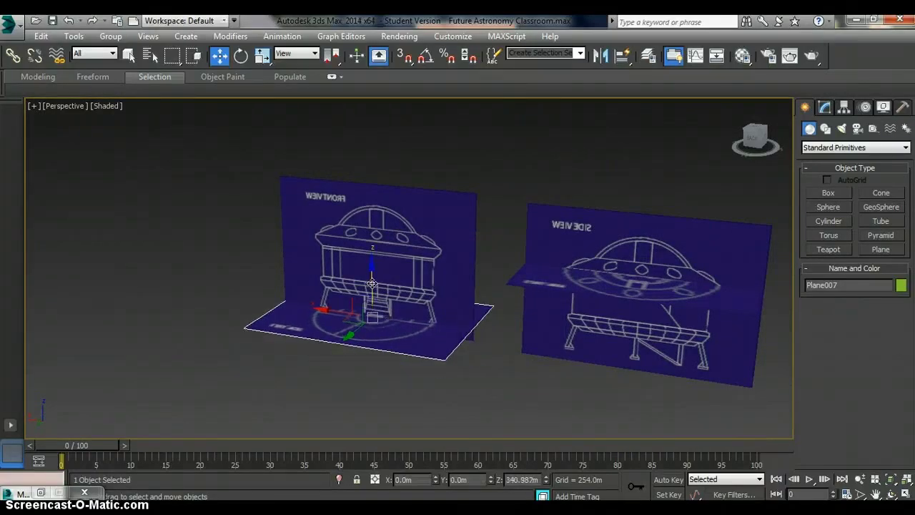
pyautogui.scroll(3, 365, 360)
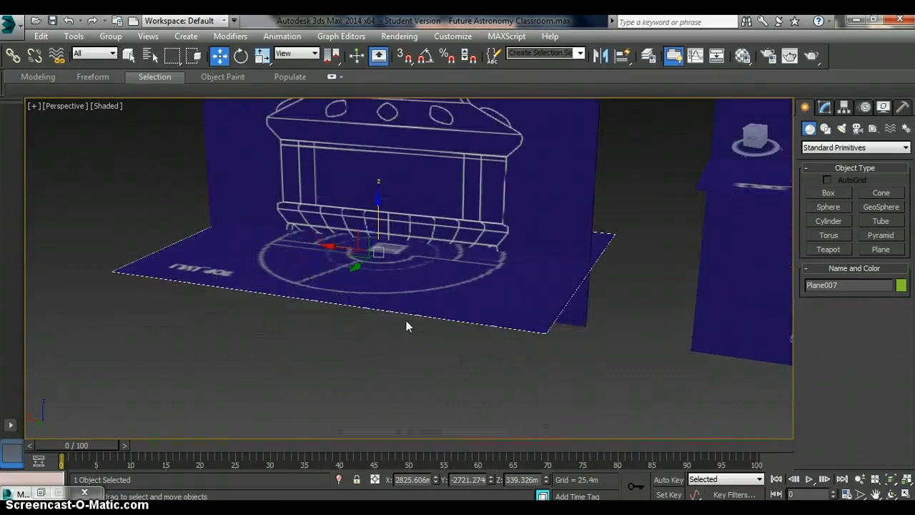
pyautogui.moveTo(406, 320); pyautogui.dragTo(402, 379, button='middle')
pyautogui.moveTo(376, 261); pyautogui.dragTo(377, 248)
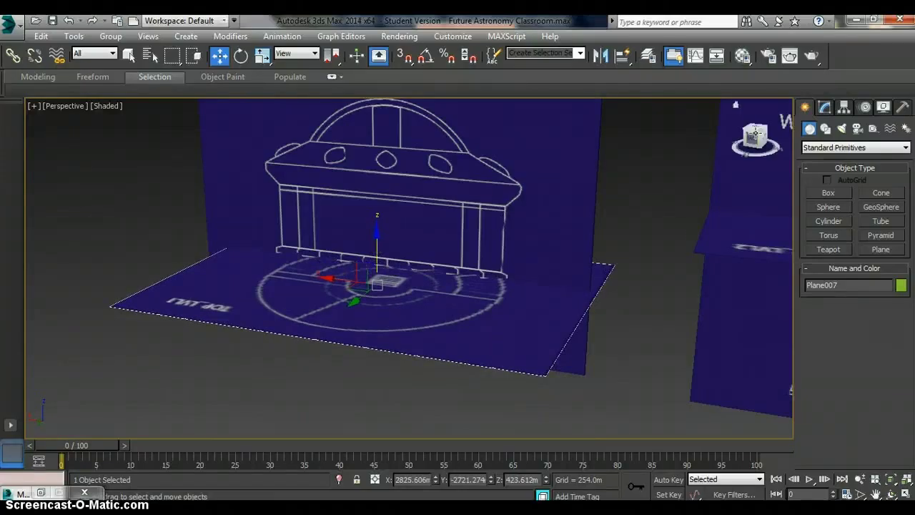
# Look down on TOP_LVL1 and shift it to centre under the front blueprint
pyautogui.moveTo(755, 140)
pyautogui.mouseDown()
pyautogui.moveTo(743, 164)
pyautogui.moveTo(475, 269)
pyautogui.moveTo(447, 252)
pyautogui.mouseUp()
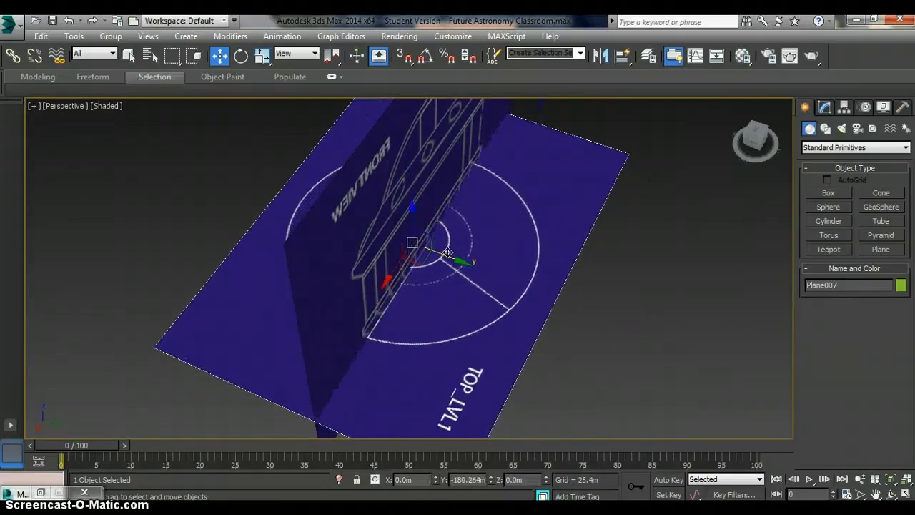
pyautogui.moveTo(446, 252); pyautogui.dragTo(448, 258)
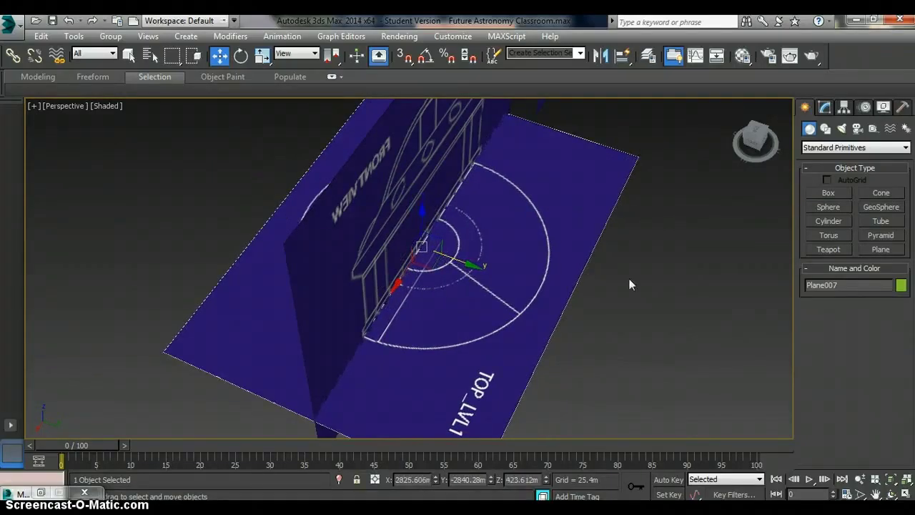
pyautogui.moveTo(754, 140); pyautogui.dragTo(660, 265)
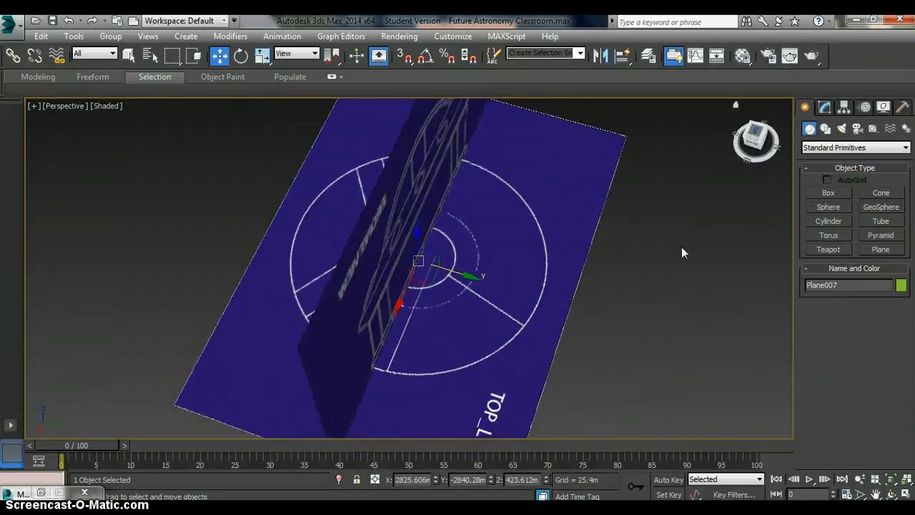
# Shift TOP_LVL1 along Y to centre it on the front view plane
pyautogui.scroll(-3, 638, 272)
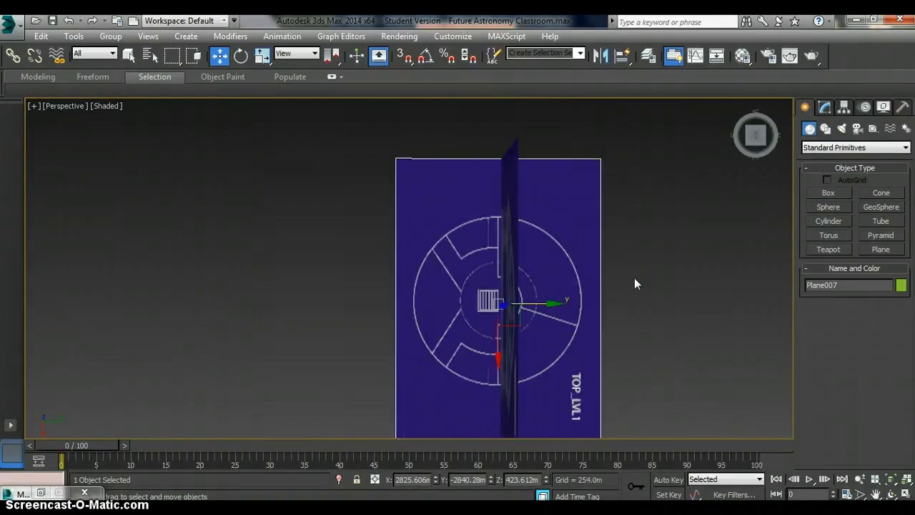
pyautogui.scroll(2, 634, 278)
pyautogui.moveTo(634, 278); pyautogui.dragTo(561, 279, button='middle')
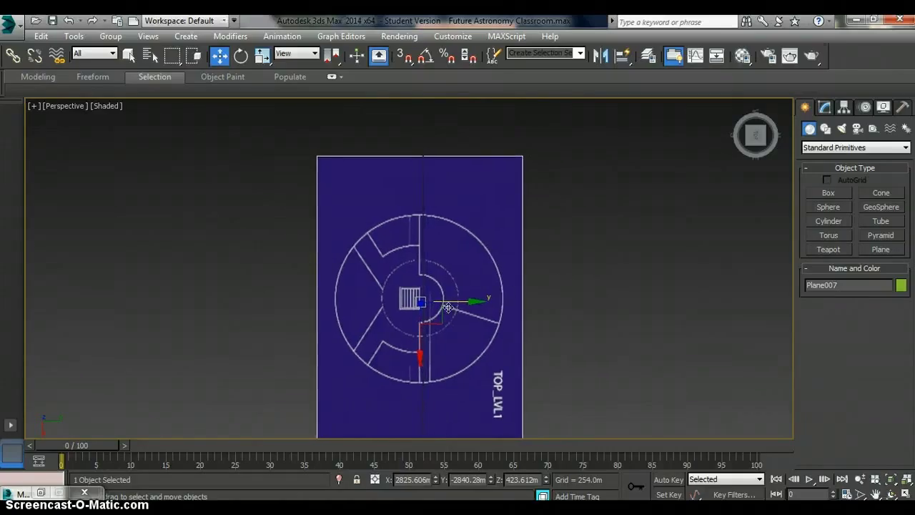
pyautogui.moveTo(457, 301); pyautogui.dragTo(463, 301)
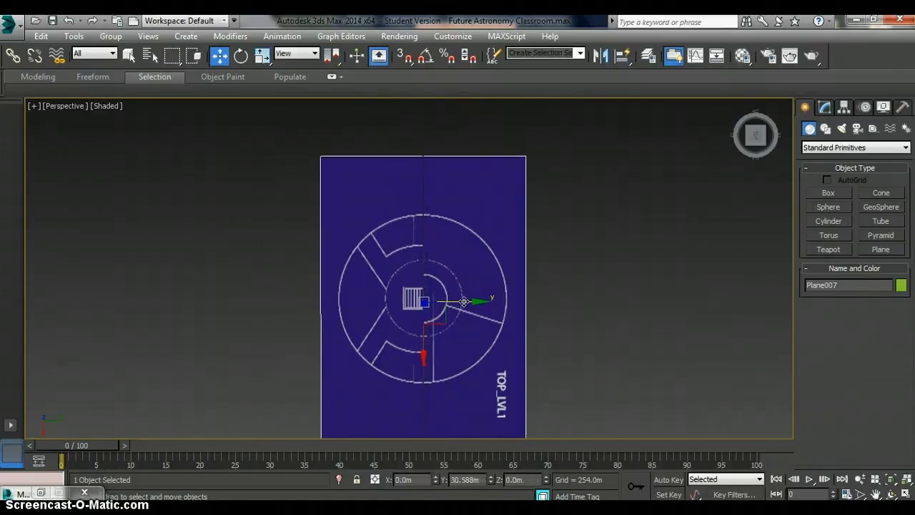
pyautogui.scroll(3, 548, 425)
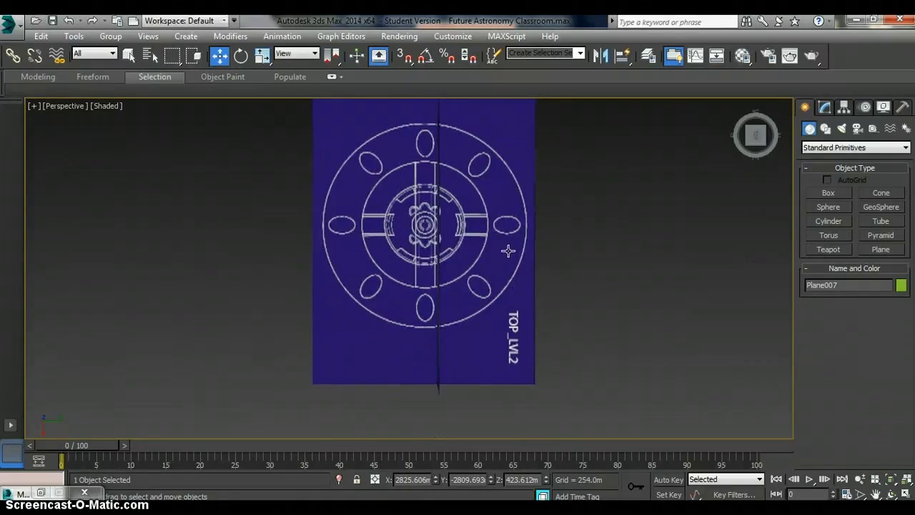
# Shift TOP_LVL2 along Y to centre it on the side view plane
pyautogui.click(481, 215)
pyautogui.moveTo(465, 227); pyautogui.dragTo(475, 226)
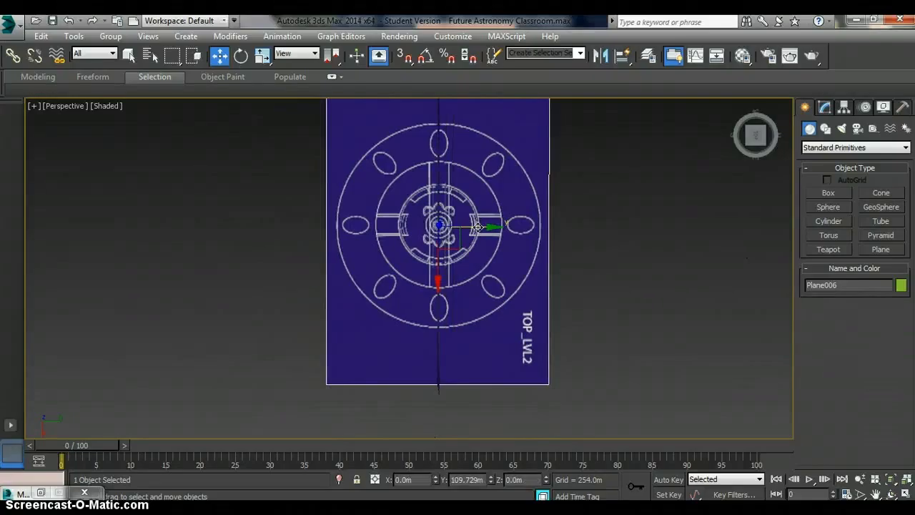
pyautogui.scroll(3, 608, 303)
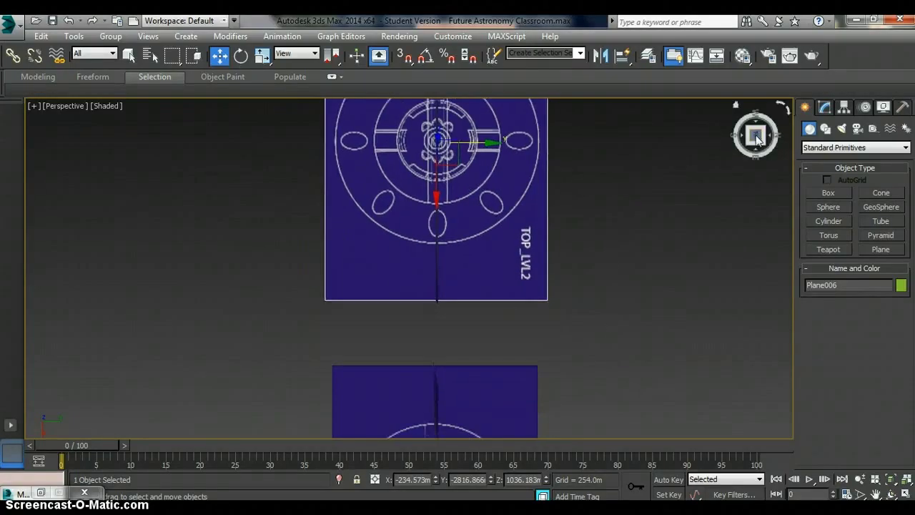
pyautogui.moveTo(592, 283)
pyautogui.mouseDown(button='middle')
pyautogui.moveTo(707, 233)
pyautogui.moveTo(710, 241)
pyautogui.moveTo(704, 251)
pyautogui.moveTo(591, 271)
pyautogui.moveTo(513, 254)
pyautogui.mouseUp(button='middle')
pyautogui.moveTo(759, 143); pyautogui.dragTo(751, 154)
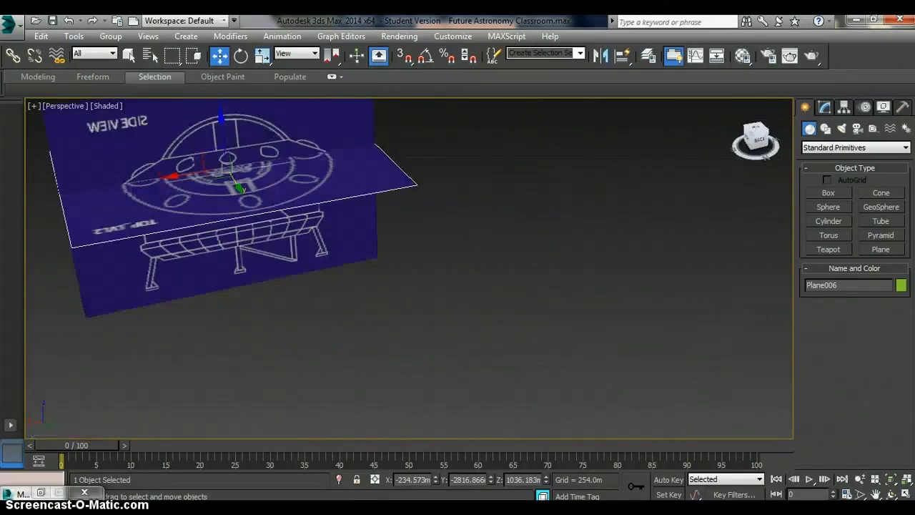
# Raise TOP_LVL1 on Z so it crosses the front blueprint near the saucer's base
pyautogui.moveTo(715, 185); pyautogui.dragTo(634, 233, button='middle')
pyautogui.moveTo(465, 244); pyautogui.dragTo(586, 242, button='middle')
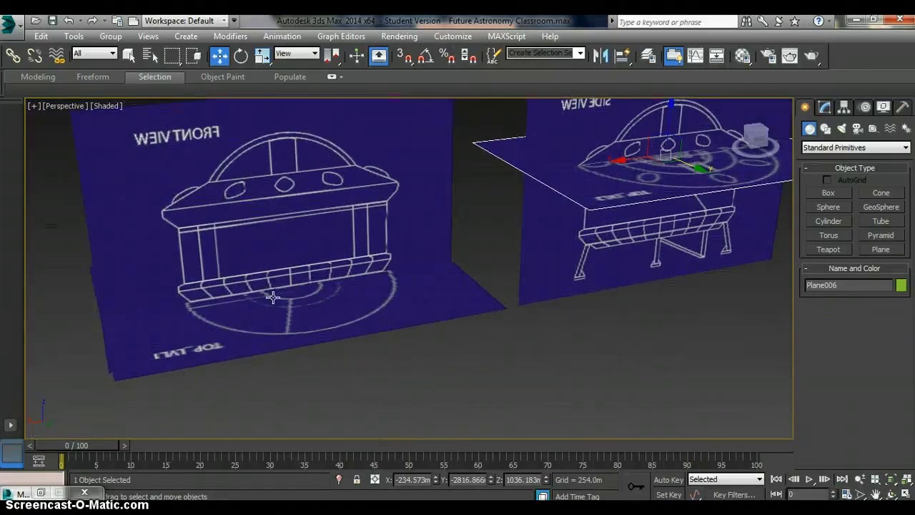
pyautogui.click(285, 317)
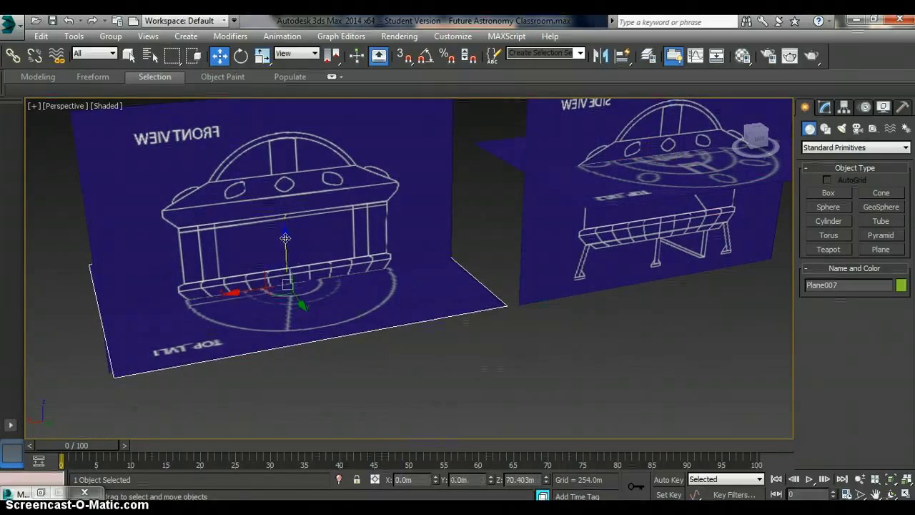
pyautogui.moveTo(286, 247); pyautogui.dragTo(285, 238)
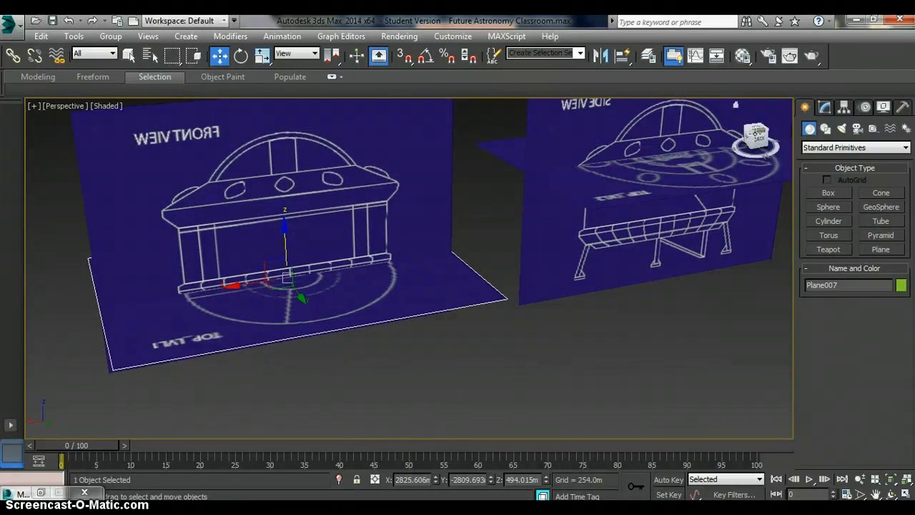
pyautogui.moveTo(757, 143); pyautogui.dragTo(754, 133)
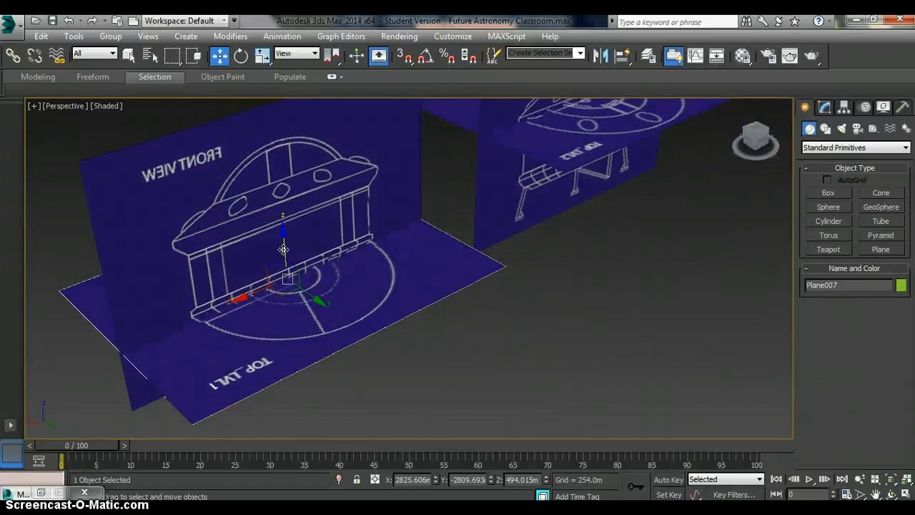
pyautogui.moveTo(284, 252); pyautogui.dragTo(276, 233)
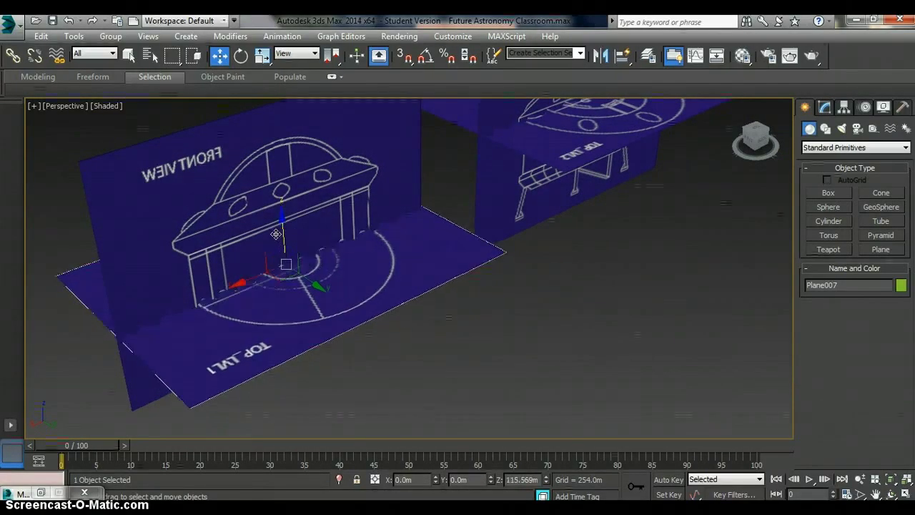
pyautogui.moveTo(276, 234); pyautogui.dragTo(276, 242)
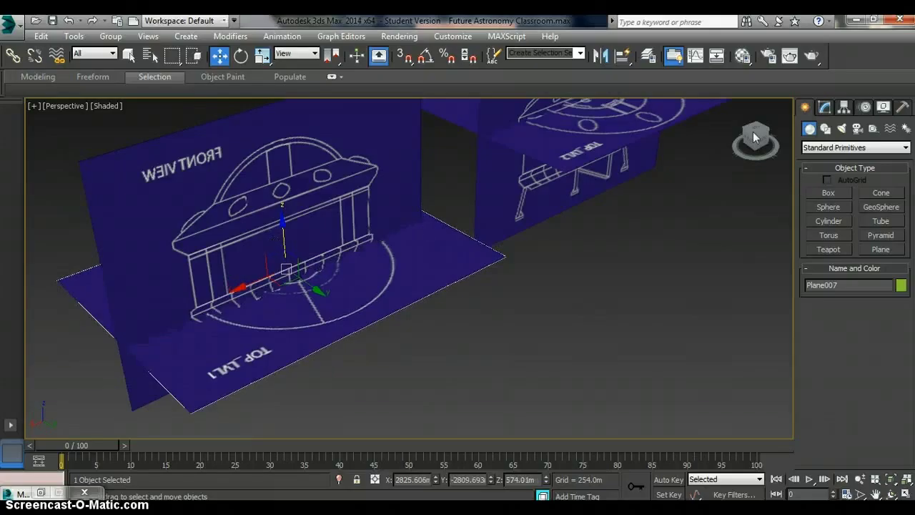
pyautogui.keyDown('alt'); pyautogui.moveTo(500, 215); pyautogui.dragTo(552, 249, button='middle'); pyautogui.keyUp('alt')
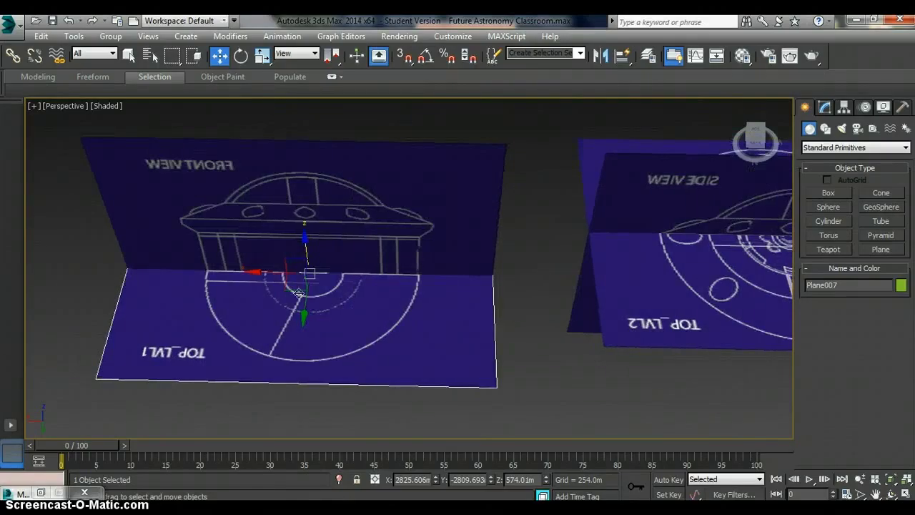
pyautogui.moveTo(306, 246); pyautogui.dragTo(307, 254)
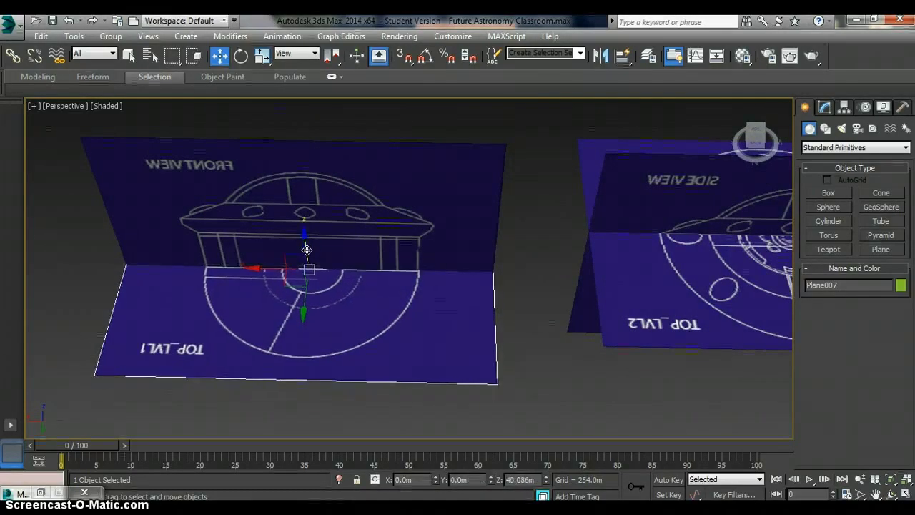
pyautogui.moveTo(561, 329); pyautogui.dragTo(427, 404, button='middle')
# Box-select the SIDE VIEW and TOP_LVL2 planes together and view them from the Top
pyautogui.click(427, 405)
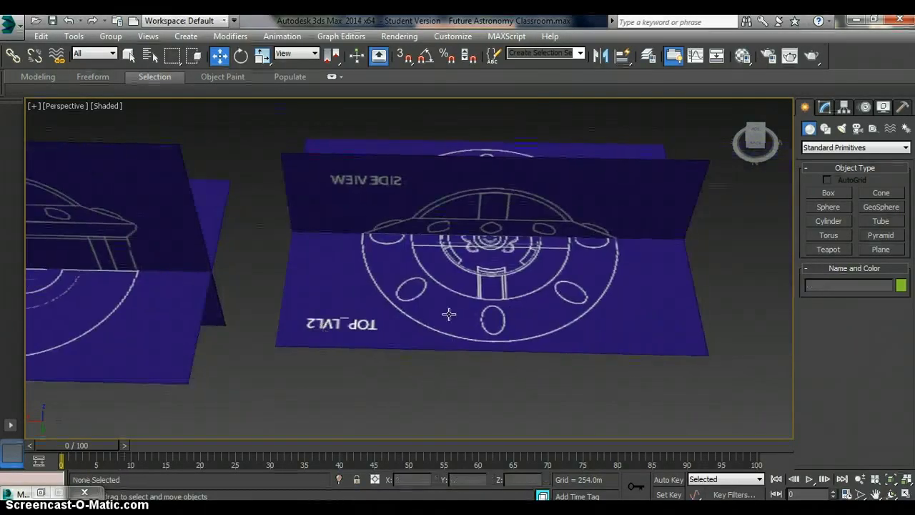
pyautogui.click(477, 305)
pyautogui.click(754, 314)
pyautogui.moveTo(403, 339); pyautogui.dragTo(499, 277, button='middle')
pyautogui.moveTo(755, 139)
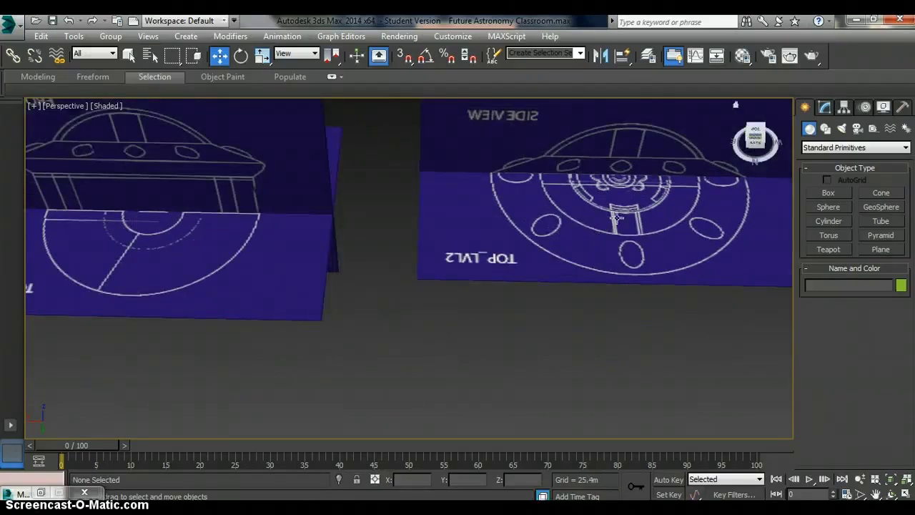
pyautogui.keyDown('alt'); pyautogui.moveTo(616, 216); pyautogui.dragTo(497, 278, button='middle'); pyautogui.keyUp('alt')
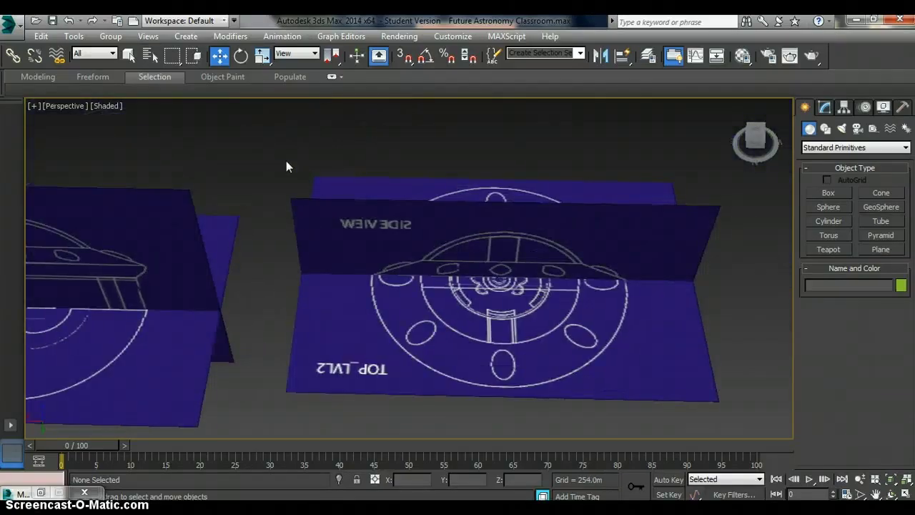
pyautogui.moveTo(655, 394); pyautogui.dragTo(652, 393)
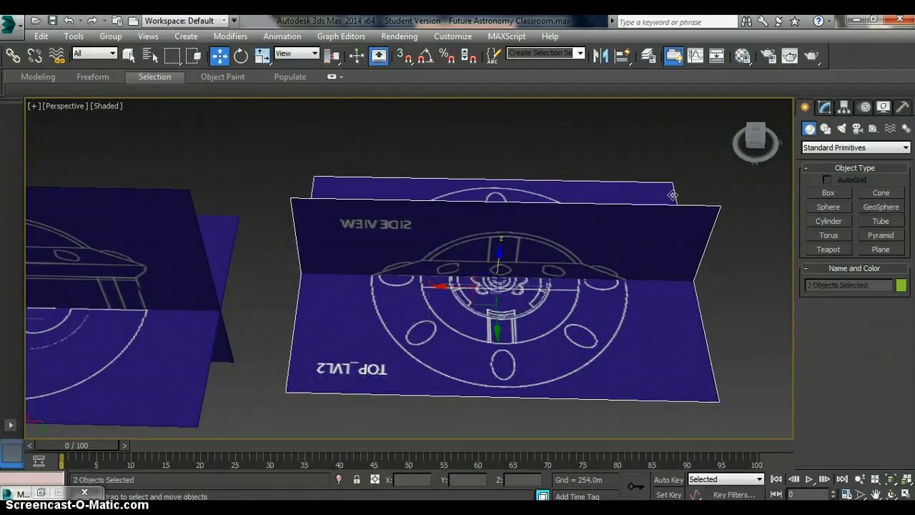
pyautogui.click(755, 134)
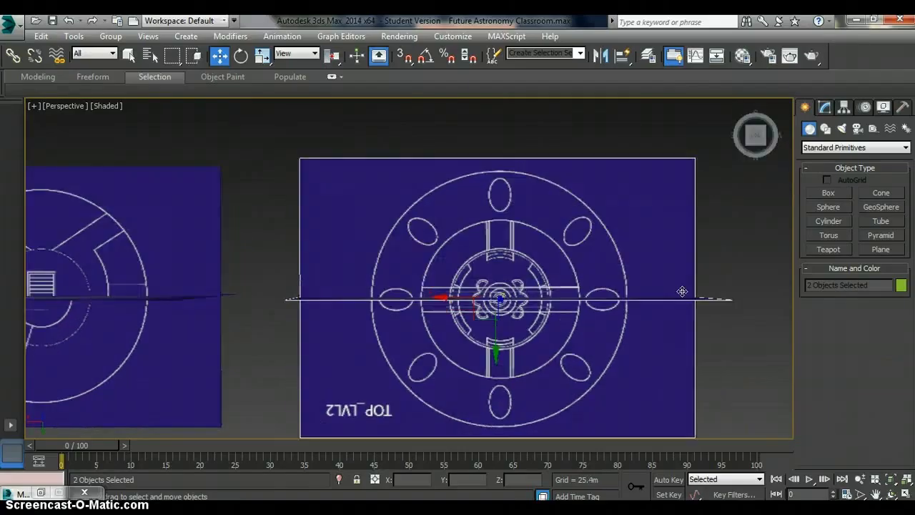
# Rotate the SIDE VIEW and TOP_LVL2 planes about 86° around Z
pyautogui.press('e')
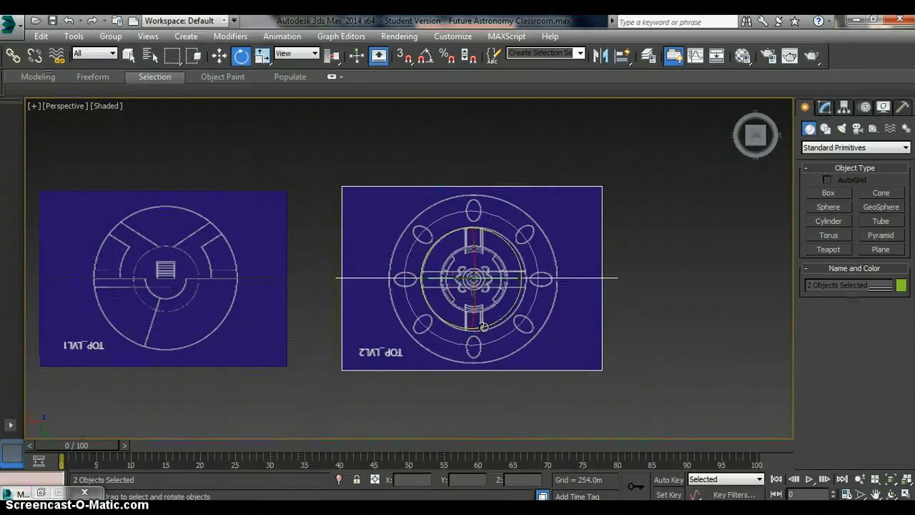
pyautogui.moveTo(485, 326); pyautogui.dragTo(586, 249)
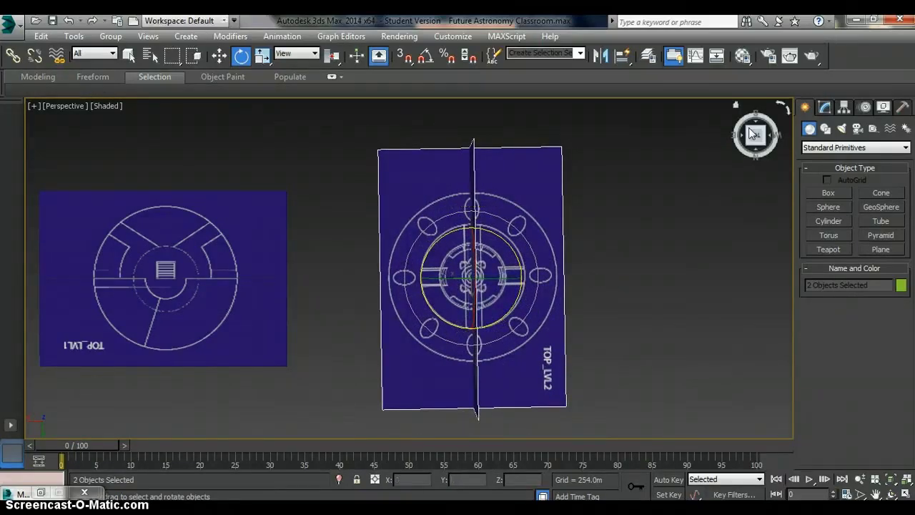
pyautogui.moveTo(756, 135)
pyautogui.mouseDown()
pyautogui.moveTo(766, 143)
pyautogui.moveTo(744, 151)
pyautogui.mouseUp()
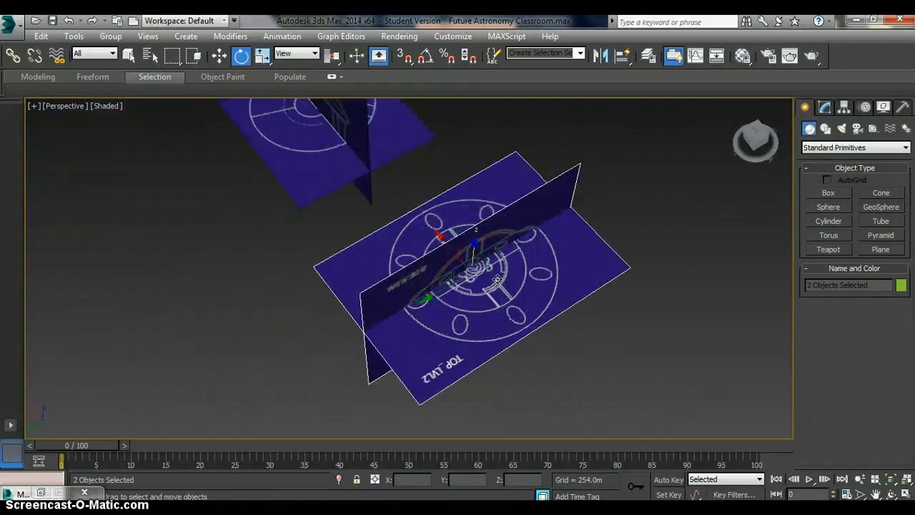
# Move both planes so the TOP_LVL2 plan sits centred over TOP_LVL1
pyautogui.press('w')
pyautogui.moveTo(431, 224)
pyautogui.mouseDown(button='middle')
pyautogui.moveTo(479, 237)
pyautogui.moveTo(533, 272)
pyautogui.mouseUp(button='middle')
pyautogui.moveTo(525, 261); pyautogui.dragTo(445, 172)
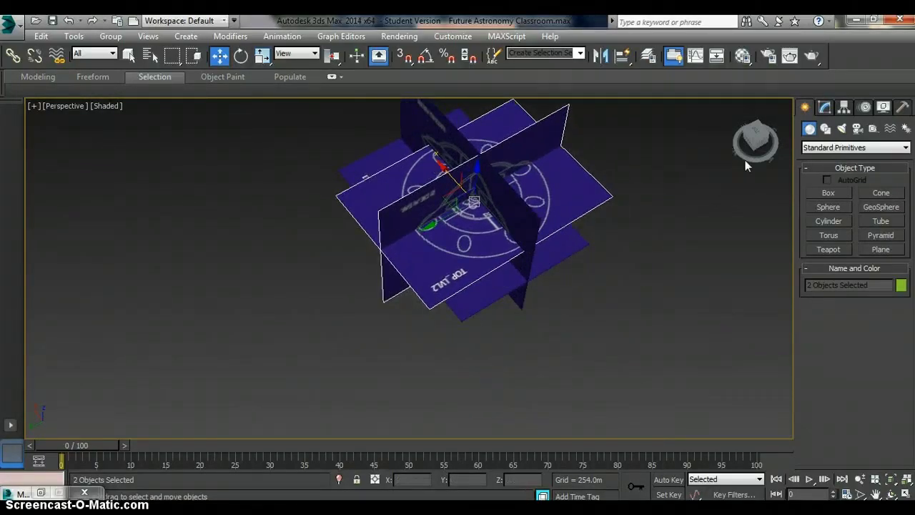
pyautogui.moveTo(755, 135); pyautogui.dragTo(750, 141)
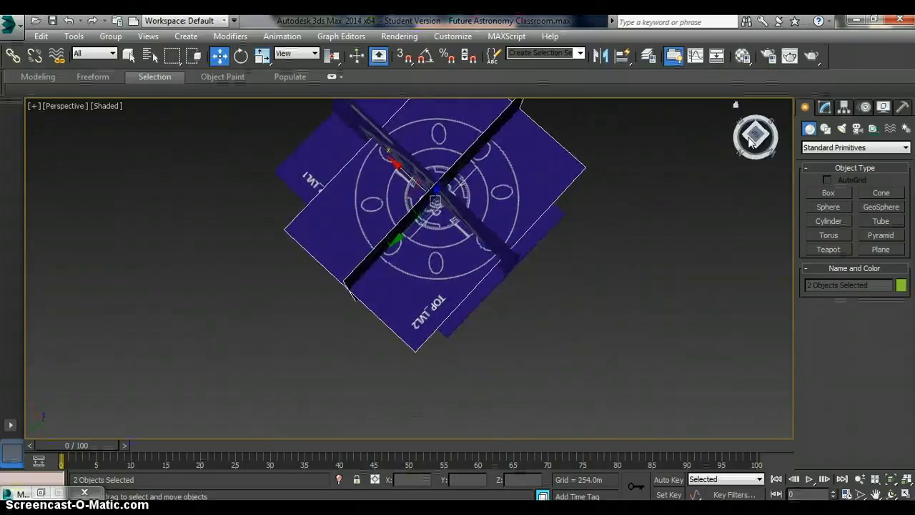
pyautogui.moveTo(641, 256)
pyautogui.keyDown('alt'); pyautogui.mouseDown(button='middle')
pyautogui.moveTo(623, 287)
pyautogui.moveTo(587, 220)
pyautogui.mouseUp(button='middle'); pyautogui.keyUp('alt')
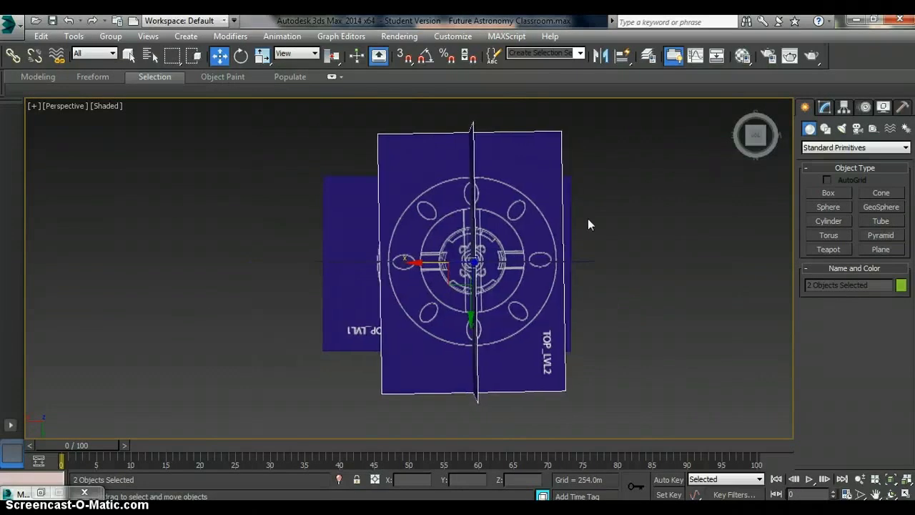
pyautogui.moveTo(433, 264); pyautogui.dragTo(406, 266)
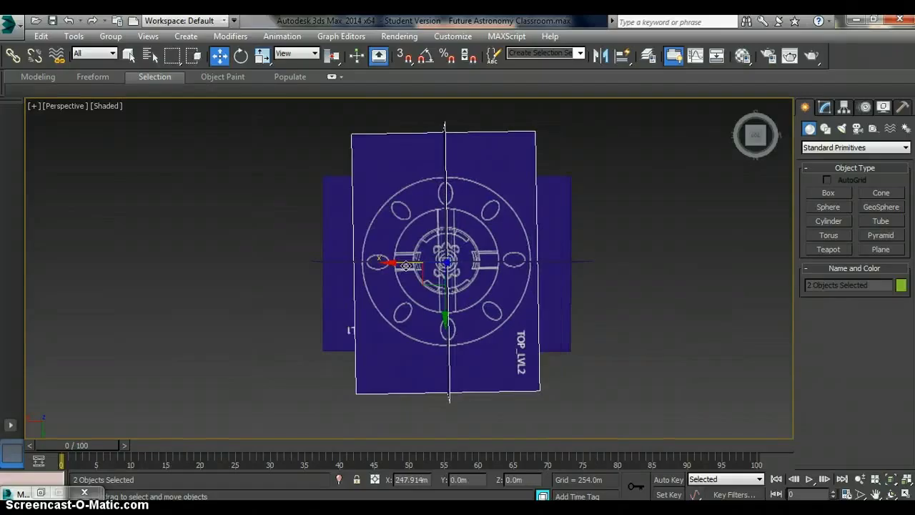